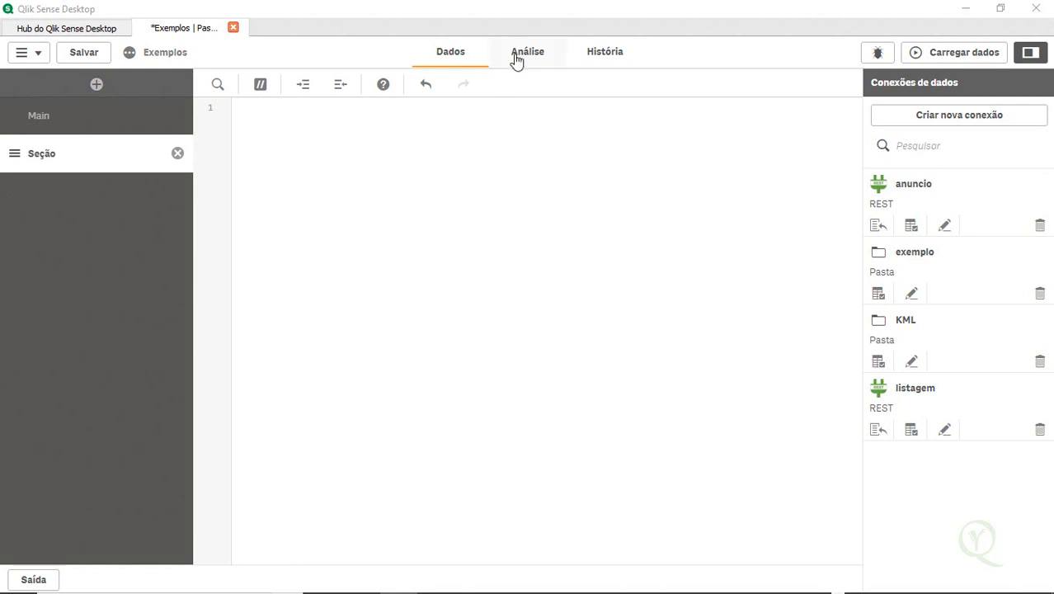
Open the Main script section, delete the three empty lines at the end of its script, and save the app
{"action": "left_click", "coordinate": [505, 236]}
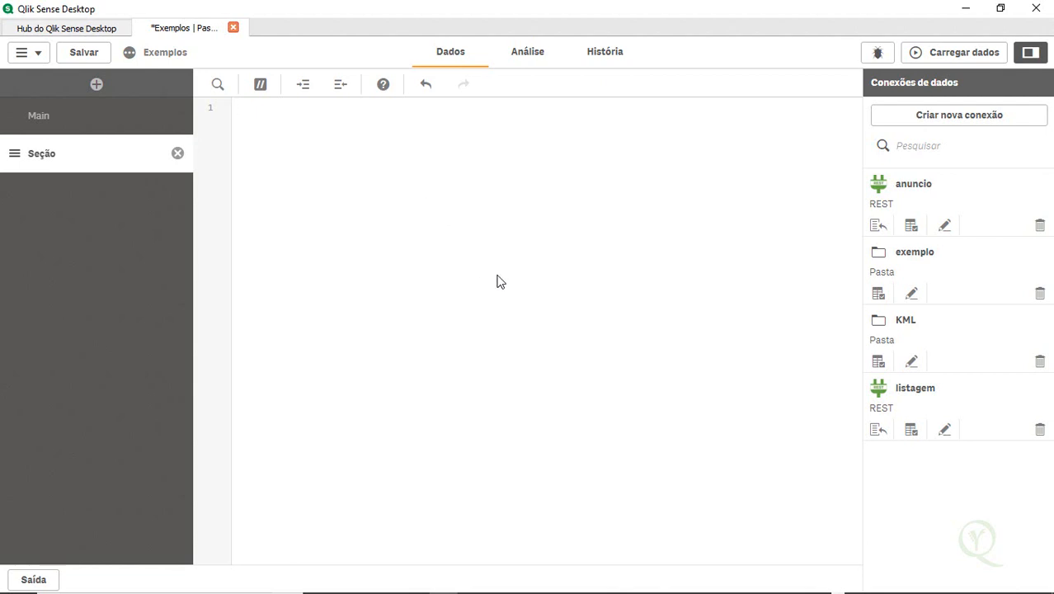
{"action": "left_click", "coordinate": [91, 125]}
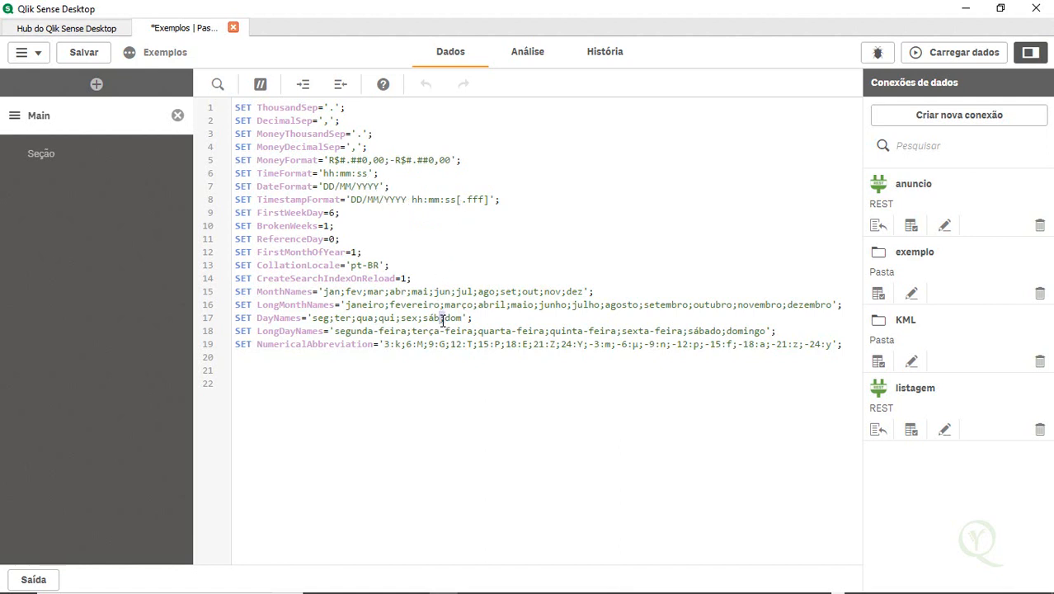
{"action": "double_click", "coordinate": [381, 304]}
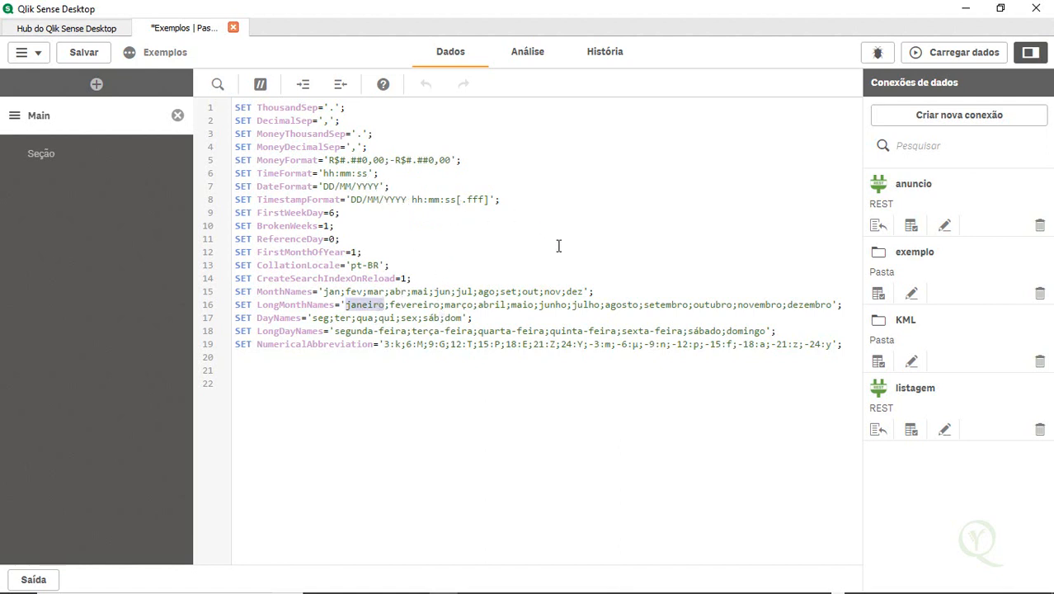
{"action": "left_click", "coordinate": [460, 385]}
{"action": "key", "text": "BackSpace"}
{"action": "key", "text": "BackSpace"}
{"action": "key", "text": "BackSpace"}
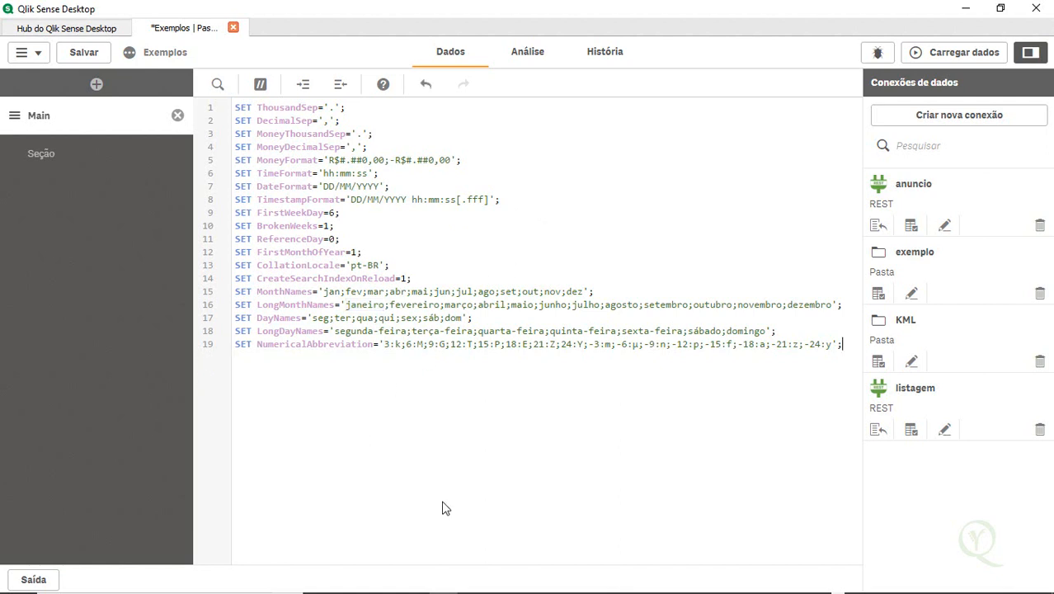
{"action": "key", "text": "ctrl+s"}
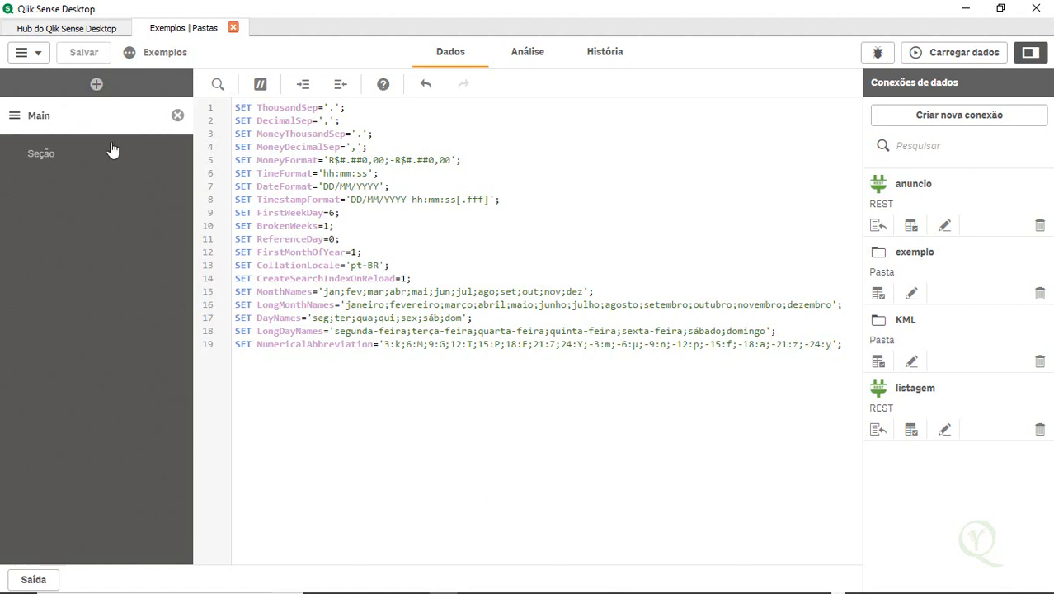
Delete the empty Seção script section and save the app
{"action": "left_click", "coordinate": [46, 156]}
{"action": "left_click", "coordinate": [177, 155]}
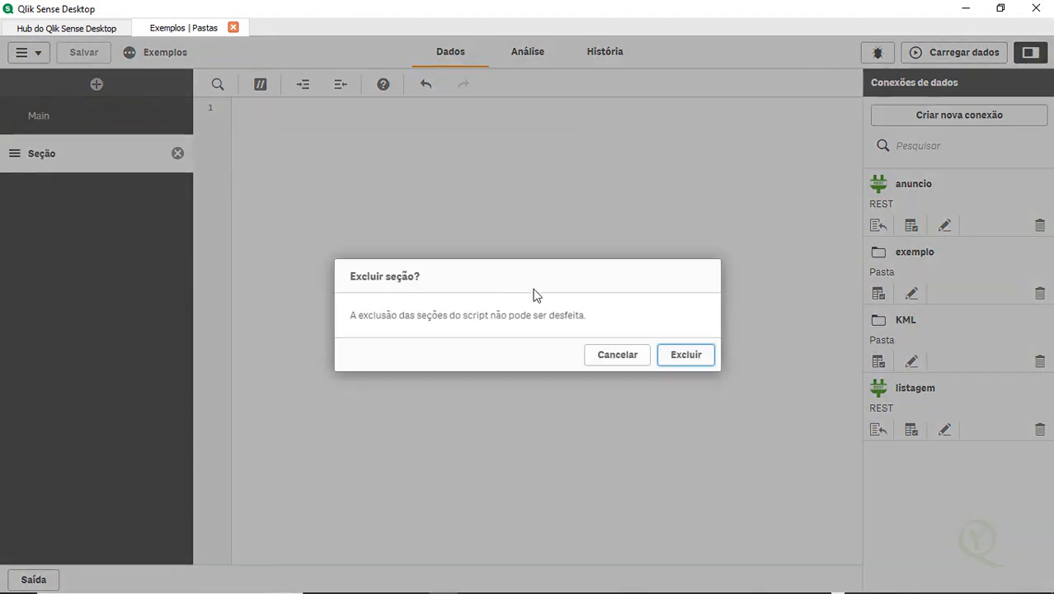
{"action": "left_click", "coordinate": [682, 360]}
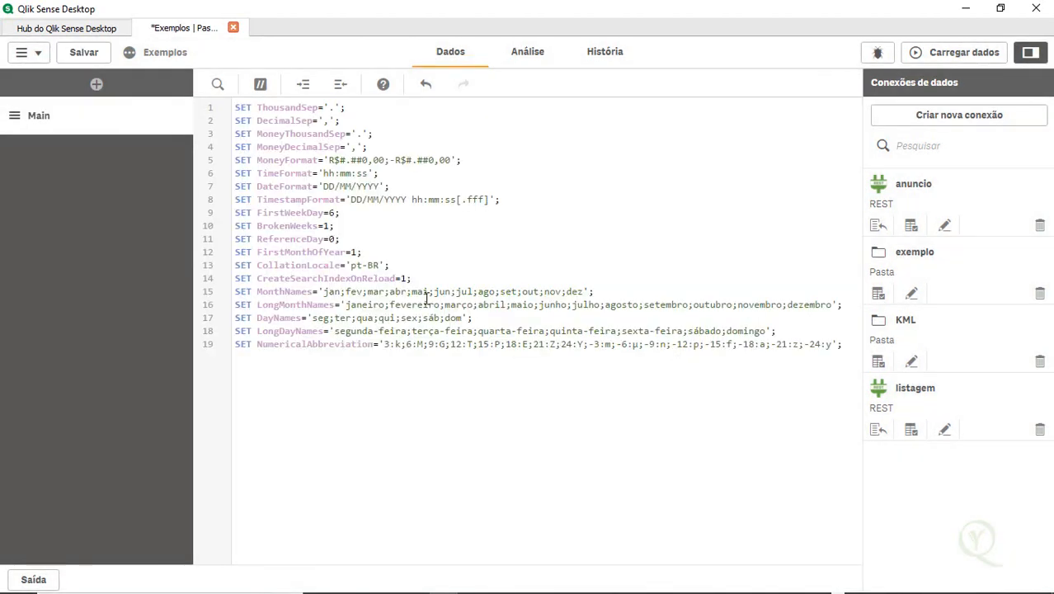
{"action": "key", "text": "ctrl+s"}
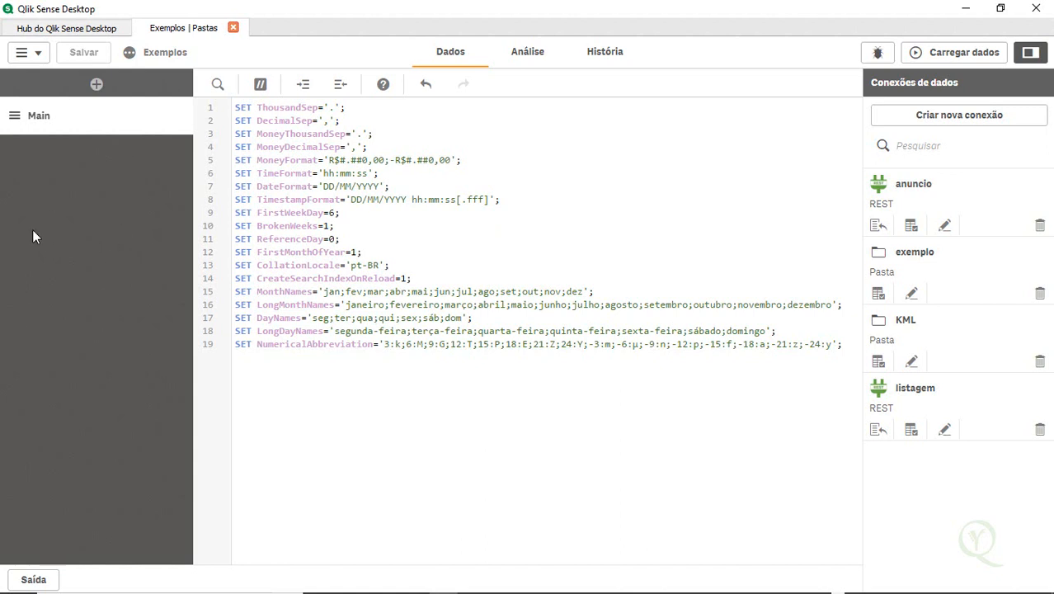
Add a new script section named Tabela de Dados
{"action": "left_click", "coordinate": [97, 85]}
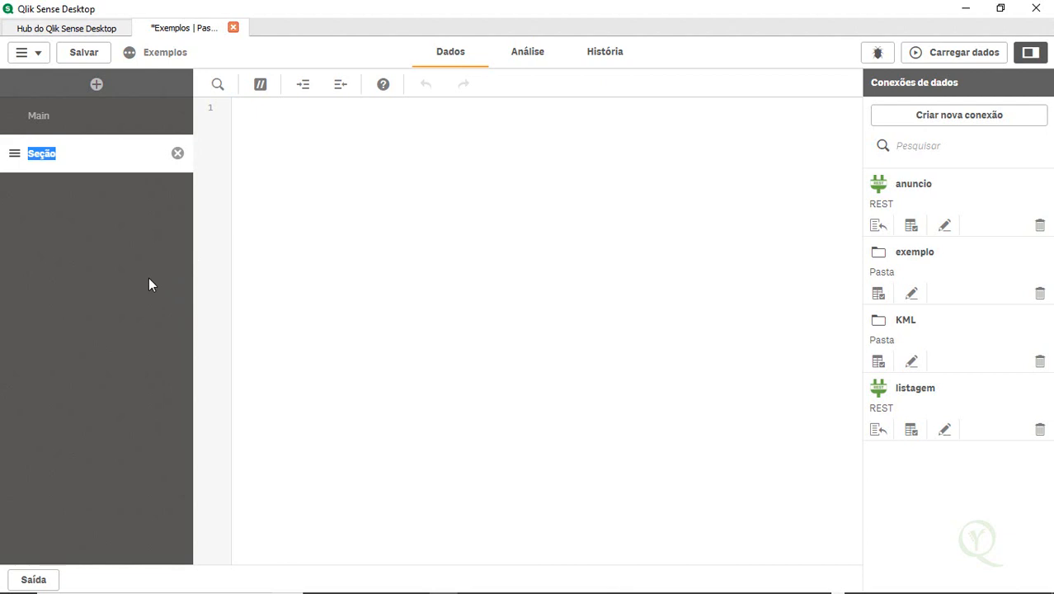
{"action": "type", "text": "Ba"}
{"action": "key", "text": "BackSpace"}
{"action": "key", "text": "BackSpace"}
{"action": "type", "text": "Tabela de Dados"}
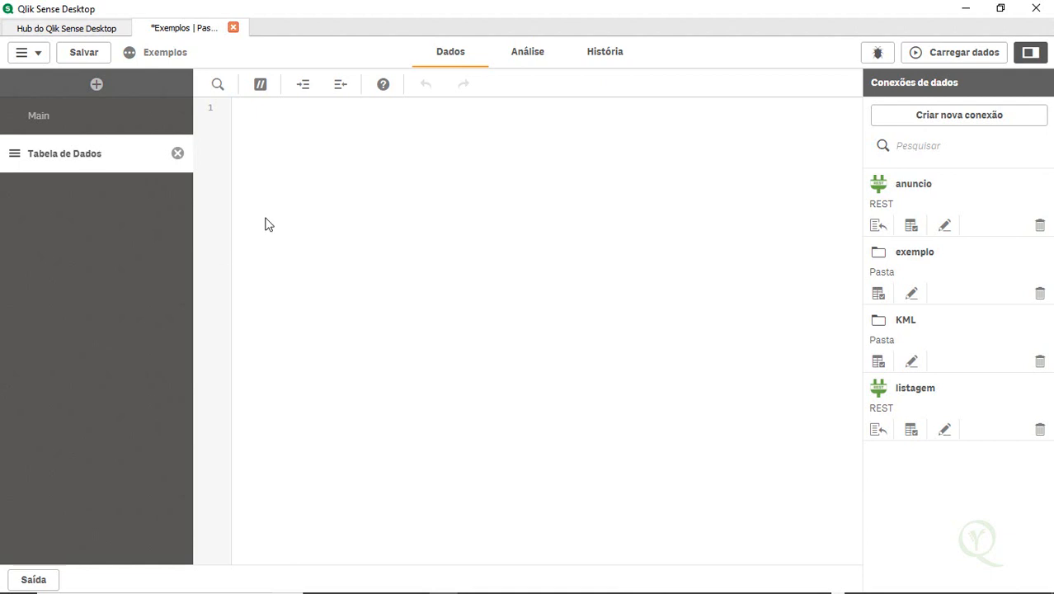
Browse the available data source types for a new connection and close the list without creating one
{"action": "left_click", "coordinate": [324, 199]}
{"action": "left_click", "coordinate": [912, 122]}
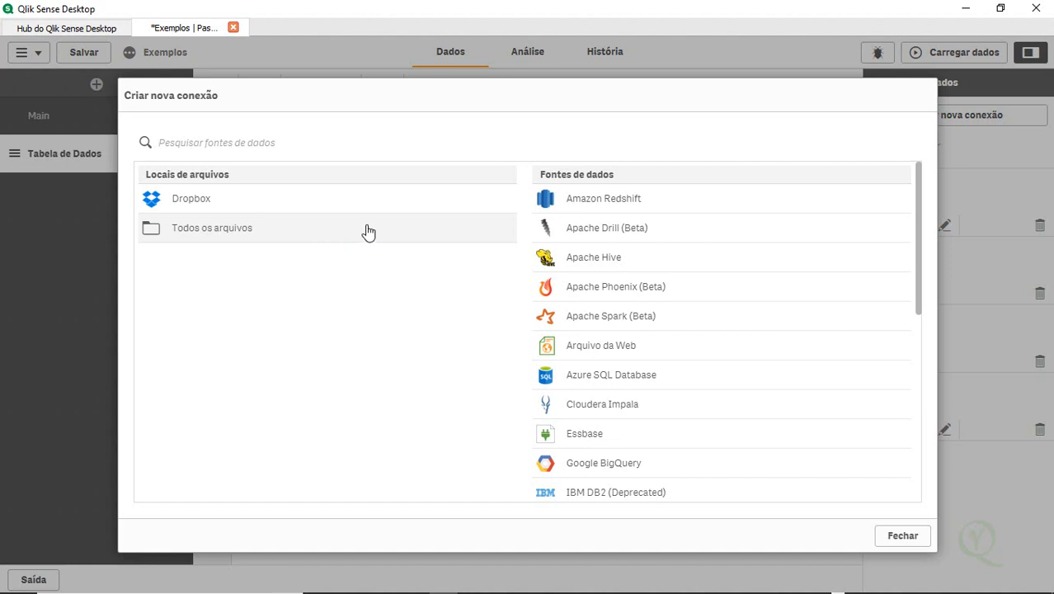
{"action": "scroll", "coordinate": [646, 350], "scroll_direction": "down", "scroll_amount": 5}
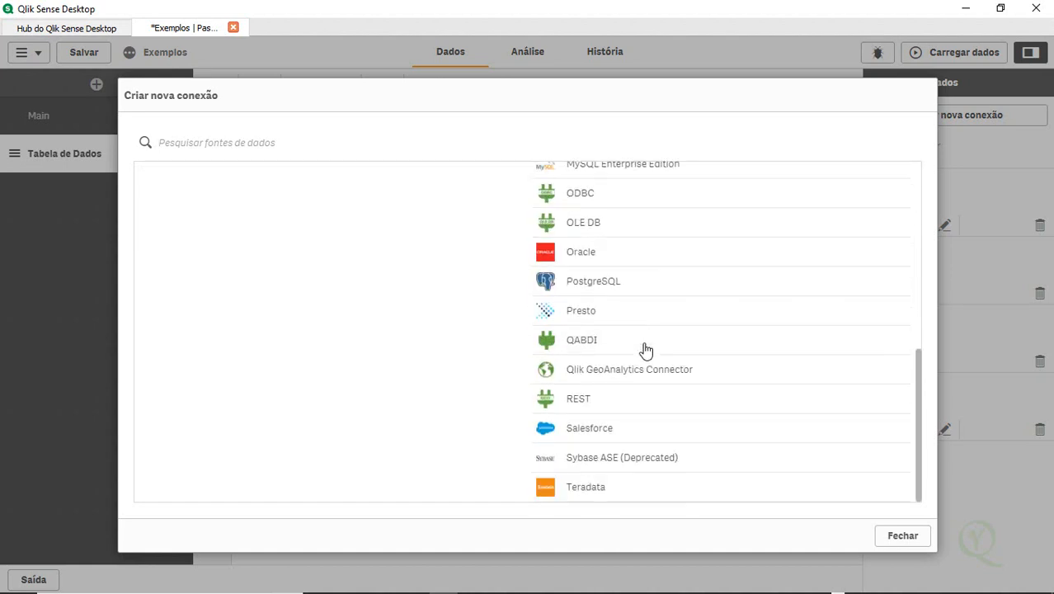
{"action": "scroll", "coordinate": [646, 351], "scroll_direction": "up", "scroll_amount": 3}
{"action": "scroll", "coordinate": [646, 351], "scroll_direction": "up", "scroll_amount": 2}
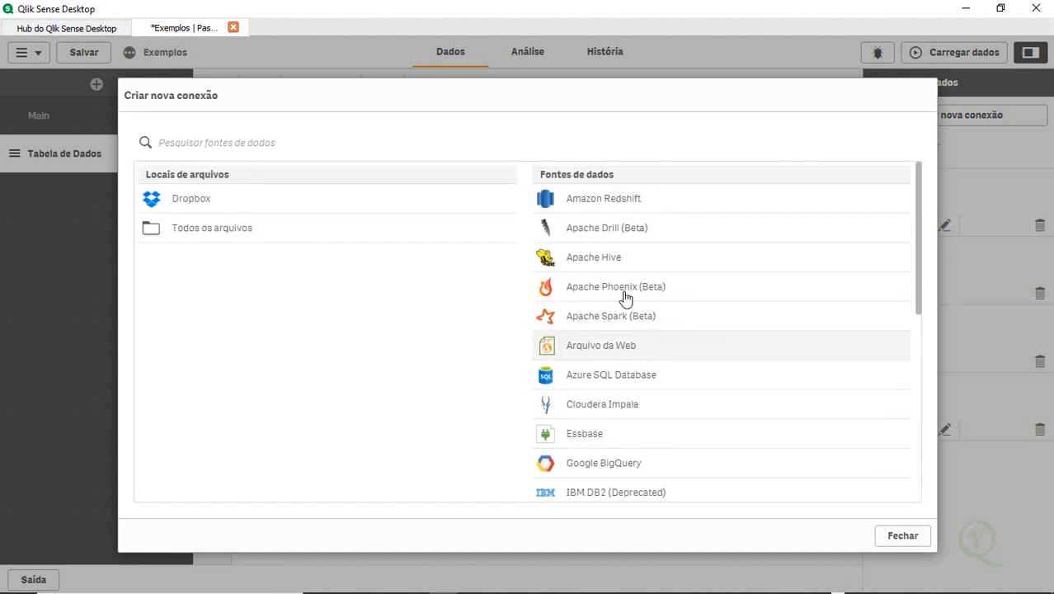
{"action": "left_click", "coordinate": [903, 537]}
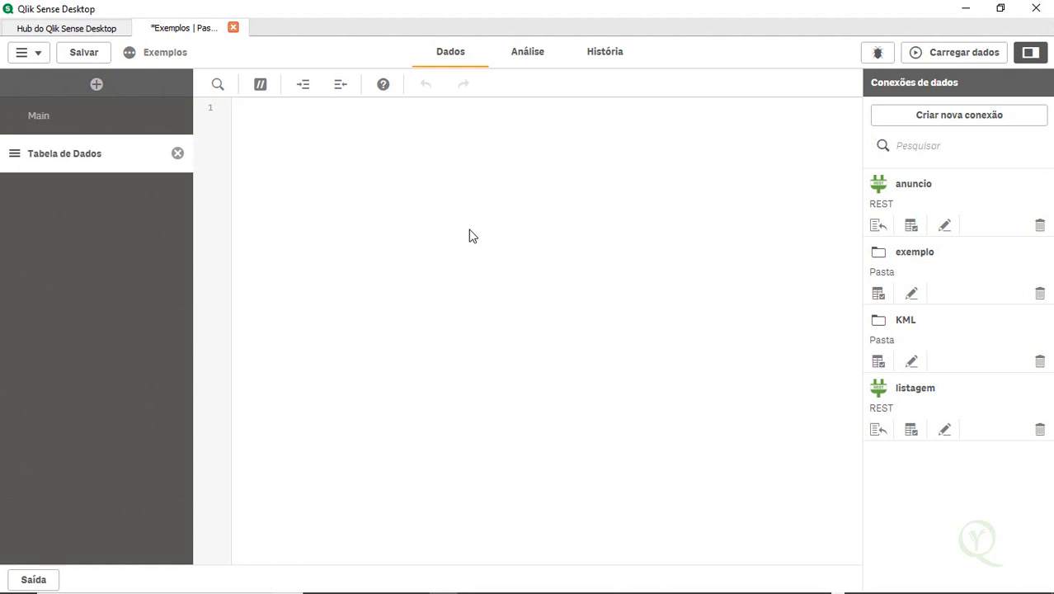
Write the table label Campeonato_Europeu: on the first line of the section's script
{"action": "type", "text": "ampeonato_Europ"}
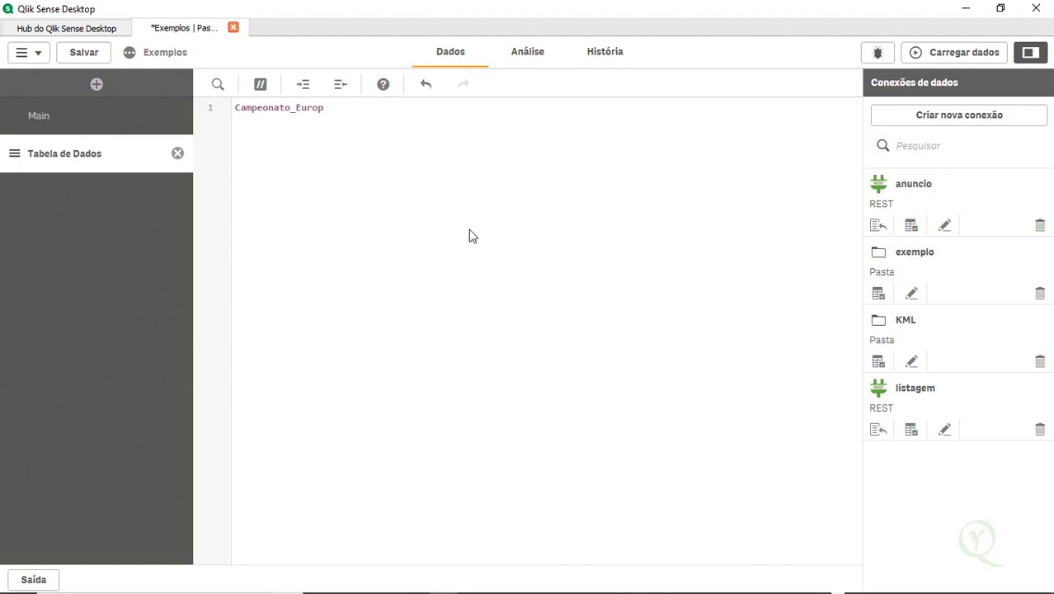
{"action": "key", "text": "BackSpace"}
{"action": "type", "text": "peu:"}
{"action": "key", "text": "Return"}
{"action": "double_click", "coordinate": [299, 108]}
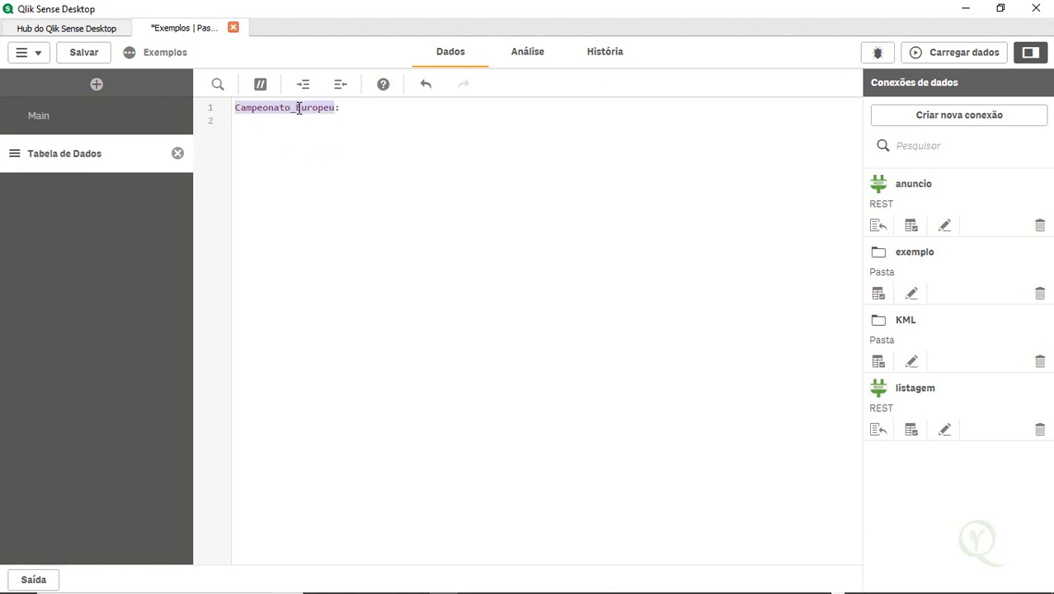
{"action": "left_click", "coordinate": [369, 170]}
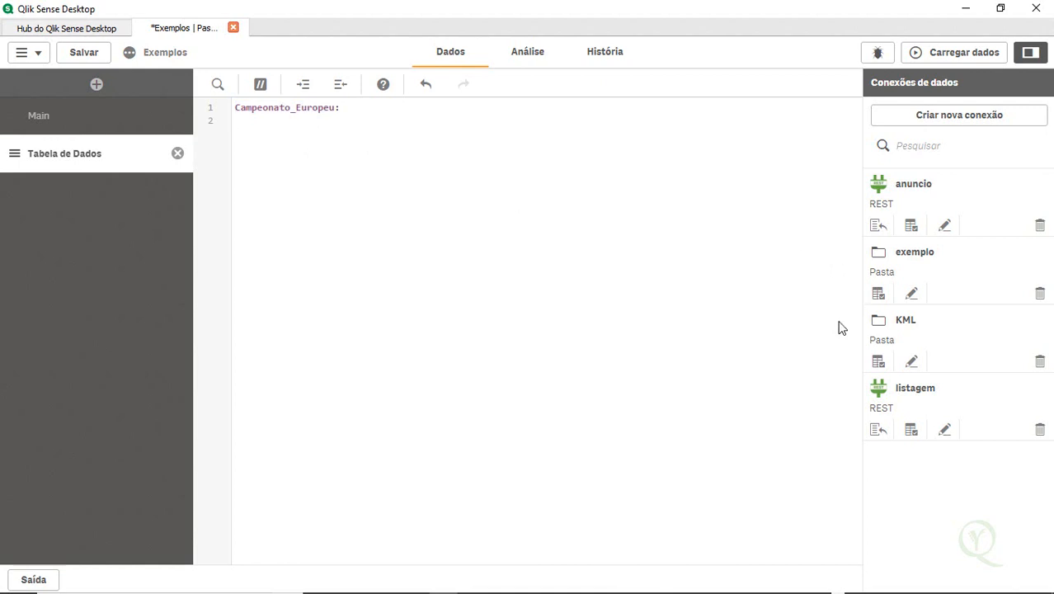
Open all-euro-data-2017-2018.xlsx from the exemplo folder connection for data selection
{"action": "left_click", "coordinate": [879, 295]}
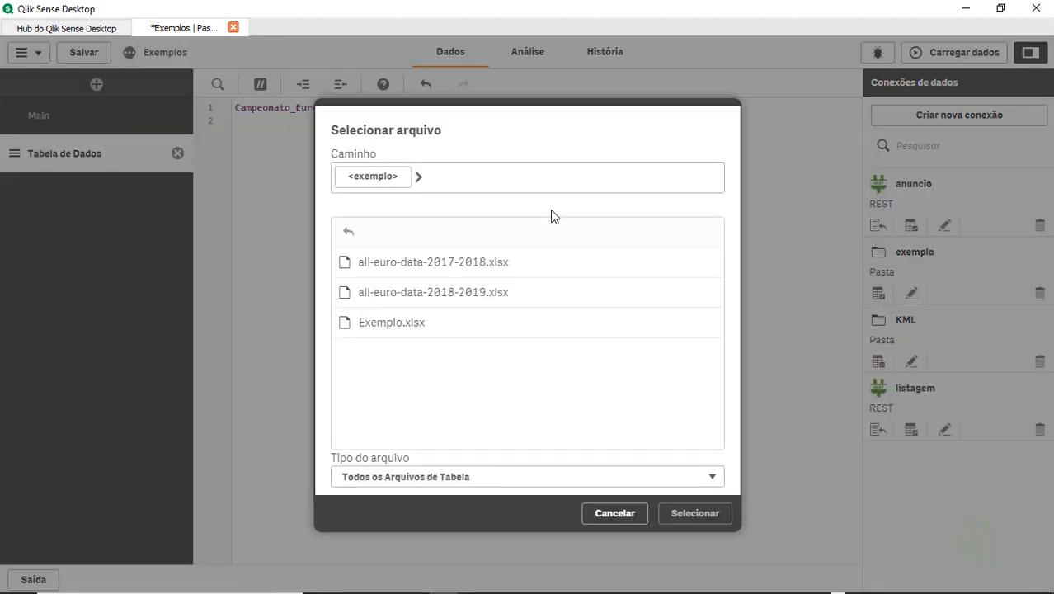
{"action": "double_click", "coordinate": [501, 266]}
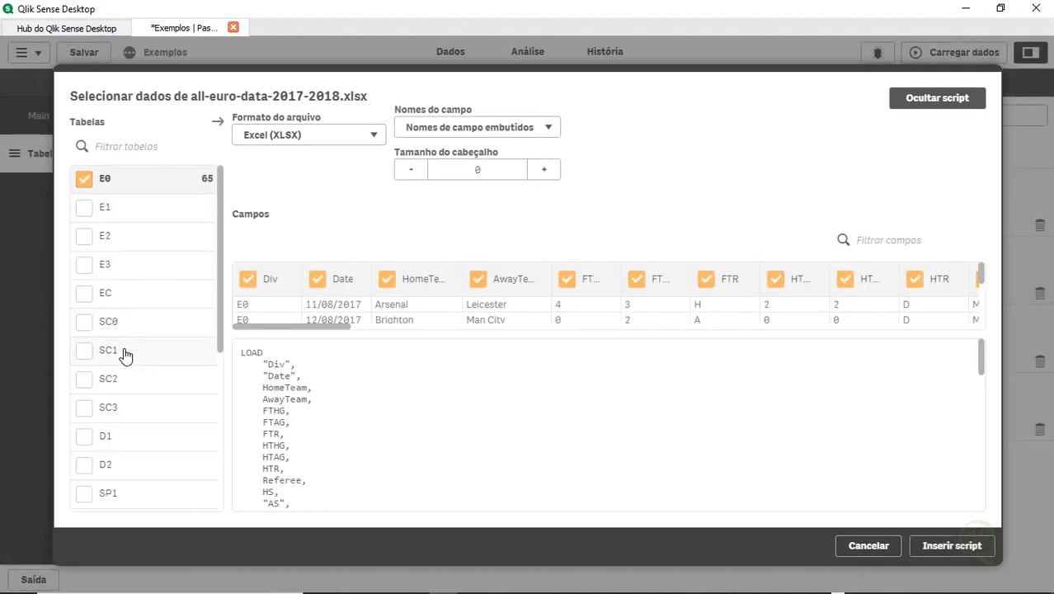
{"action": "scroll", "coordinate": [127, 353], "scroll_direction": "down", "scroll_amount": 3}
{"action": "scroll", "coordinate": [125, 355], "scroll_direction": "up", "scroll_amount": 1}
{"action": "scroll", "coordinate": [125, 355], "scroll_direction": "up", "scroll_amount": 2}
{"action": "left_click_drag", "start_coordinate": [320, 332], "coordinate": [325, 333]}
Inspect the full names of the E0 sheet's field headers one by one across the preview
{"action": "left_click", "coordinate": [396, 279]}
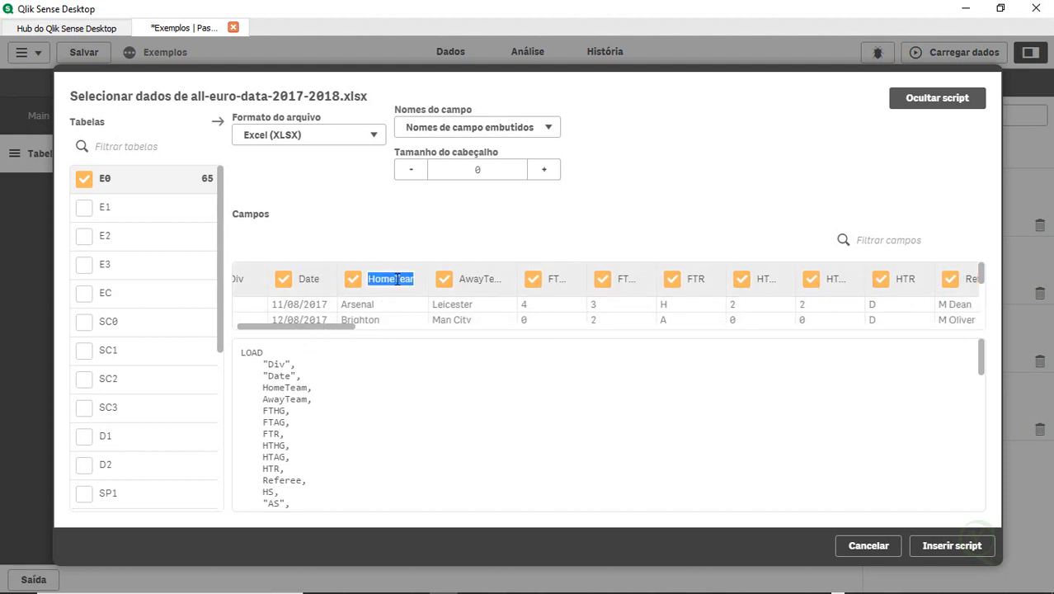
{"action": "left_click", "coordinate": [482, 280]}
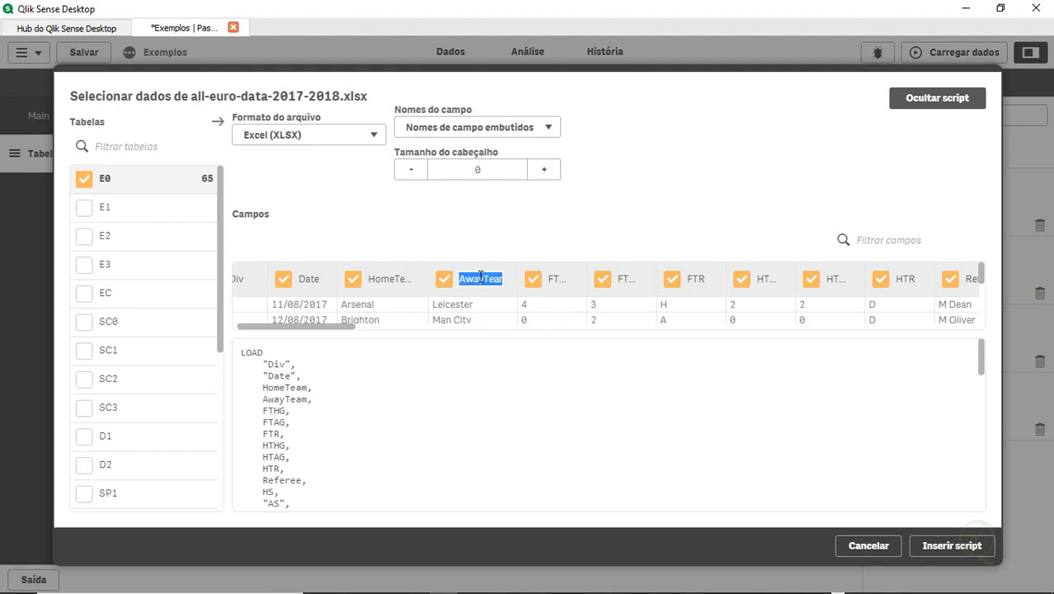
{"action": "left_click", "coordinate": [555, 279]}
{"action": "left_click", "coordinate": [569, 280]}
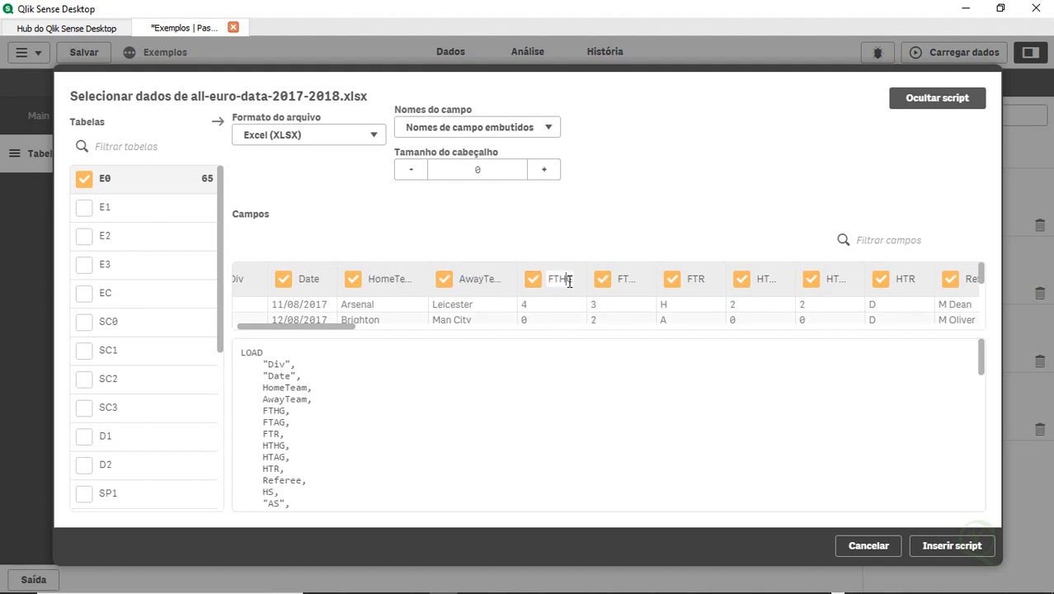
{"action": "scroll", "coordinate": [568, 280], "scroll_direction": "right", "scroll_amount": 2}
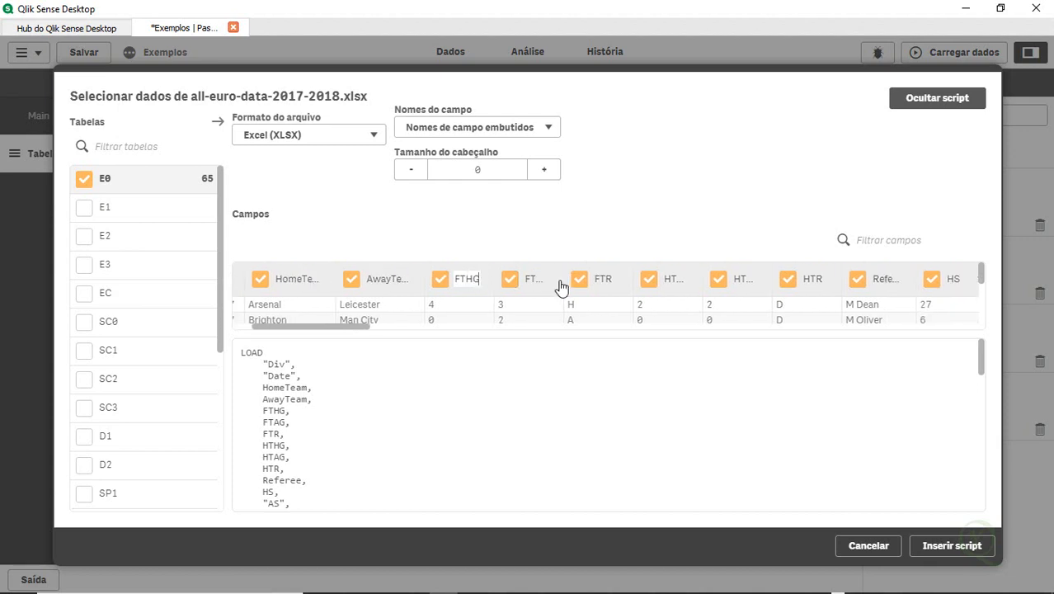
{"action": "left_click", "coordinate": [537, 281]}
{"action": "double_click", "coordinate": [537, 280]}
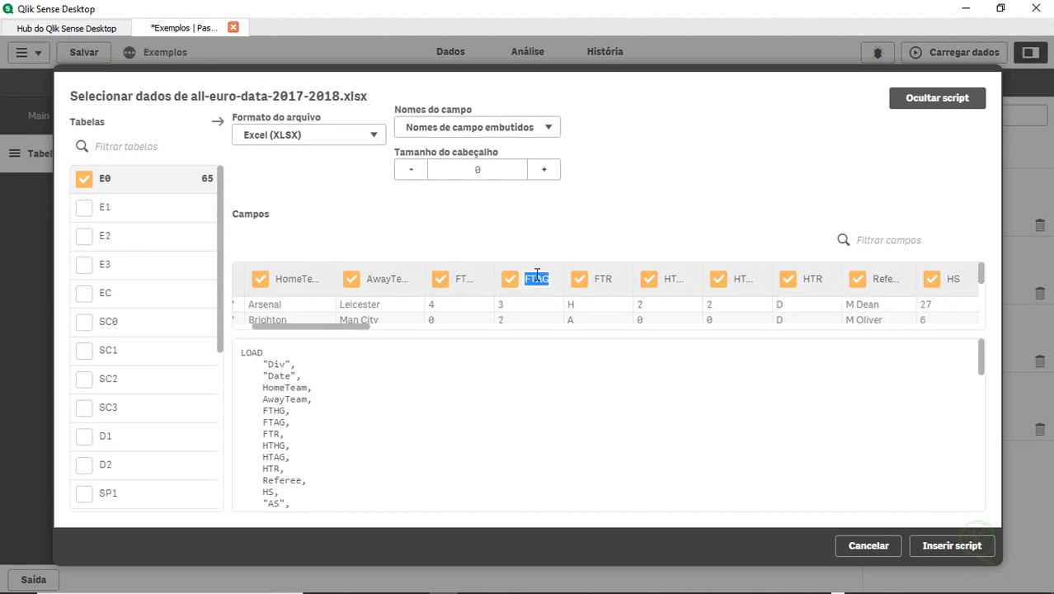
{"action": "double_click", "coordinate": [468, 275]}
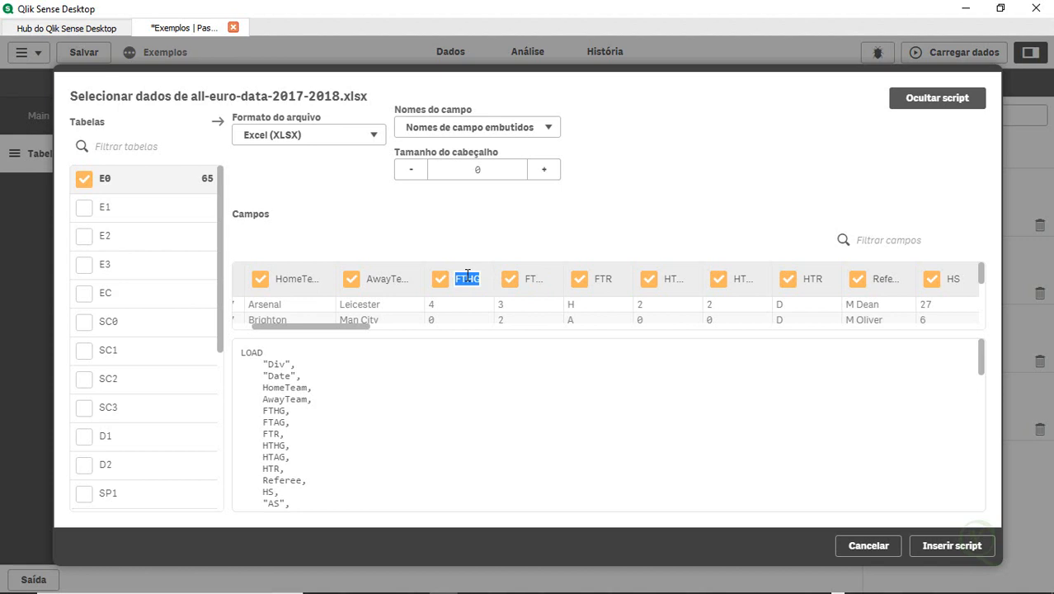
{"action": "left_click", "coordinate": [530, 278]}
{"action": "double_click", "coordinate": [529, 278]}
{"action": "left_click", "coordinate": [606, 278]}
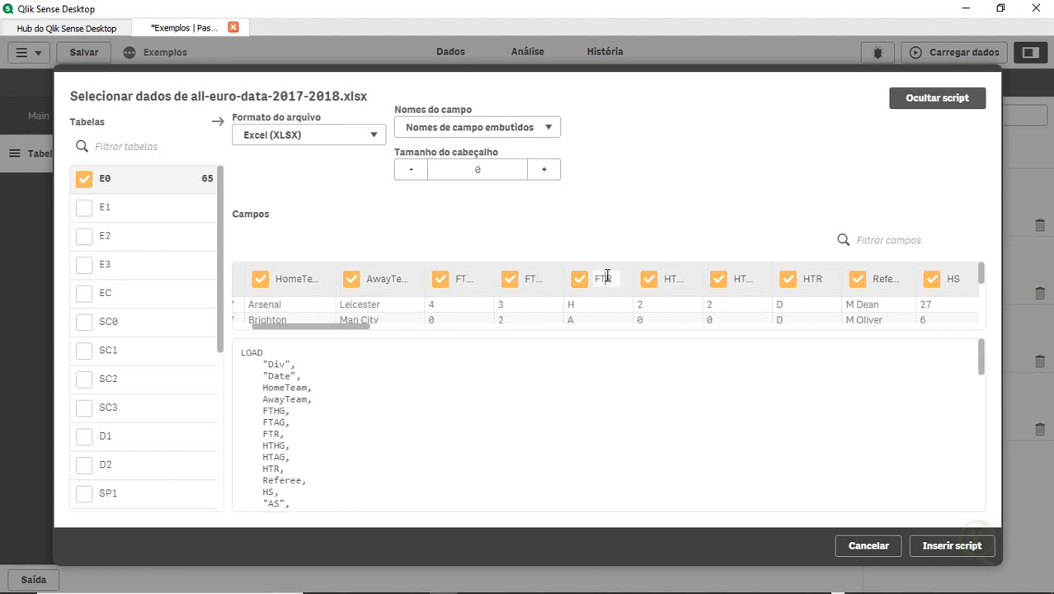
{"action": "double_click", "coordinate": [606, 278]}
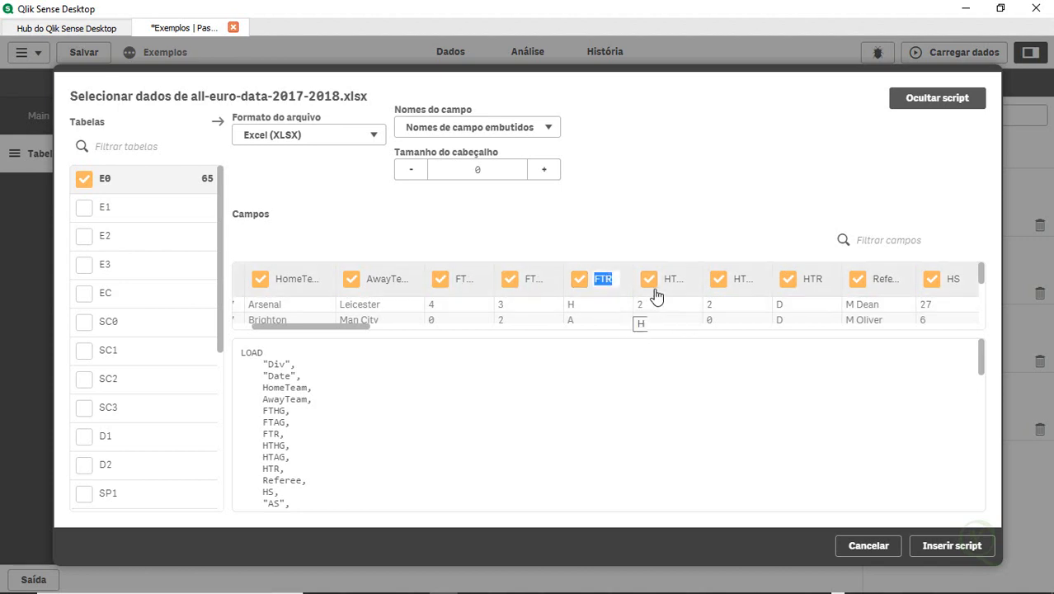
{"action": "left_click", "coordinate": [684, 279]}
{"action": "double_click", "coordinate": [684, 279]}
{"action": "left_click", "coordinate": [752, 279]}
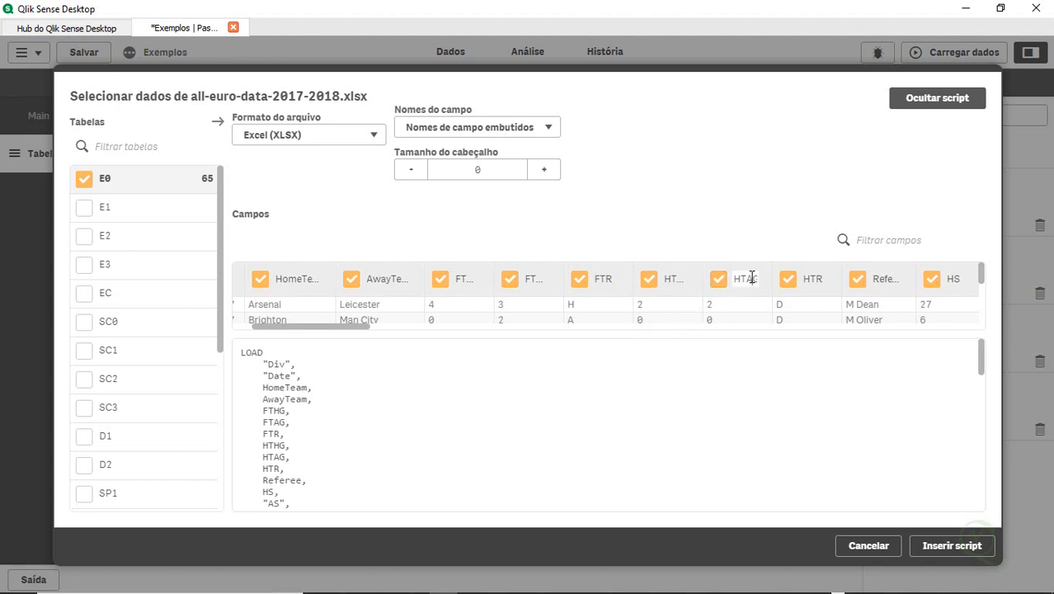
{"action": "double_click", "coordinate": [752, 279]}
{"action": "left_click", "coordinate": [813, 279]}
{"action": "double_click", "coordinate": [812, 278]}
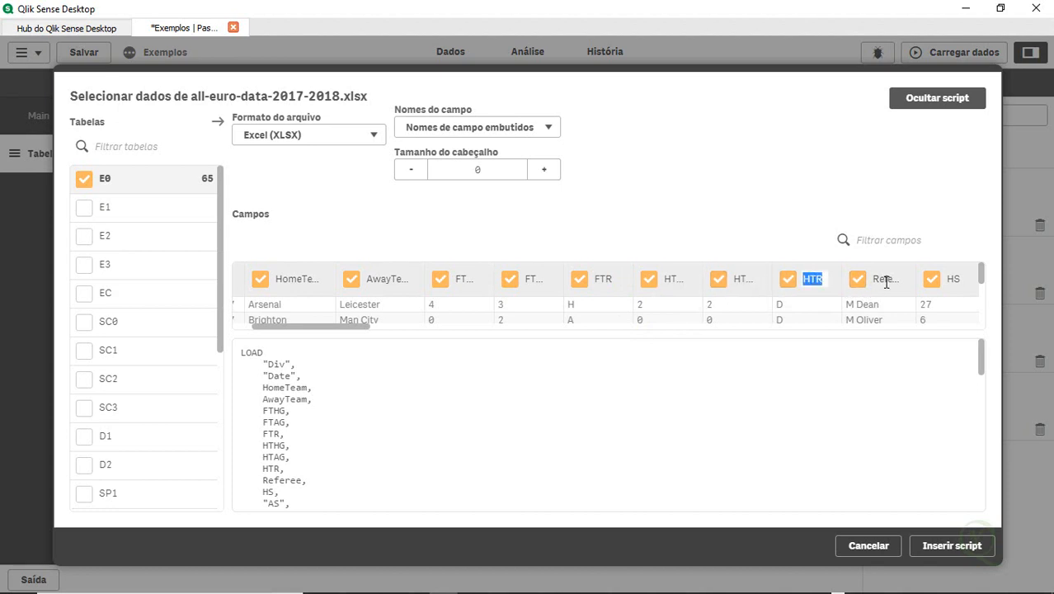
{"action": "double_click", "coordinate": [886, 281]}
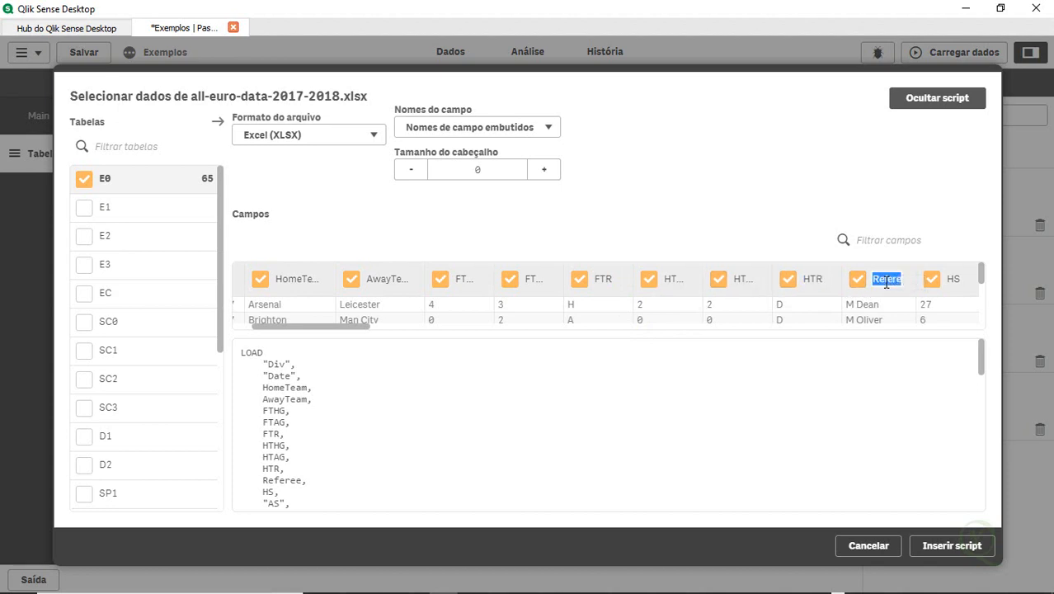
{"action": "left_click", "coordinate": [960, 278]}
{"action": "left_click_drag", "start_coordinate": [983, 272], "coordinate": [994, 246]}
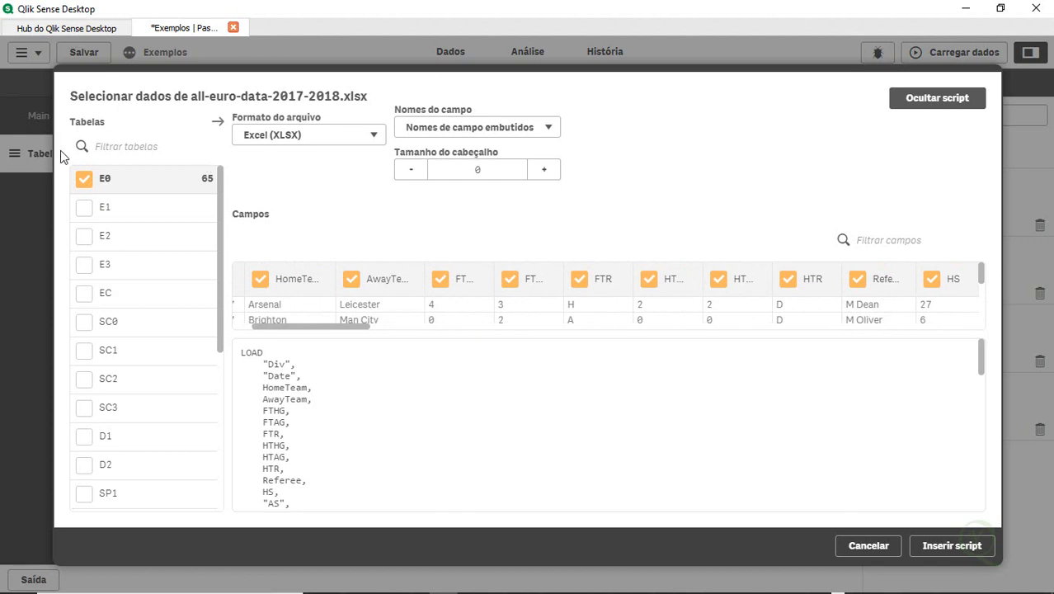
Deselect the E0 sheet and preview the fields of sheet E1 before returning to E0
{"action": "left_click", "coordinate": [83, 181]}
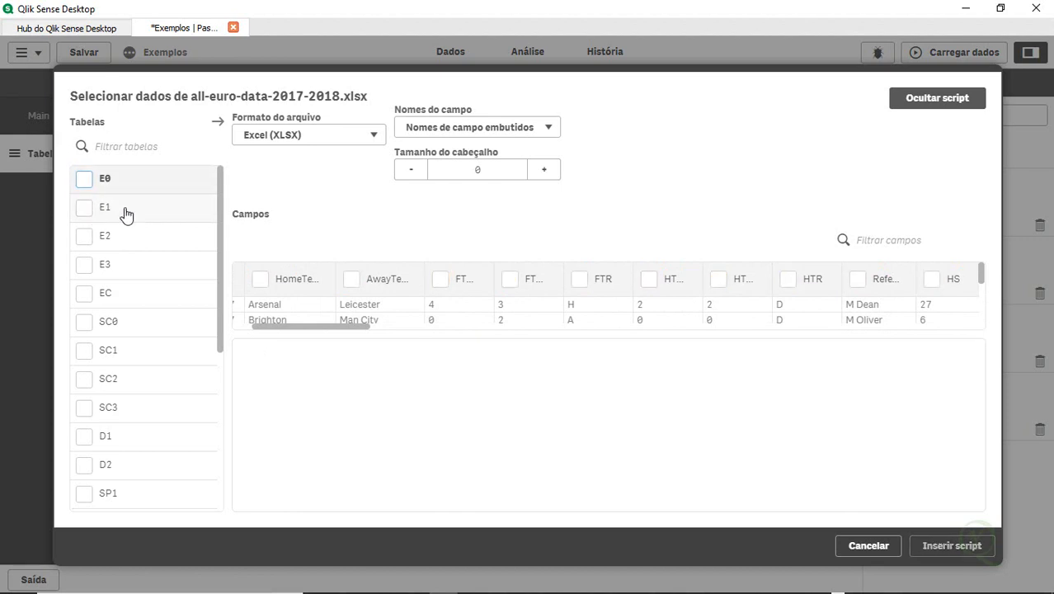
{"action": "left_click", "coordinate": [126, 214]}
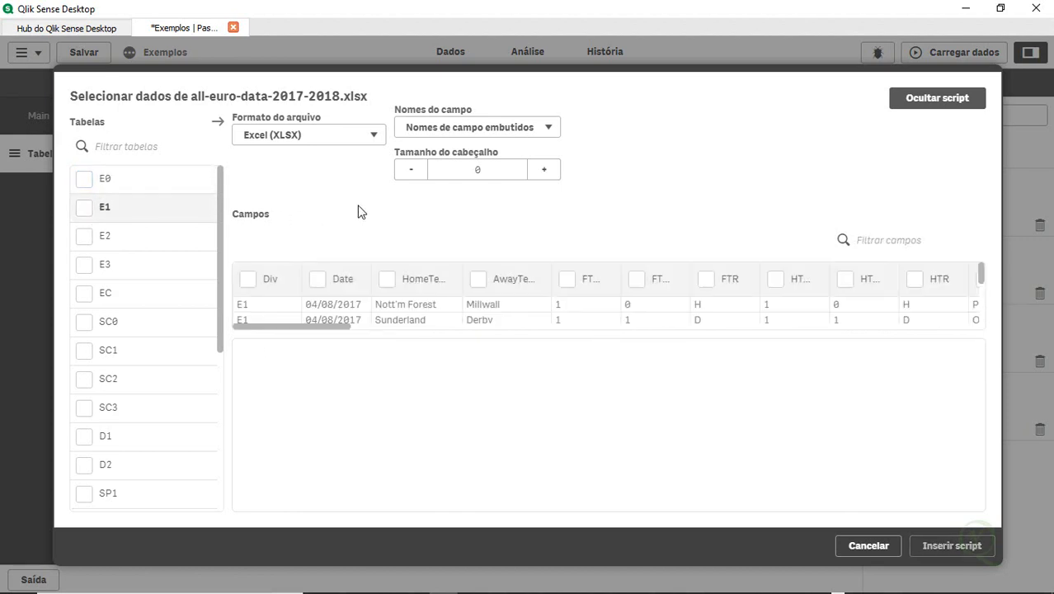
{"action": "left_click", "coordinate": [424, 281]}
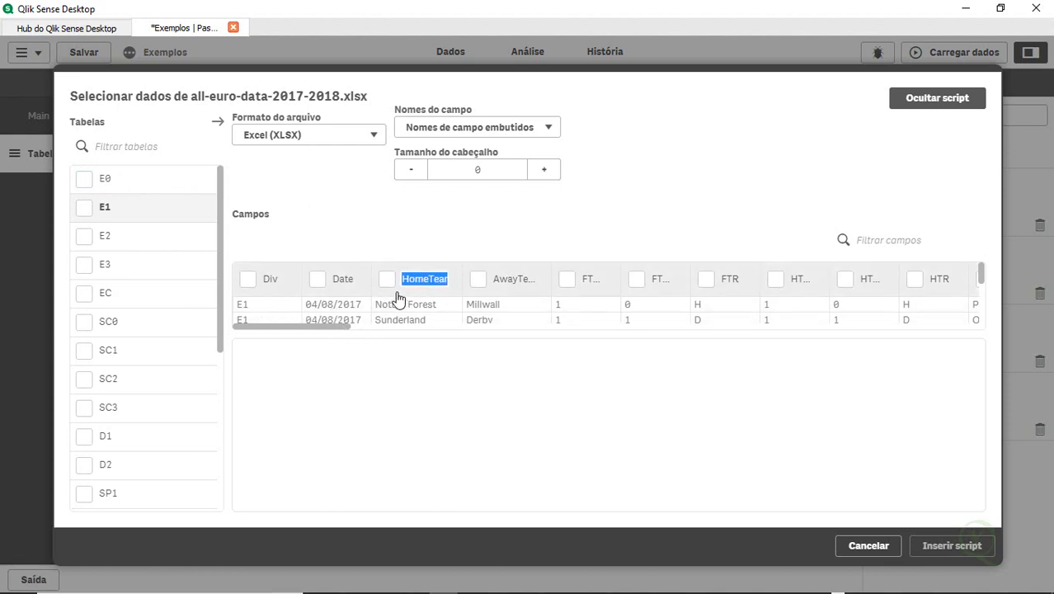
{"action": "left_click_drag", "start_coordinate": [320, 329], "coordinate": [243, 346]}
{"action": "left_click", "coordinate": [132, 178]}
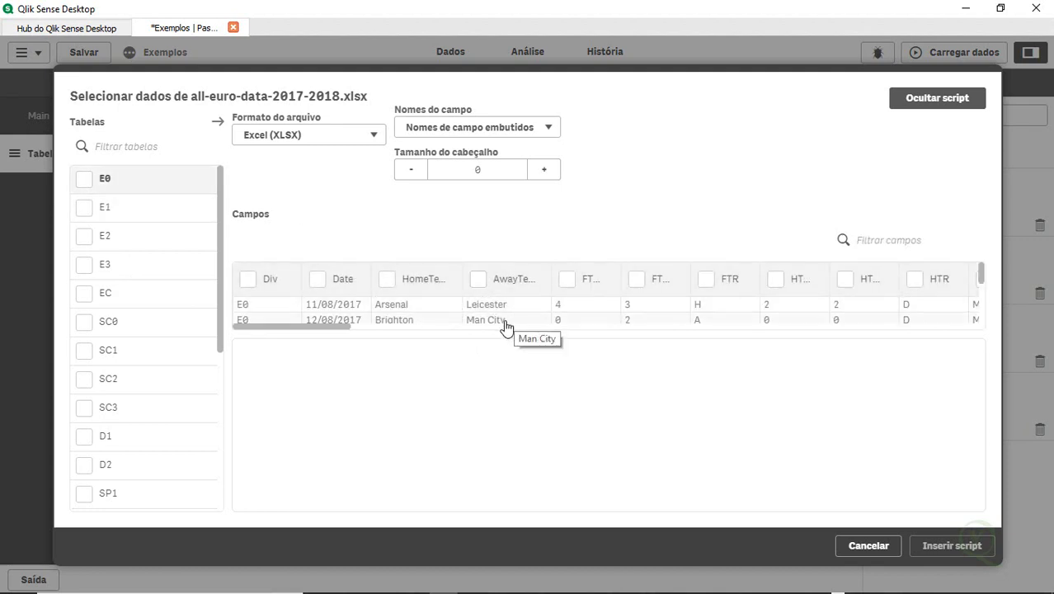
Preview sheet E2, then select sheet E0 with all its fields and insert its load script
{"action": "left_click", "coordinate": [132, 238]}
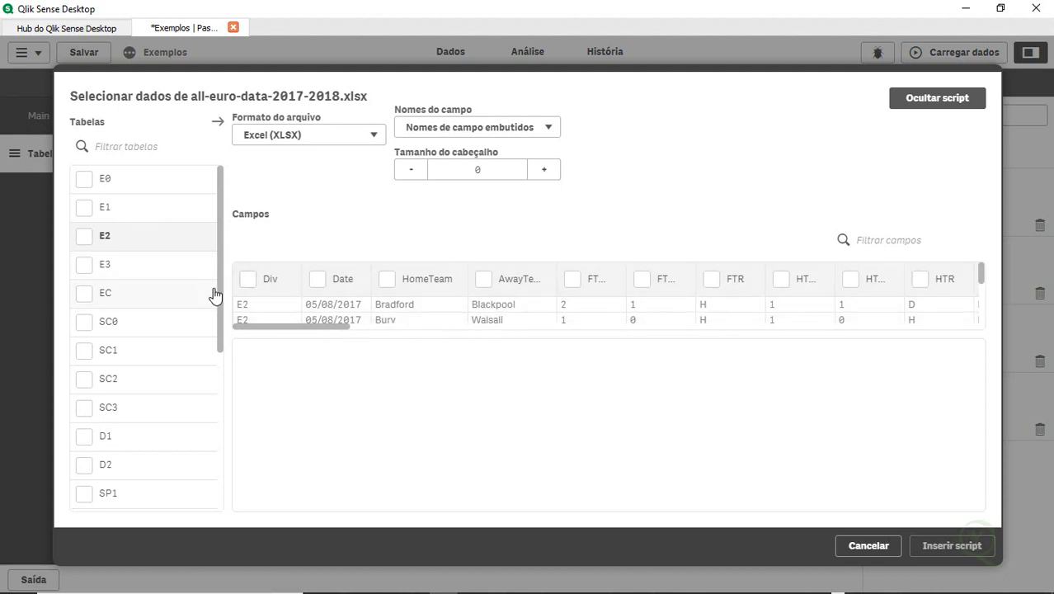
{"action": "left_click_drag", "start_coordinate": [219, 301], "coordinate": [231, 249]}
{"action": "left_click", "coordinate": [83, 182]}
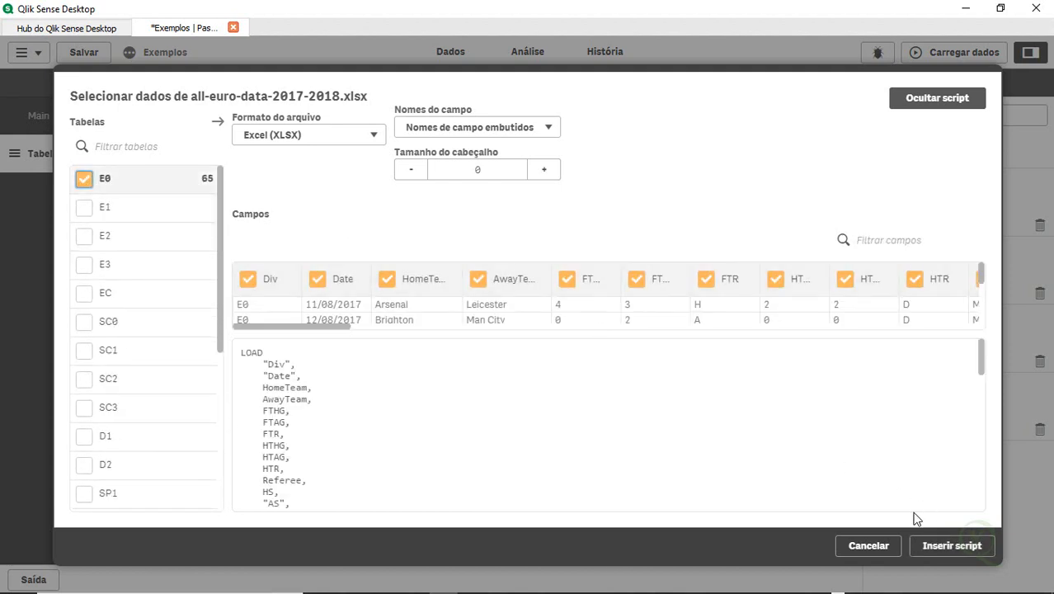
{"action": "left_click", "coordinate": [943, 546]}
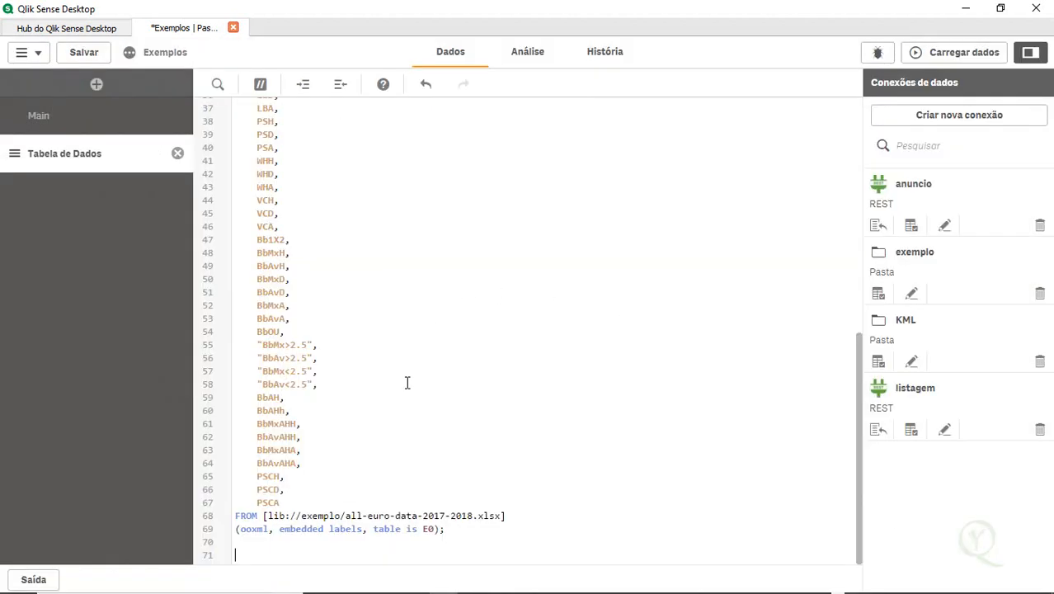
Delete every field after FTR from the LOAD list, keeping Div through FTR
{"action": "scroll", "coordinate": [406, 383], "scroll_direction": "up", "scroll_amount": 5}
{"action": "scroll", "coordinate": [407, 383], "scroll_direction": "up", "scroll_amount": 7}
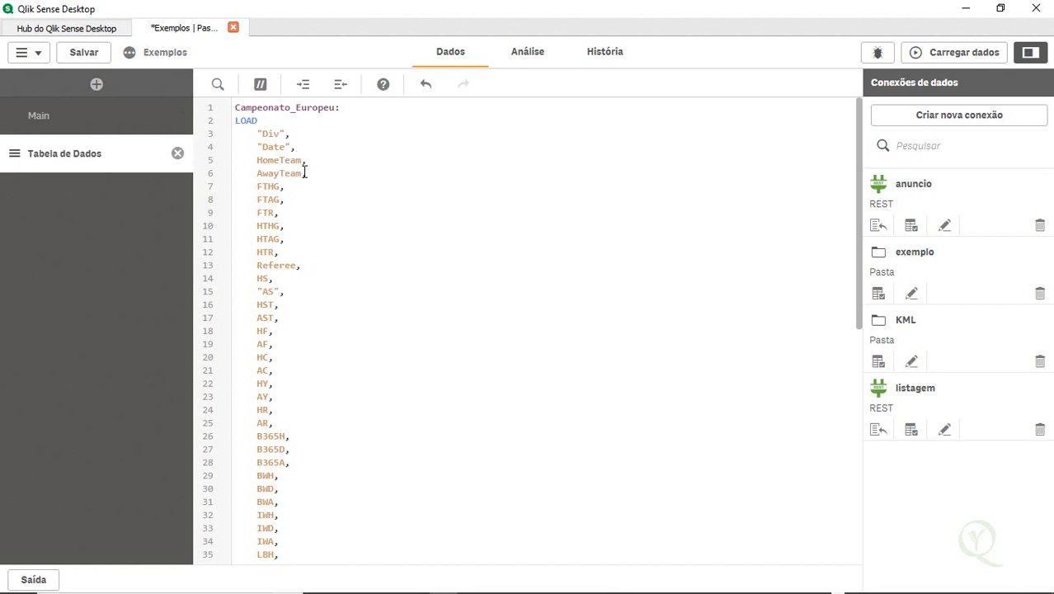
{"action": "scroll", "coordinate": [294, 310], "scroll_direction": "down", "scroll_amount": 5}
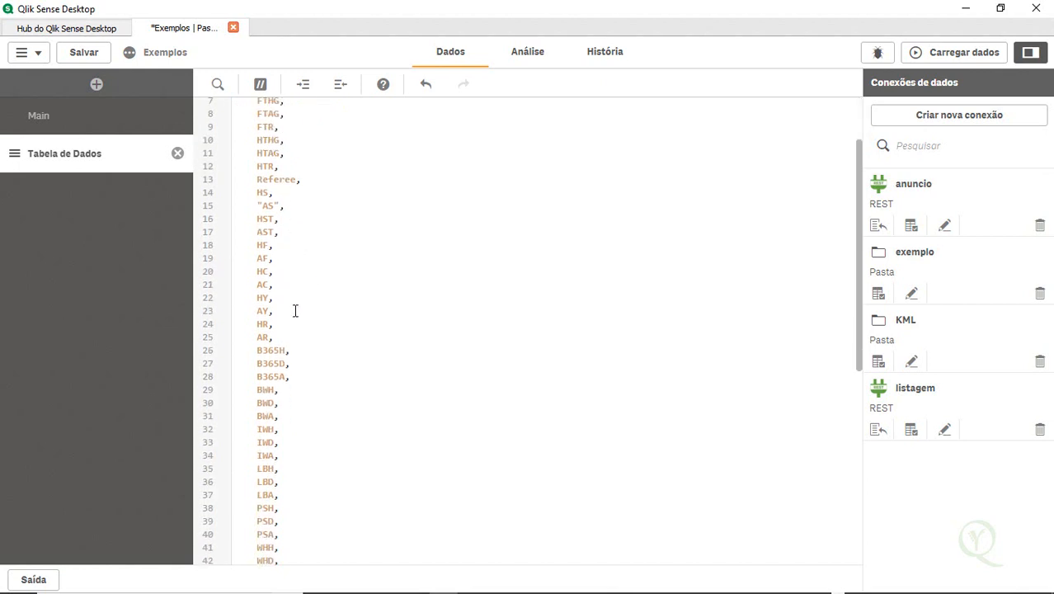
{"action": "scroll", "coordinate": [294, 310], "scroll_direction": "down", "scroll_amount": 2}
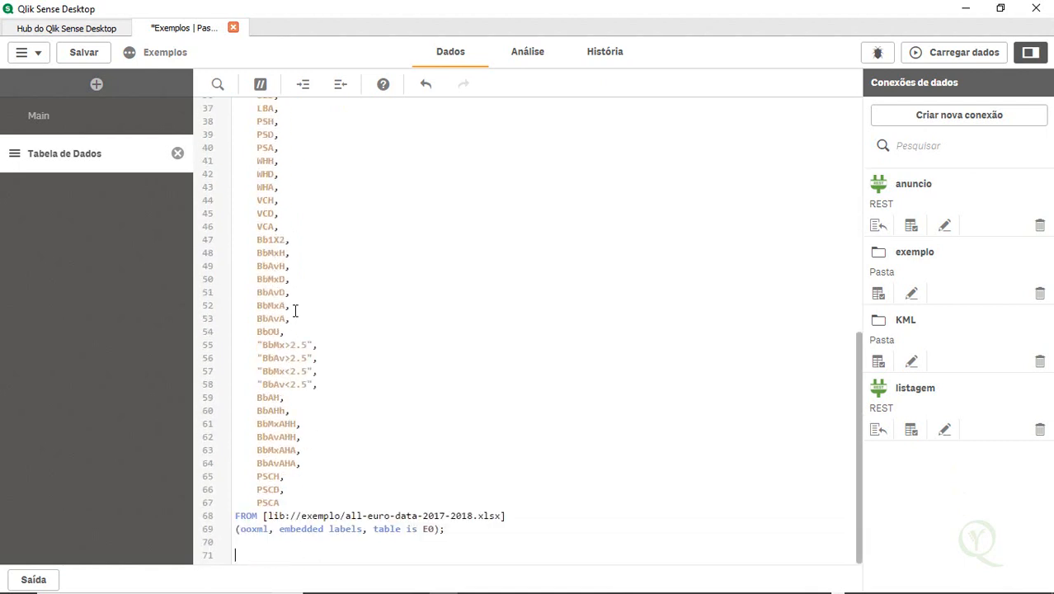
{"action": "scroll", "coordinate": [295, 310], "scroll_direction": "up", "scroll_amount": 7}
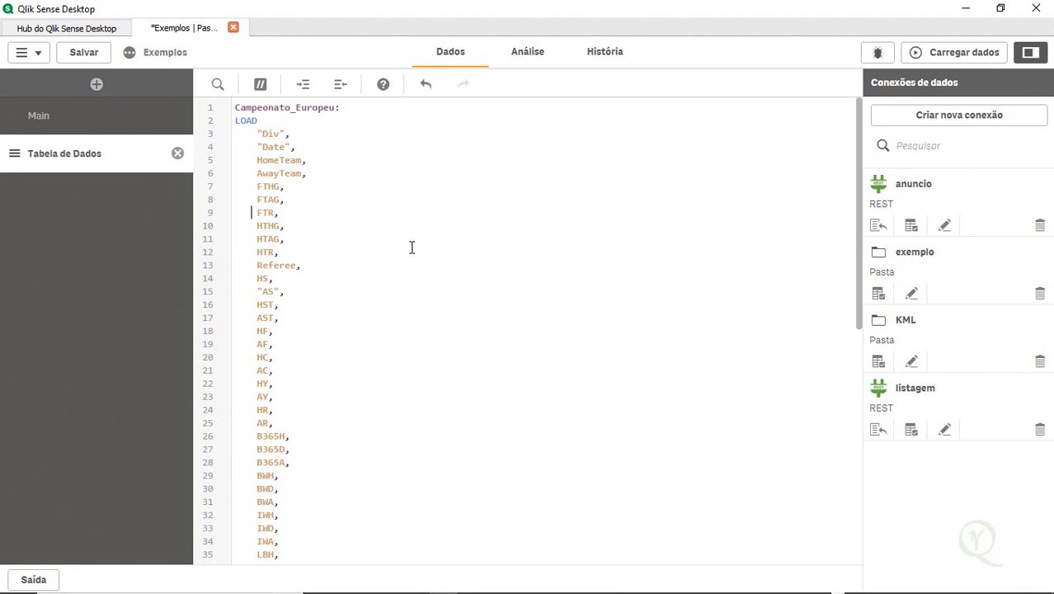
{"action": "key", "text": "shift+Down"}
{"action": "key", "text": "shift+Down"}
{"action": "key", "text": "shift+Down"}
{"action": "key", "text": "shift+Down"}
{"action": "key", "text": "shift+Down"}
{"action": "key", "text": "shift+Down"}
{"action": "key", "text": "shift+Down"}
{"action": "key", "text": "shift+Down"}
{"action": "key", "text": "shift+Down"}
{"action": "key", "text": "shift+Down"}
{"action": "key", "text": "shift+Down"}
{"action": "key", "text": "shift+Down"}
{"action": "key", "text": "shift+Down"}
{"action": "key", "text": "shift+Down"}
{"action": "key", "text": "shift+Down"}
{"action": "key", "text": "shift+Down"}
{"action": "key", "text": "shift+Down"}
{"action": "key", "text": "shift+Down"}
{"action": "key", "text": "shift+Down"}
{"action": "key", "text": "shift+Down"}
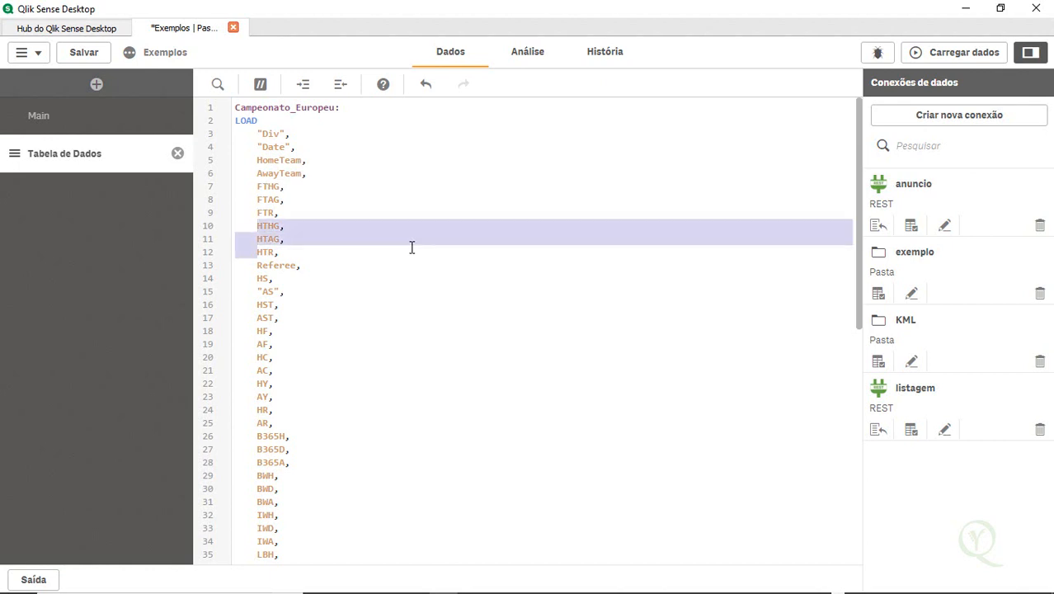
{"action": "key", "text": "shift+Down"}
{"action": "key", "text": "shift+Down"}
{"action": "key", "text": "shift+Down"}
{"action": "key", "text": "shift+Down"}
{"action": "key", "text": "shift+Down"}
{"action": "key", "text": "shift+Down"}
{"action": "key", "text": "shift+Down"}
{"action": "key", "text": "shift+Down"}
{"action": "key", "text": "shift+Down"}
{"action": "key", "text": "shift+Down"}
{"action": "key", "text": "shift+Down"}
{"action": "key", "text": "shift+Down"}
{"action": "key", "text": "shift+Down"}
{"action": "key", "text": "shift+Down"}
{"action": "key", "text": "shift+Down"}
{"action": "key", "text": "shift+Down"}
{"action": "key", "text": "shift+Down"}
{"action": "key", "text": "shift+Down"}
{"action": "key", "text": "shift+Down"}
{"action": "key", "text": "shift+Down"}
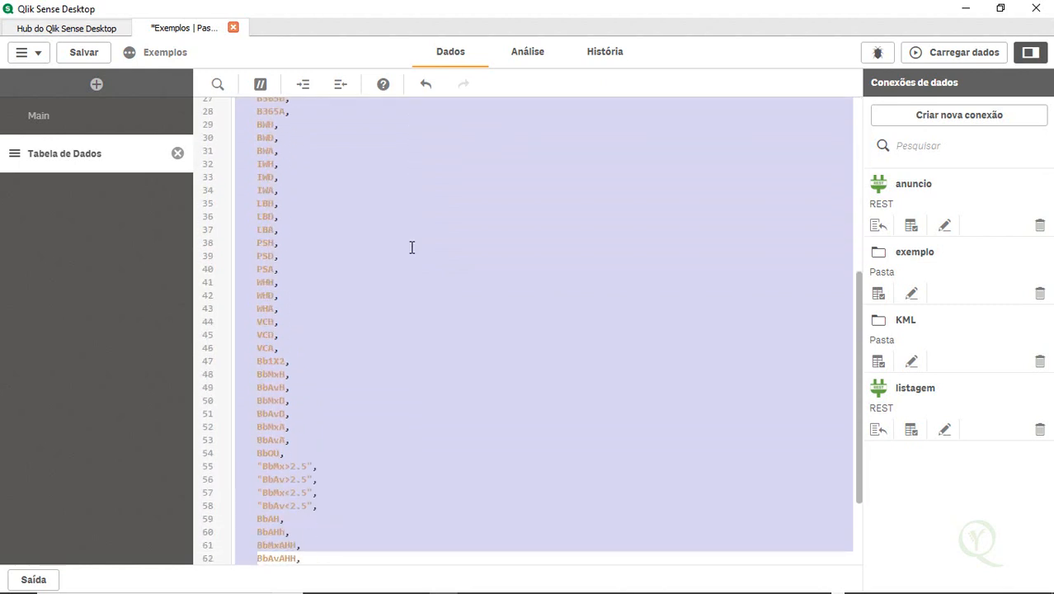
{"action": "key", "text": "shift+Up"}
{"action": "key", "text": "shift+Up"}
{"action": "key", "text": "shift+Up"}
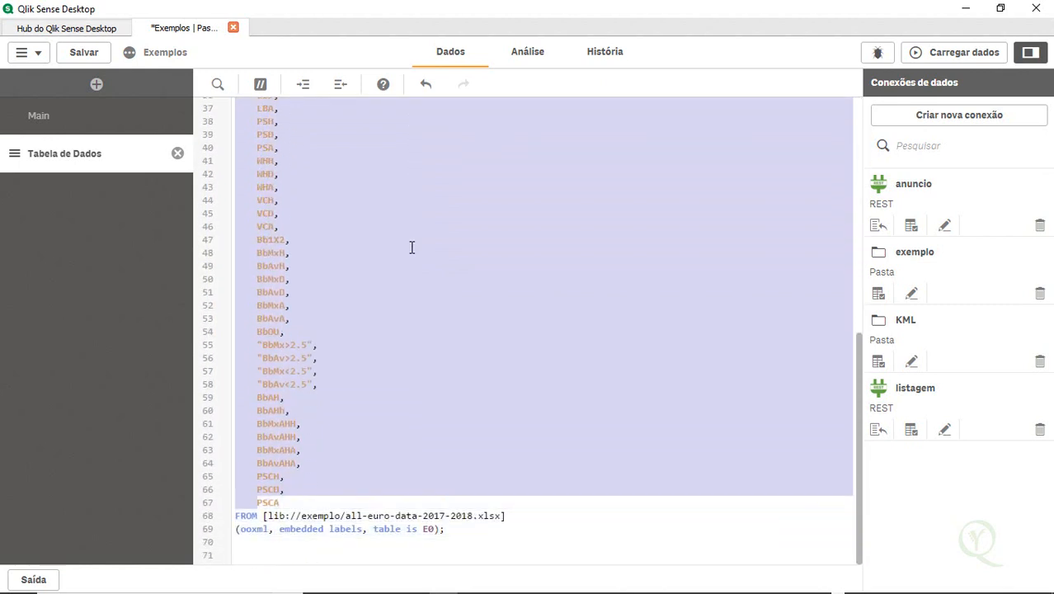
{"action": "key", "text": "shift+Left"}
{"action": "key", "text": "Delete"}
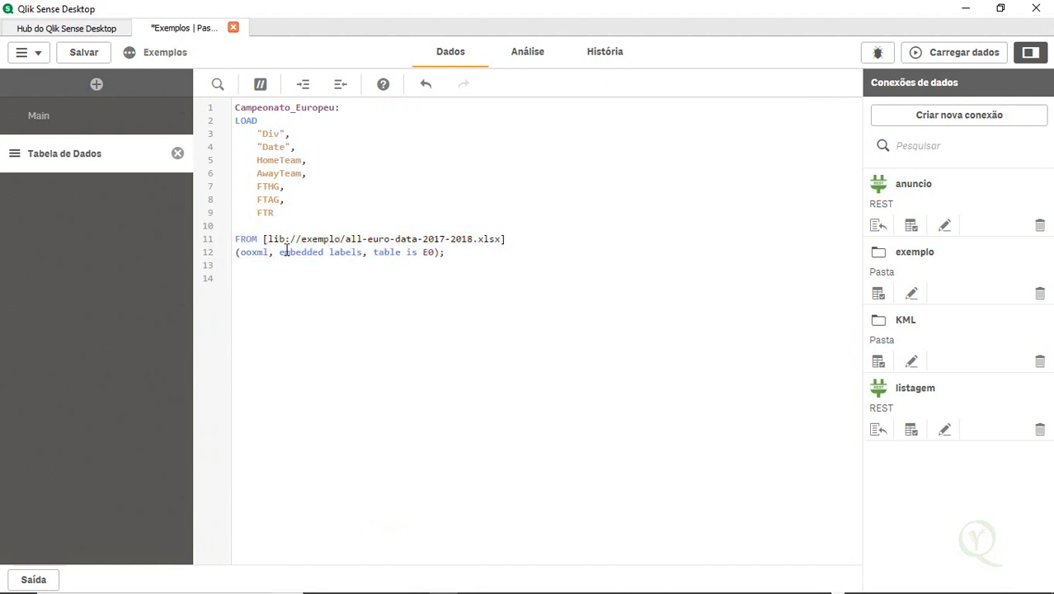
Remove the empty line left between FTR and the FROM clause
{"action": "key", "text": "Left"}
{"action": "key", "text": "shift+Right"}
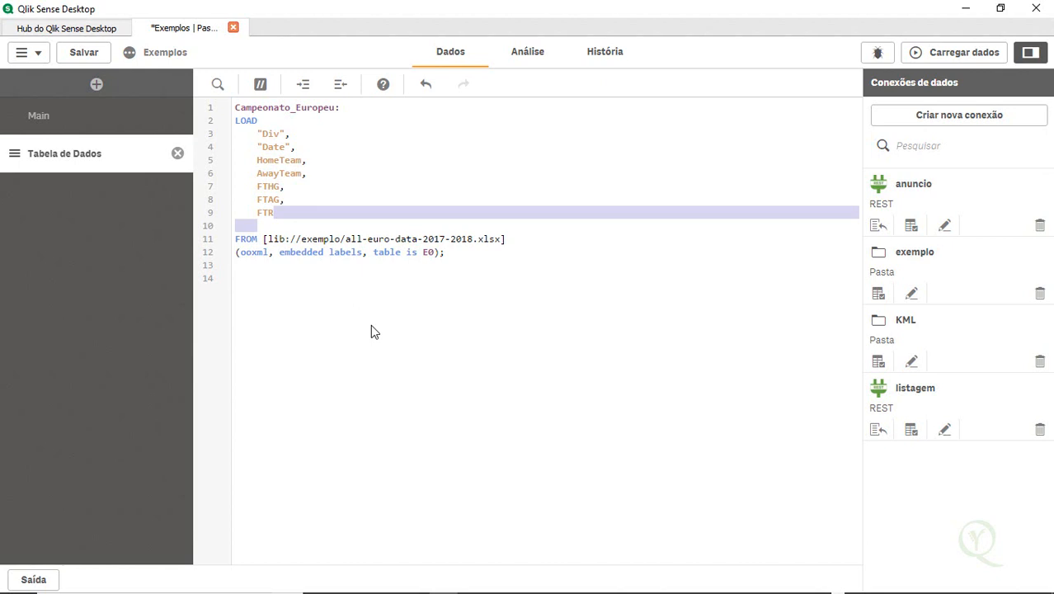
{"action": "key", "text": "Delete"}
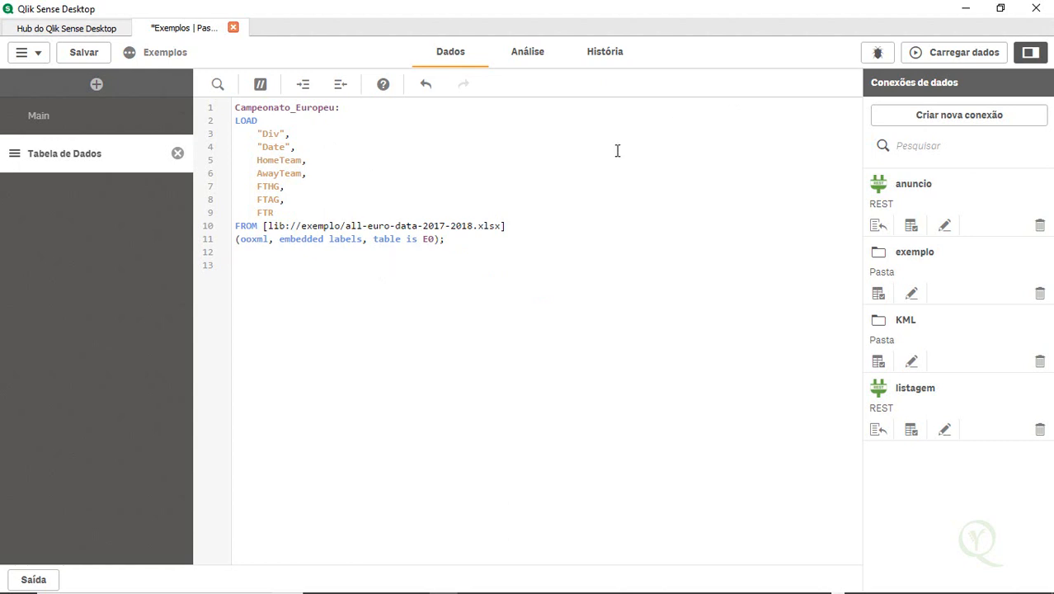
Load the data and close the load progress dialog
{"action": "left_click", "coordinate": [916, 52]}
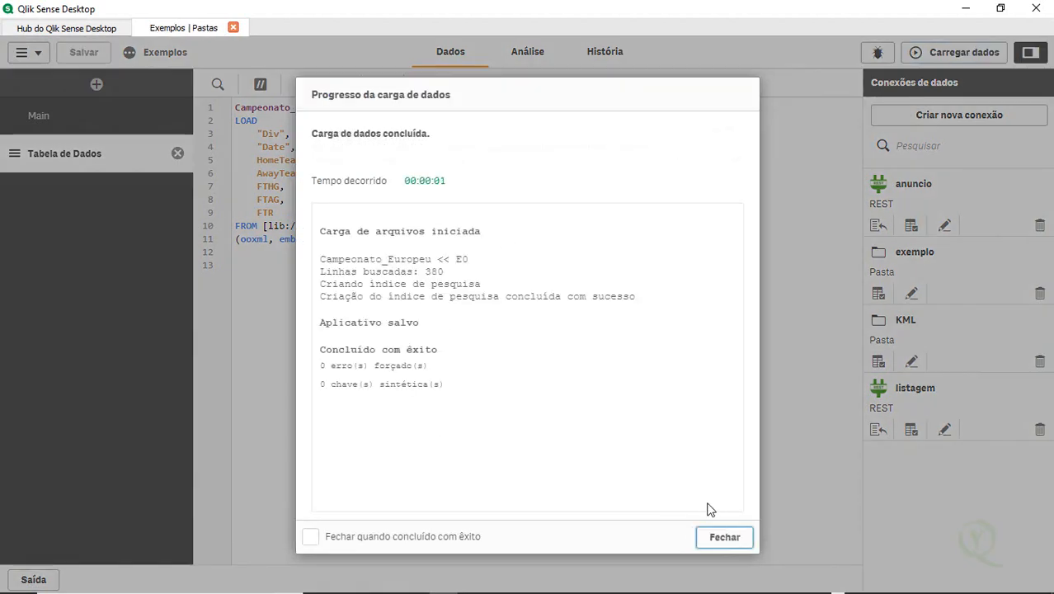
{"action": "left_click", "coordinate": [727, 539]}
Edit the analysis sheet and add a filter pane stretched across the full sheet width
{"action": "left_click", "coordinate": [532, 54]}
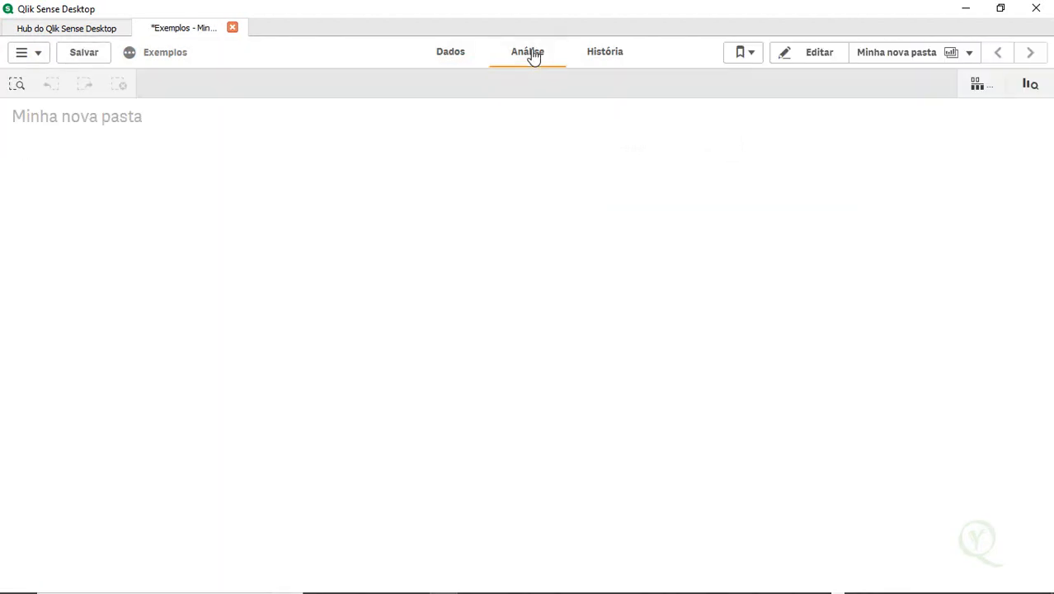
{"action": "left_click", "coordinate": [809, 60]}
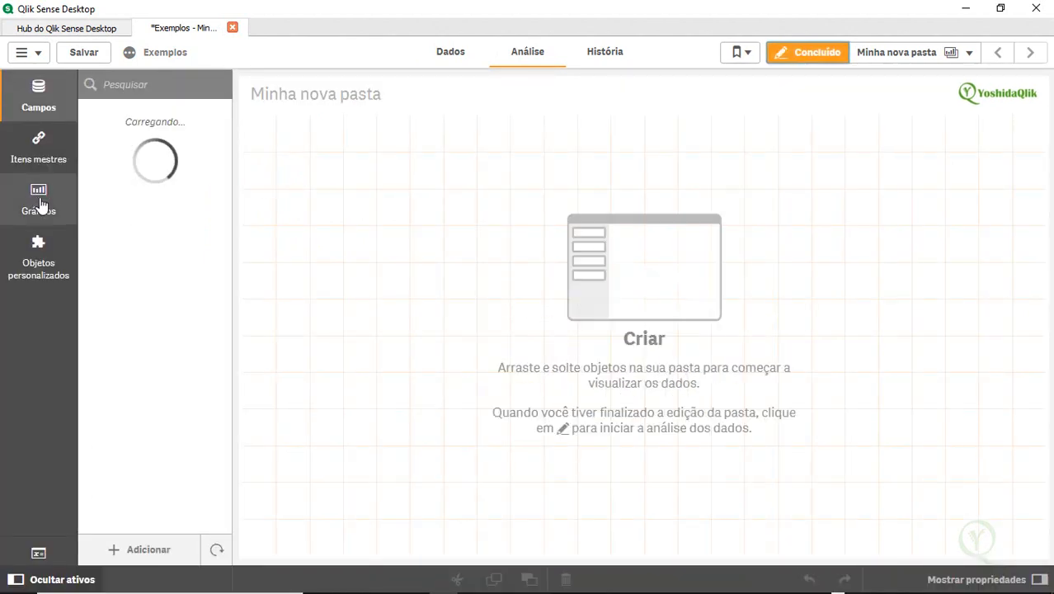
{"action": "left_click", "coordinate": [36, 201]}
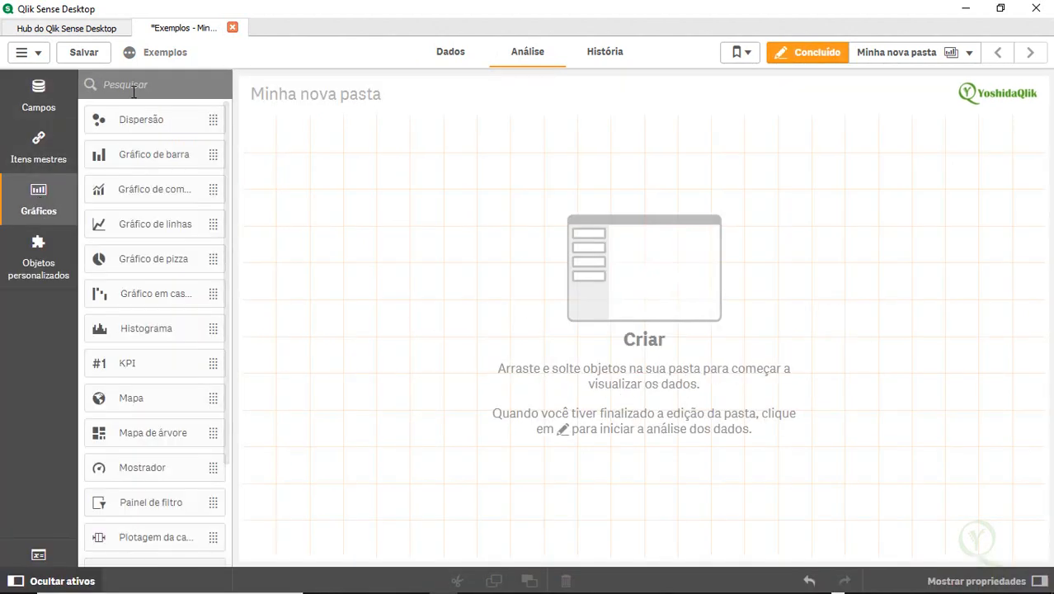
{"action": "type", "text": "fil"}
{"action": "left_click_drag", "start_coordinate": [165, 122], "coordinate": [363, 183]}
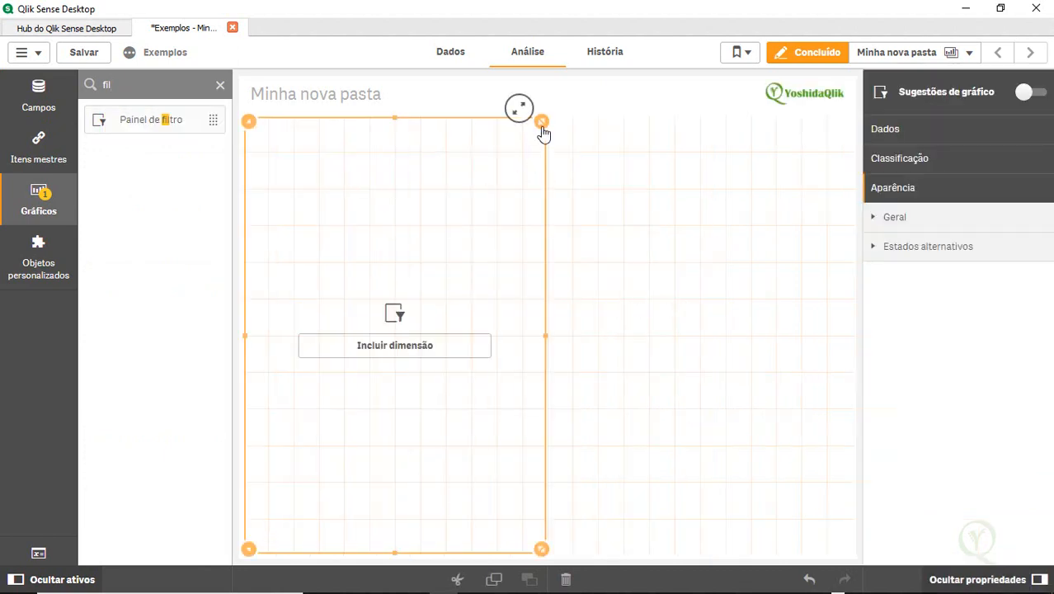
{"action": "left_click_drag", "start_coordinate": [544, 136], "coordinate": [843, 129]}
Add AwayTeam, HomeTeam, Date, Div, FTAG, FTHG and FTR as filter pane dimensions and finish editing
{"action": "left_click", "coordinate": [39, 105]}
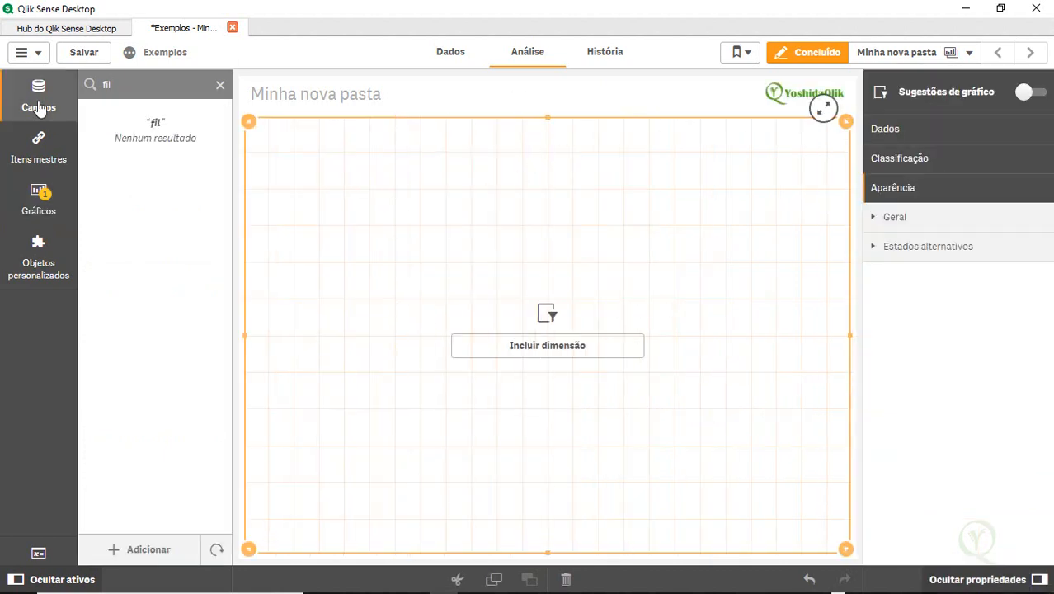
{"action": "left_click", "coordinate": [221, 87]}
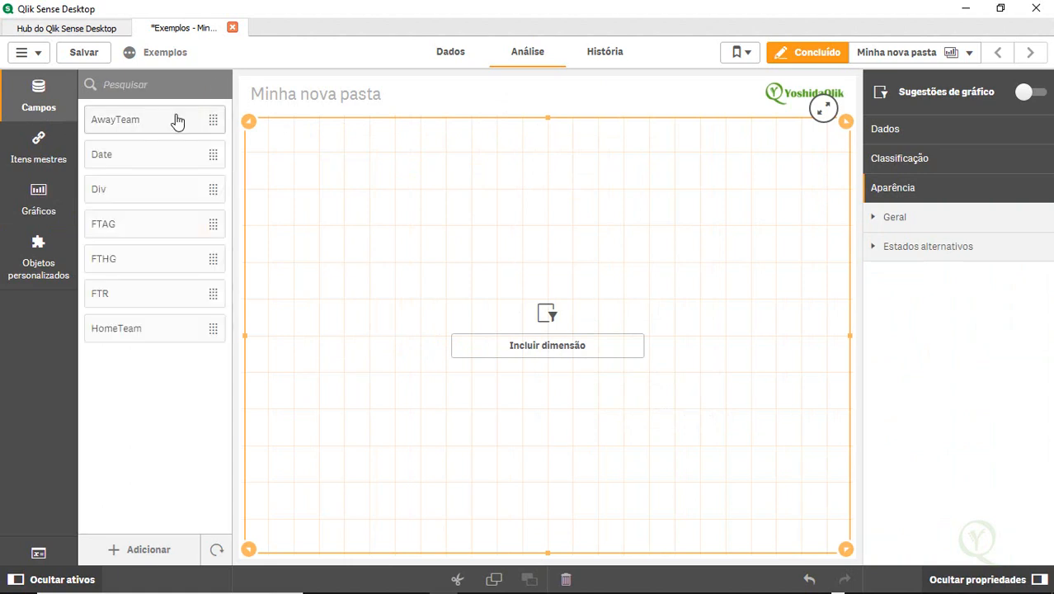
{"action": "double_click", "coordinate": [176, 118]}
{"action": "double_click", "coordinate": [132, 327]}
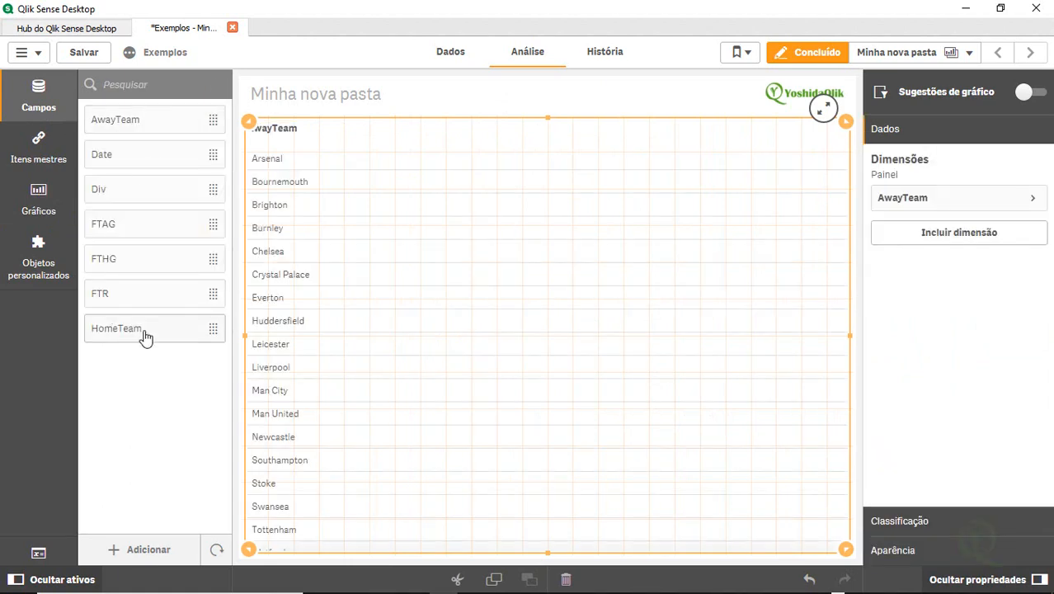
{"action": "double_click", "coordinate": [176, 157]}
{"action": "double_click", "coordinate": [141, 198]}
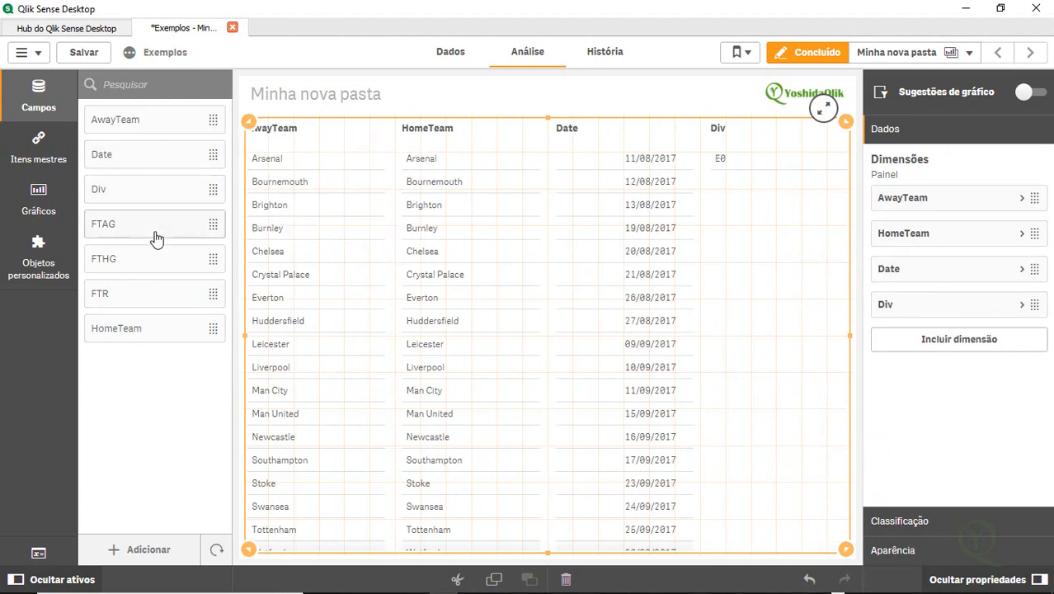
{"action": "double_click", "coordinate": [156, 235]}
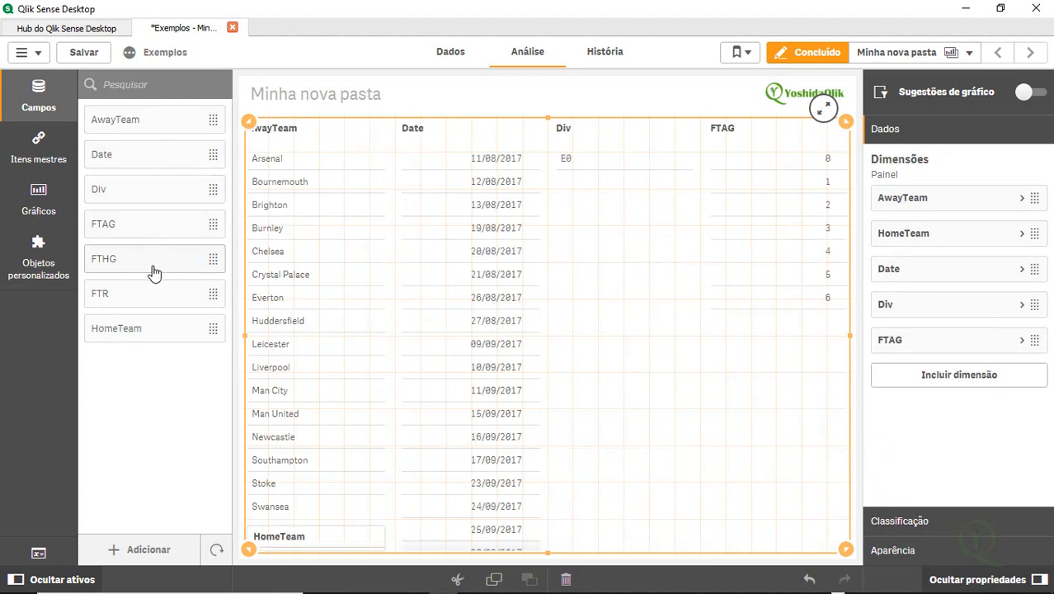
{"action": "double_click", "coordinate": [154, 271]}
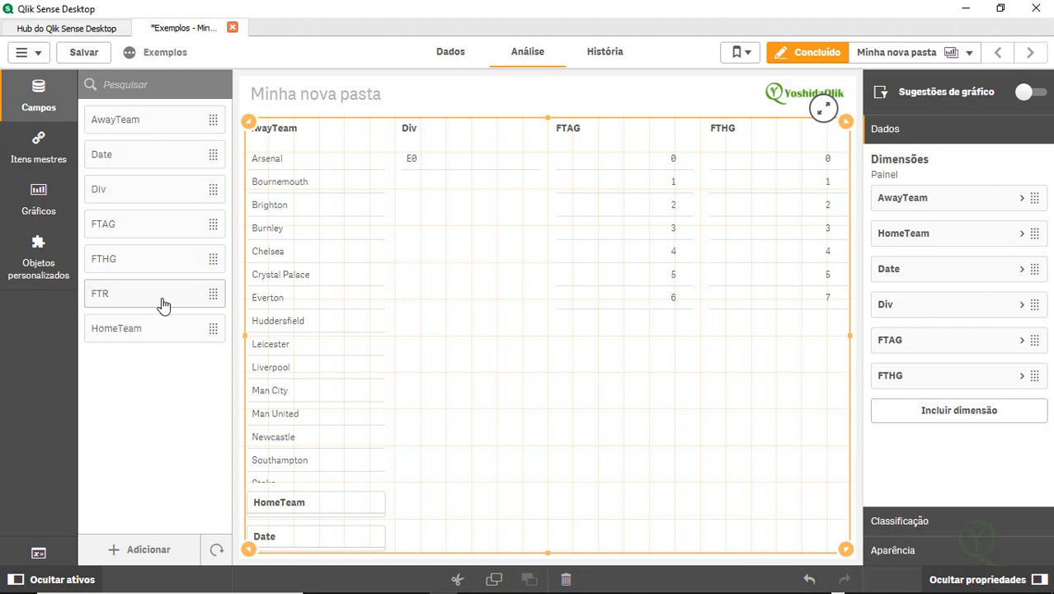
{"action": "double_click", "coordinate": [163, 306]}
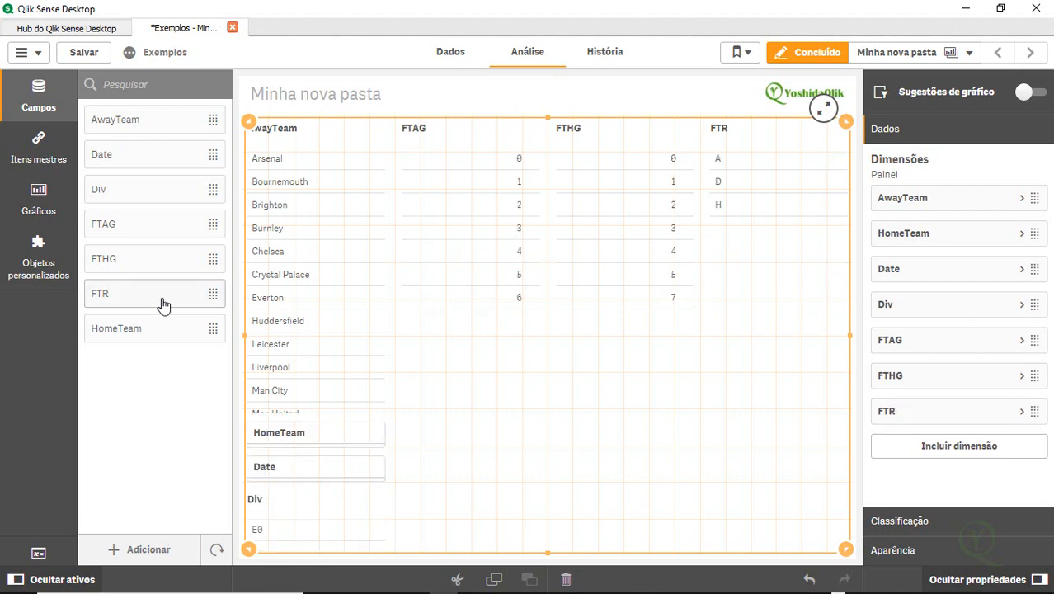
{"action": "left_click", "coordinate": [815, 52]}
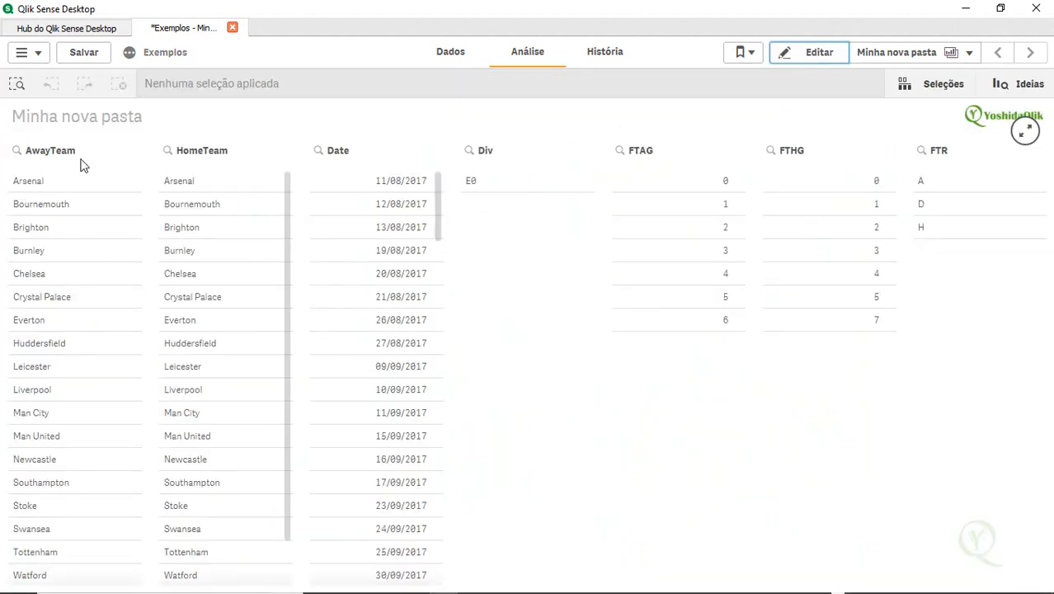
Reopen sheet editing and shrink the filter pane to a short strip along the sheet's top
{"action": "scroll", "coordinate": [100, 336], "scroll_direction": "down", "scroll_amount": 1}
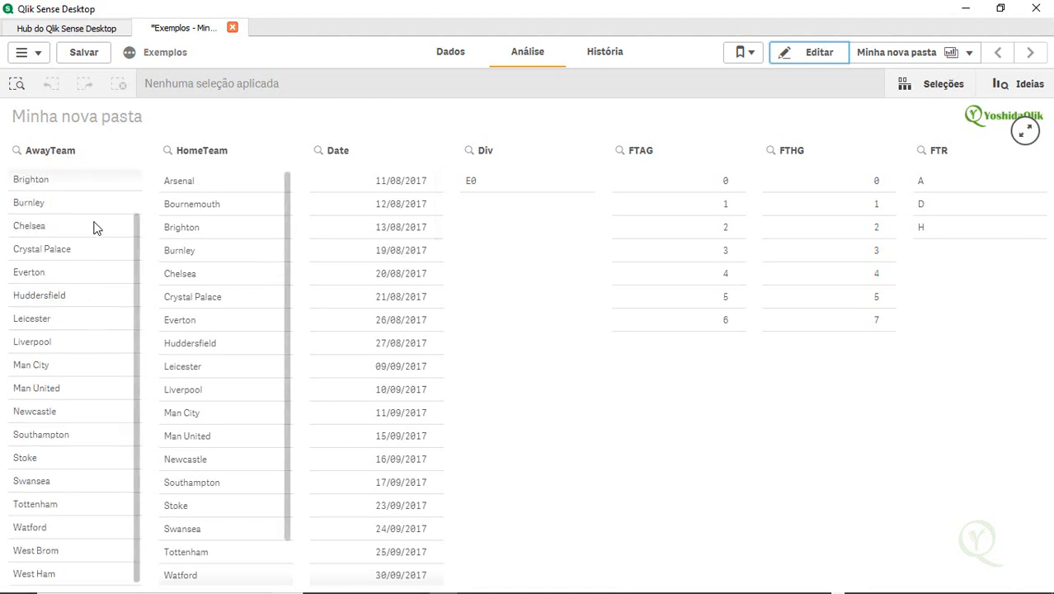
{"action": "scroll", "coordinate": [212, 335], "scroll_direction": "down", "scroll_amount": 1}
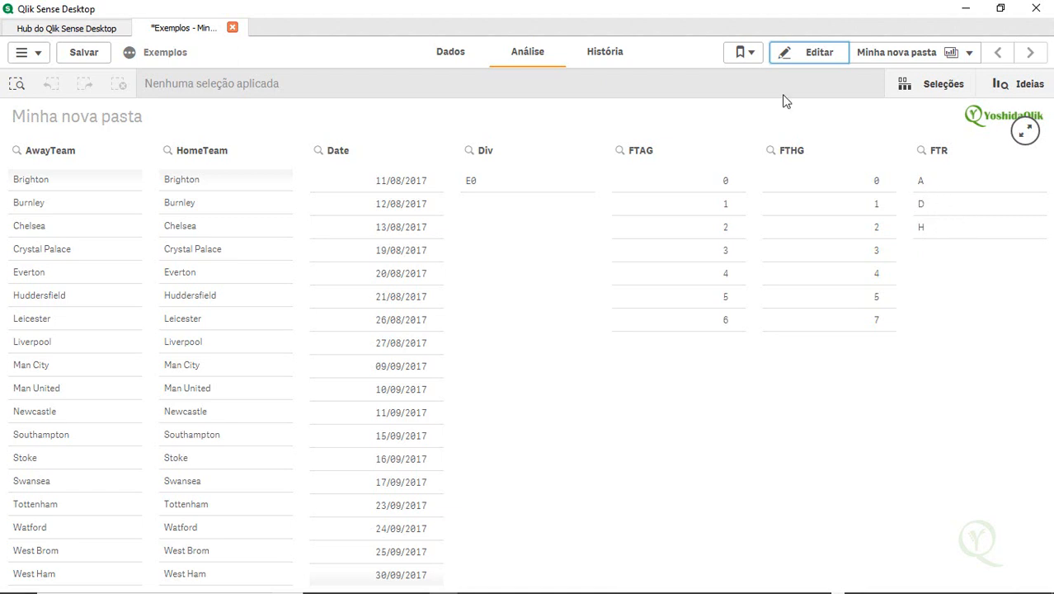
{"action": "left_click", "coordinate": [890, 53]}
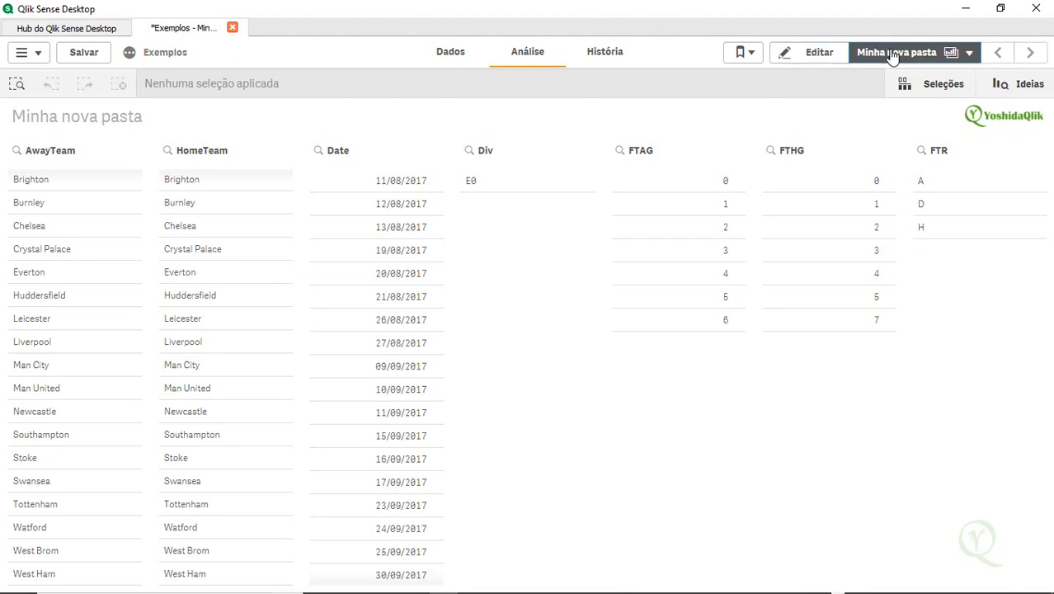
{"action": "left_click", "coordinate": [791, 59]}
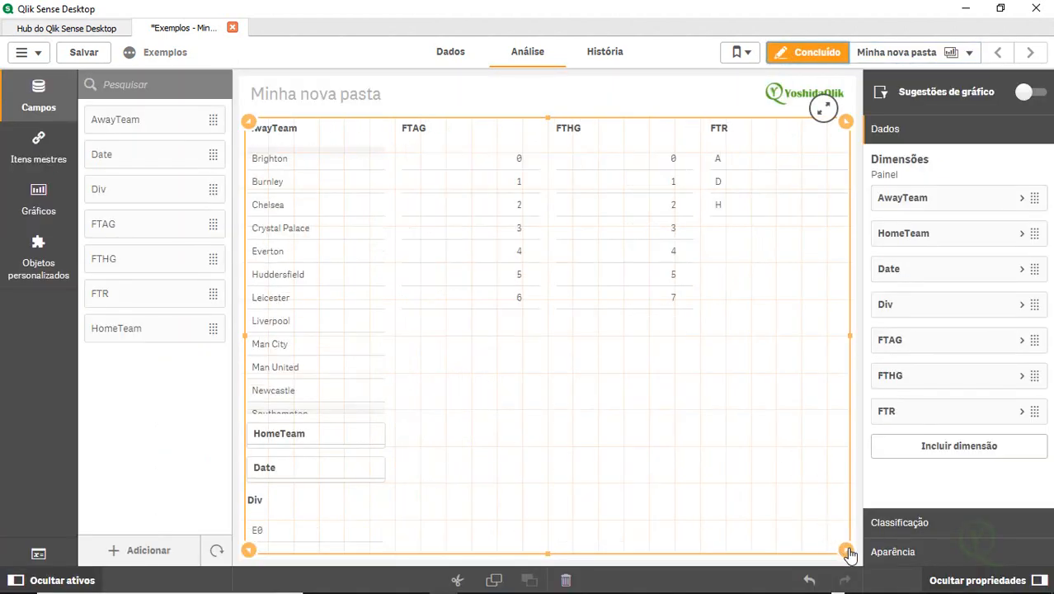
{"action": "left_click_drag", "start_coordinate": [847, 551], "coordinate": [871, 231]}
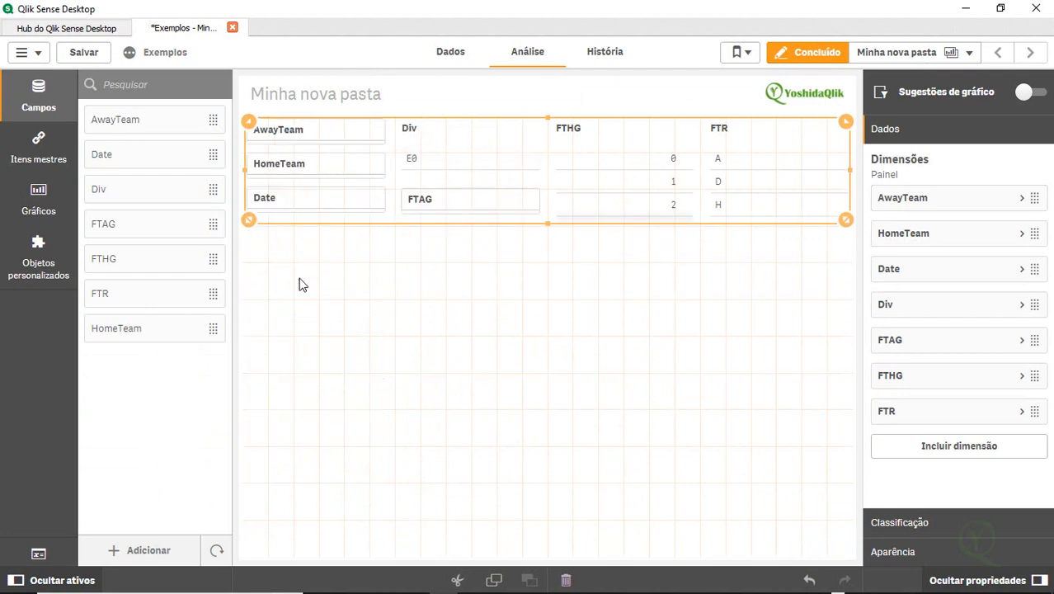
Add a table chart below the filter pane, about half the sheet width
{"action": "left_click", "coordinate": [137, 86]}
{"action": "type", "text": "ta"}
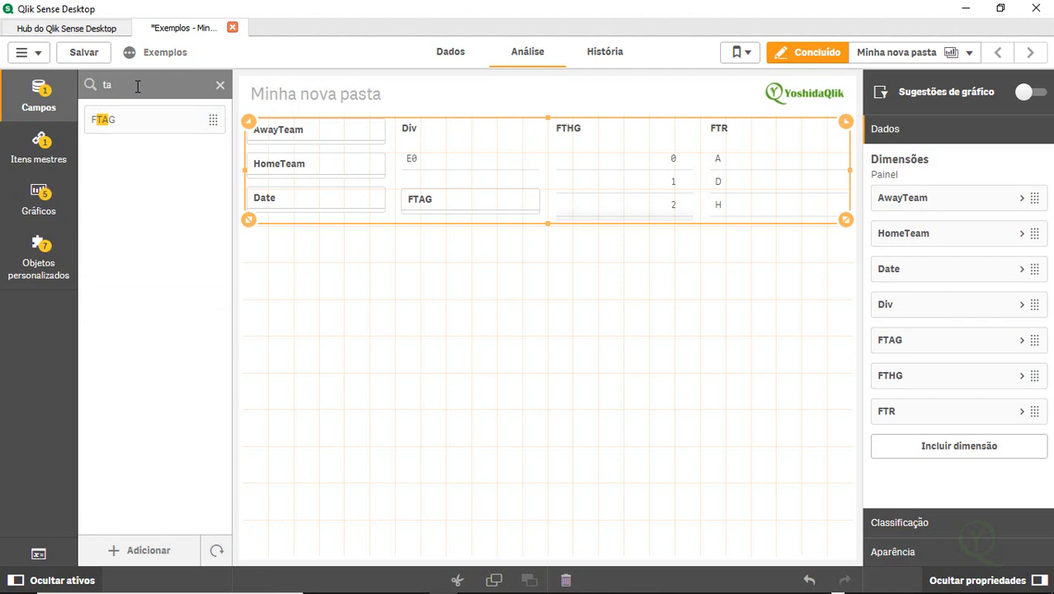
{"action": "key", "text": "BackSpace"}
{"action": "key", "text": "BackSpace"}
{"action": "left_click", "coordinate": [39, 202]}
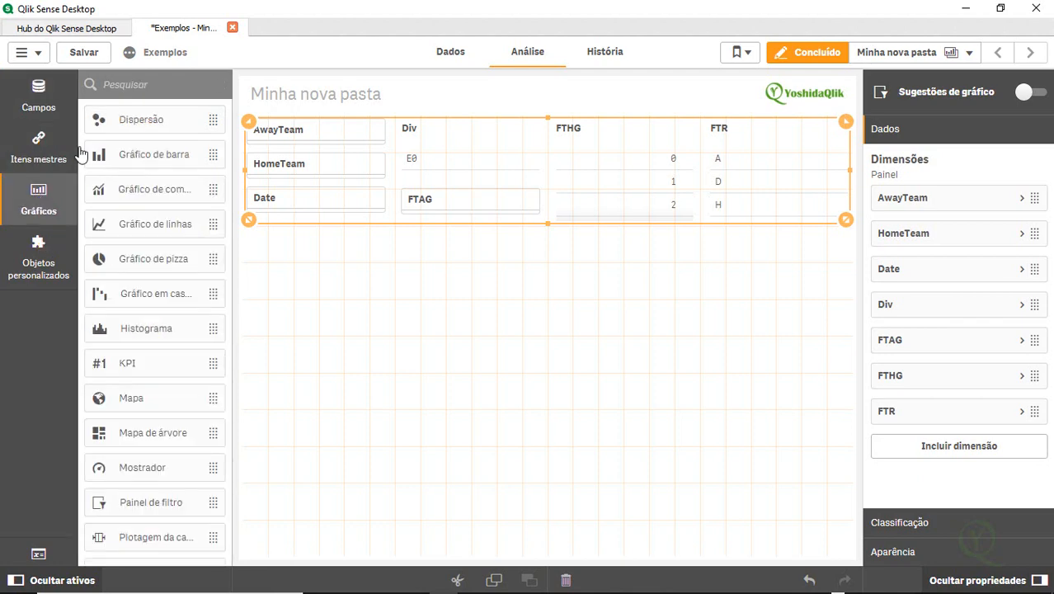
{"action": "type", "text": "tab"}
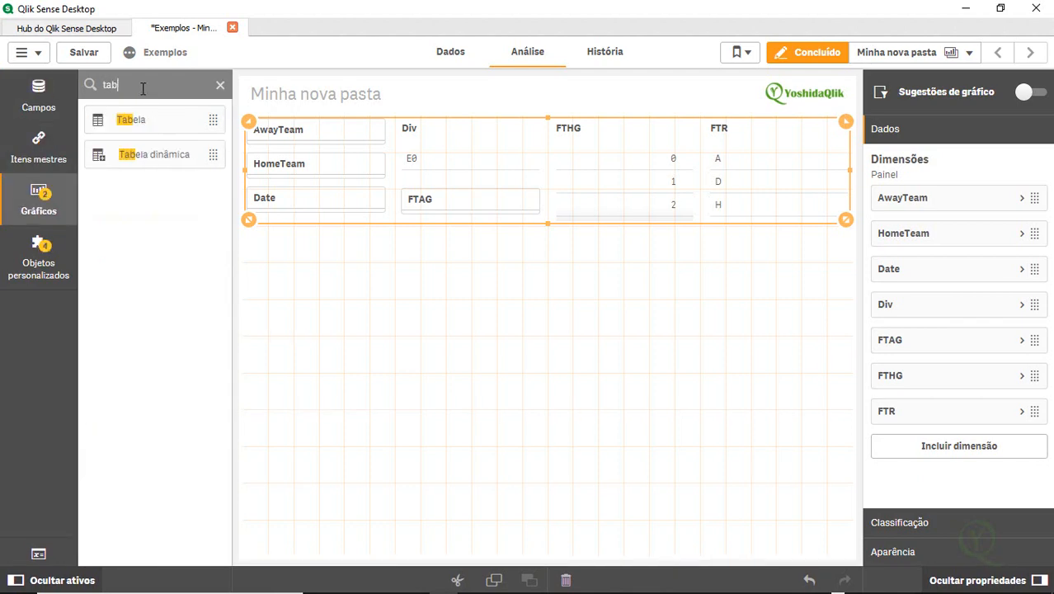
{"action": "left_click_drag", "start_coordinate": [127, 118], "coordinate": [295, 330]}
Add HomeTeam, AwayTeam and FTR as columns of the new table and finish editing the sheet
{"action": "left_click", "coordinate": [51, 98]}
{"action": "double_click", "coordinate": [150, 84]}
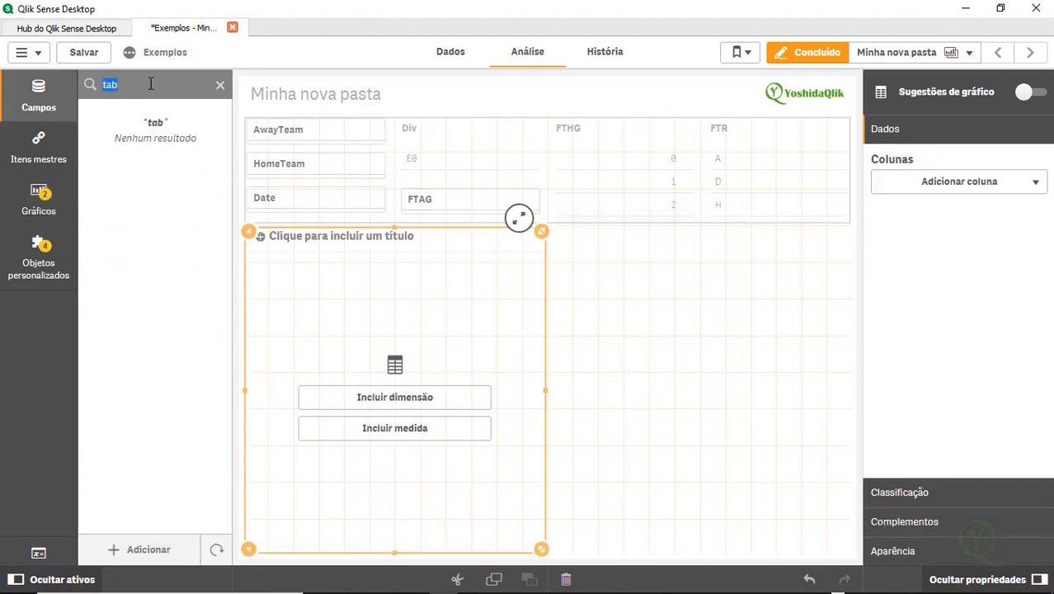
{"action": "left_click", "coordinate": [221, 85]}
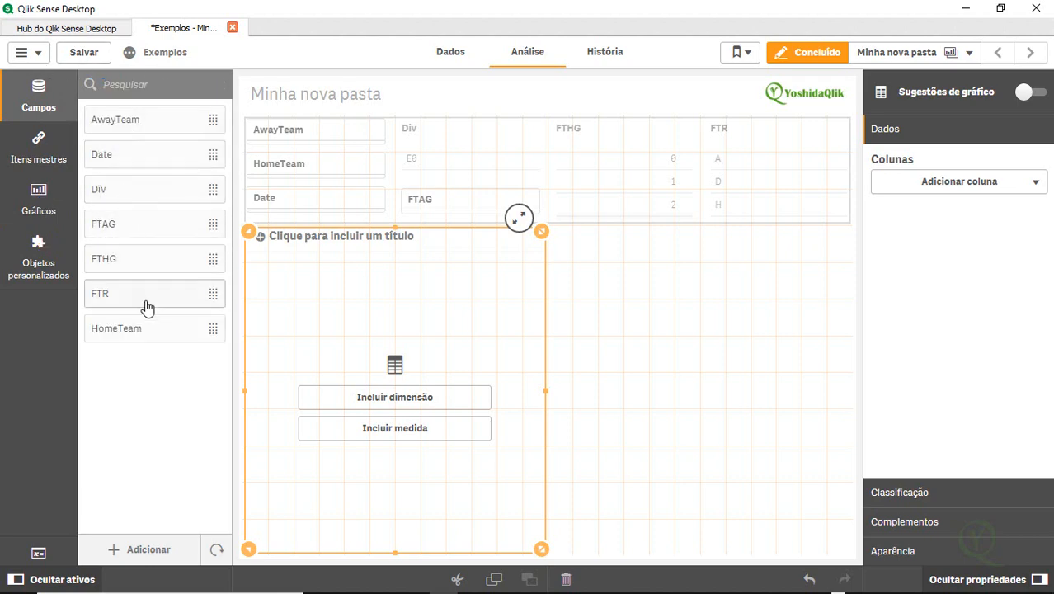
{"action": "double_click", "coordinate": [149, 331]}
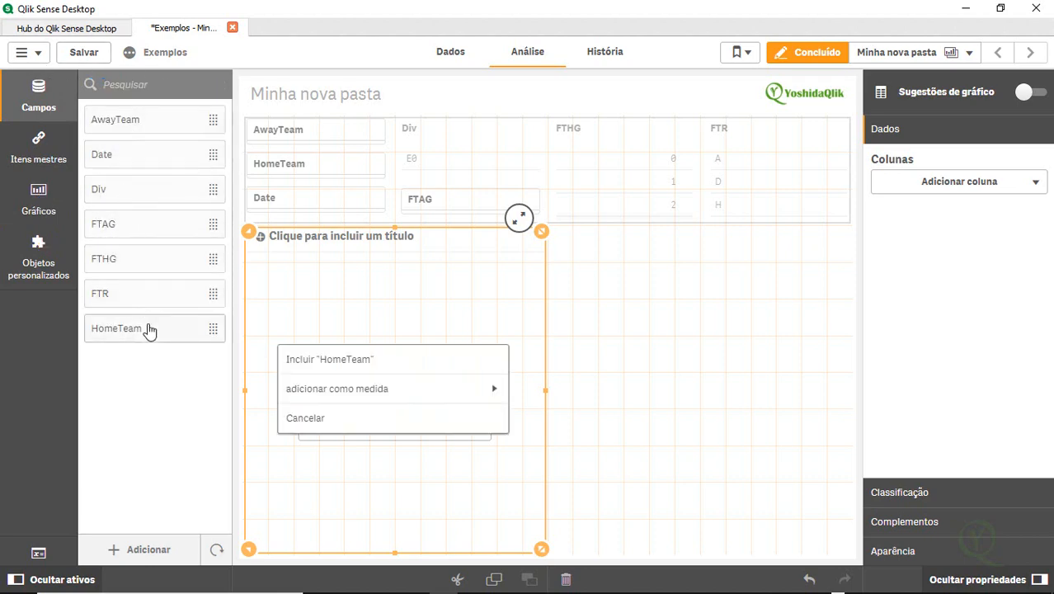
{"action": "left_click", "coordinate": [369, 355]}
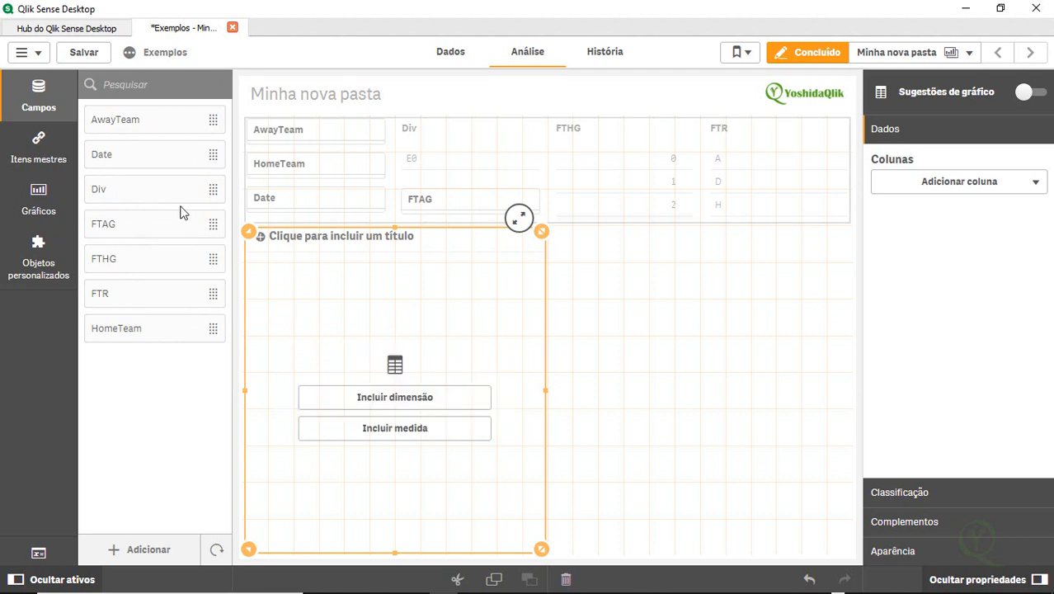
{"action": "double_click", "coordinate": [163, 123]}
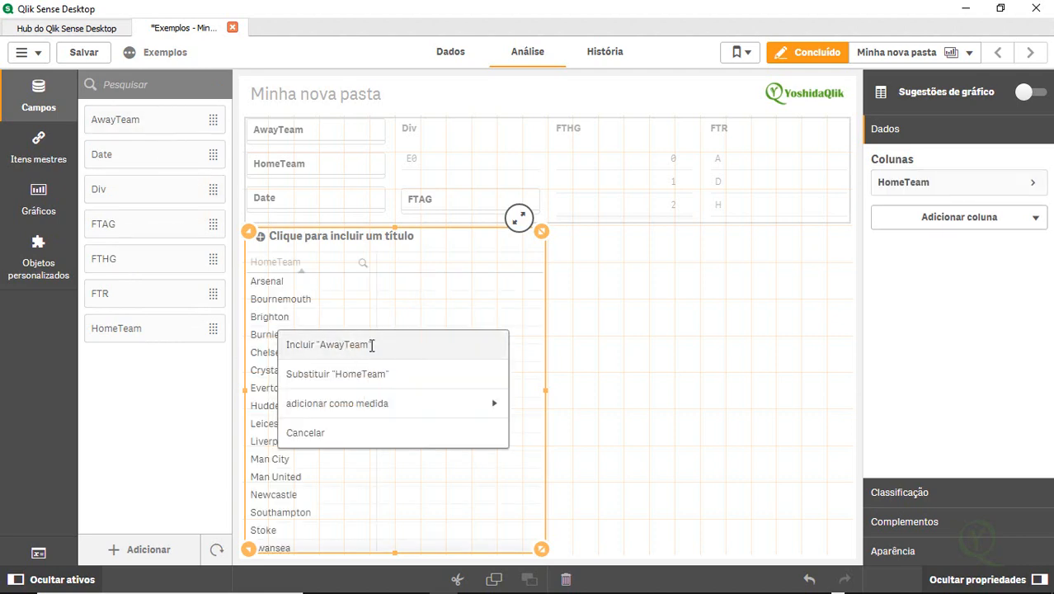
{"action": "left_click", "coordinate": [377, 346]}
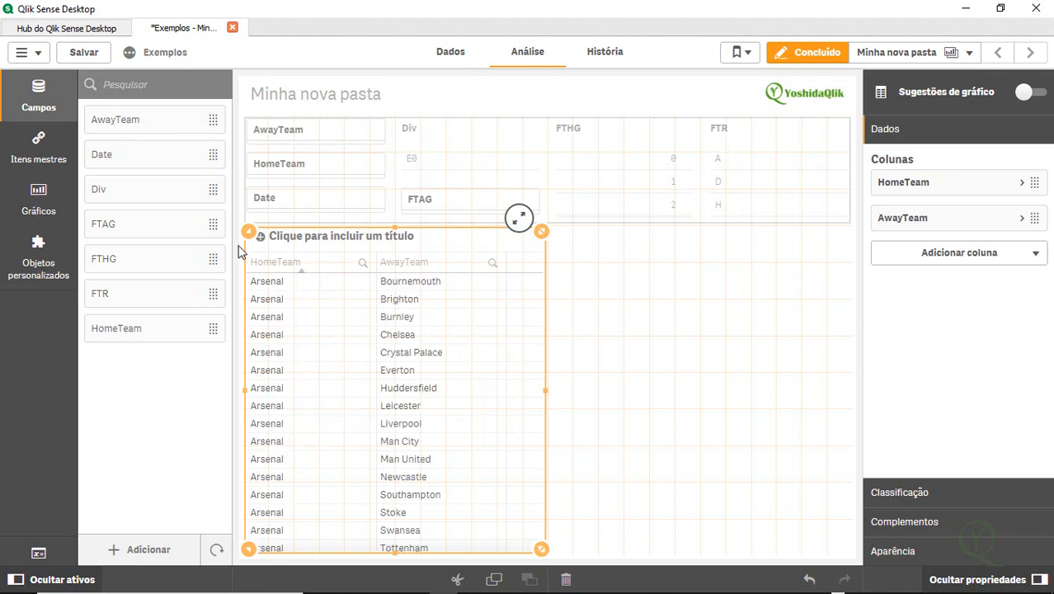
{"action": "left_click_drag", "start_coordinate": [128, 299], "coordinate": [389, 334]}
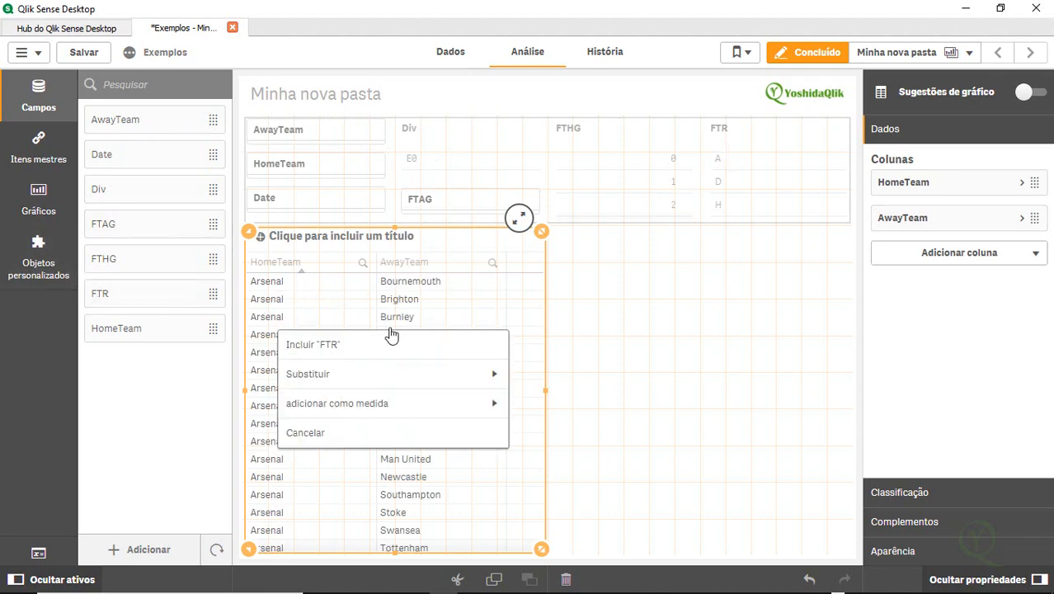
{"action": "left_click", "coordinate": [408, 358]}
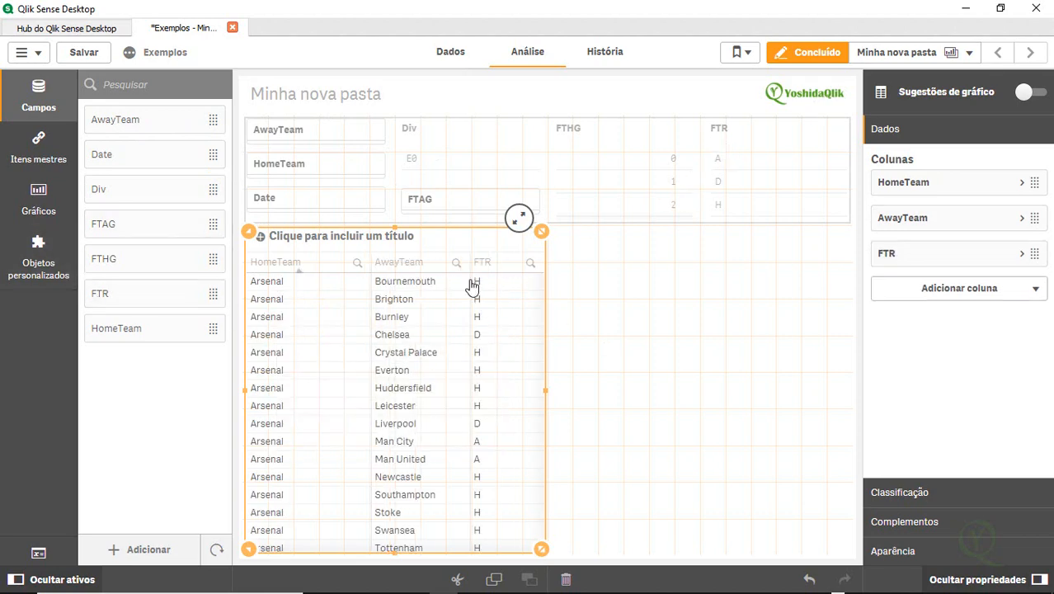
{"action": "left_click", "coordinate": [812, 53]}
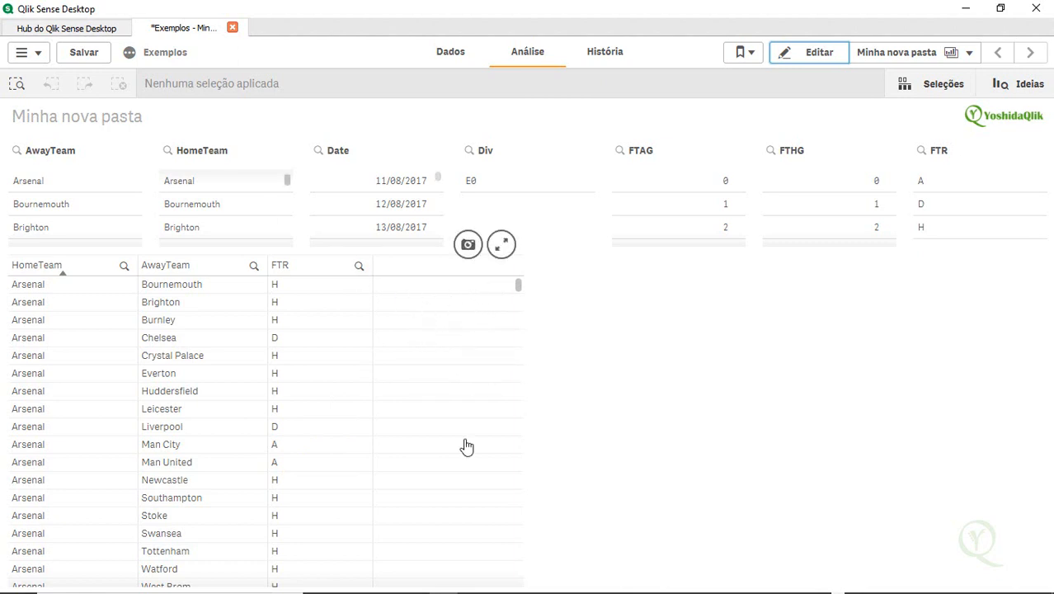
Save the app and add a new load script section named Apoio, starting with the table label Pontos:
{"action": "key", "text": "ctrl+s"}
{"action": "left_click", "coordinate": [454, 58]}
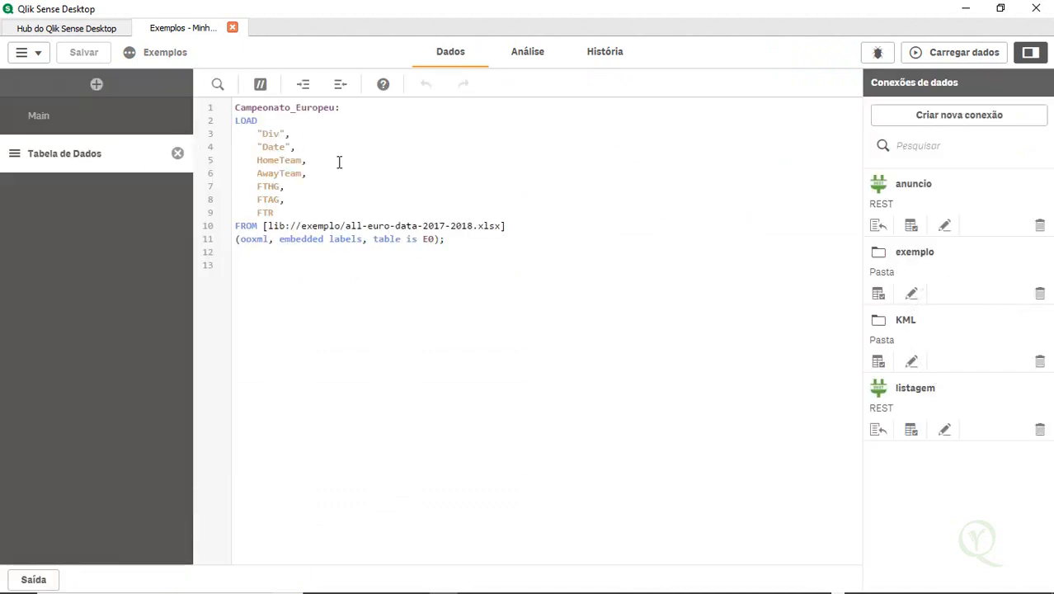
{"action": "left_click", "coordinate": [96, 85]}
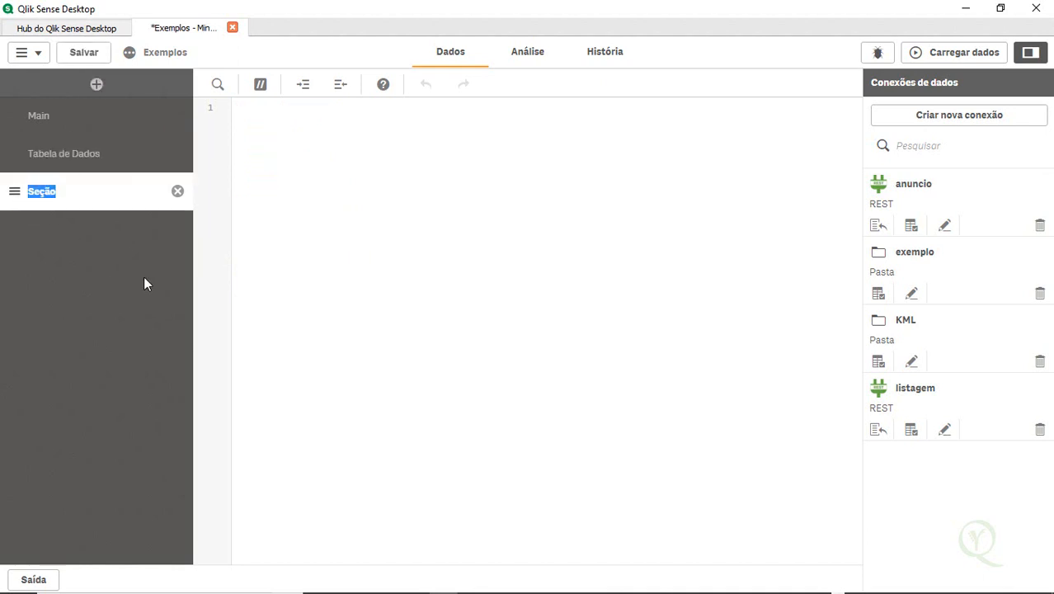
{"action": "type", "text": "Apoio"}
{"action": "key", "text": "Return"}
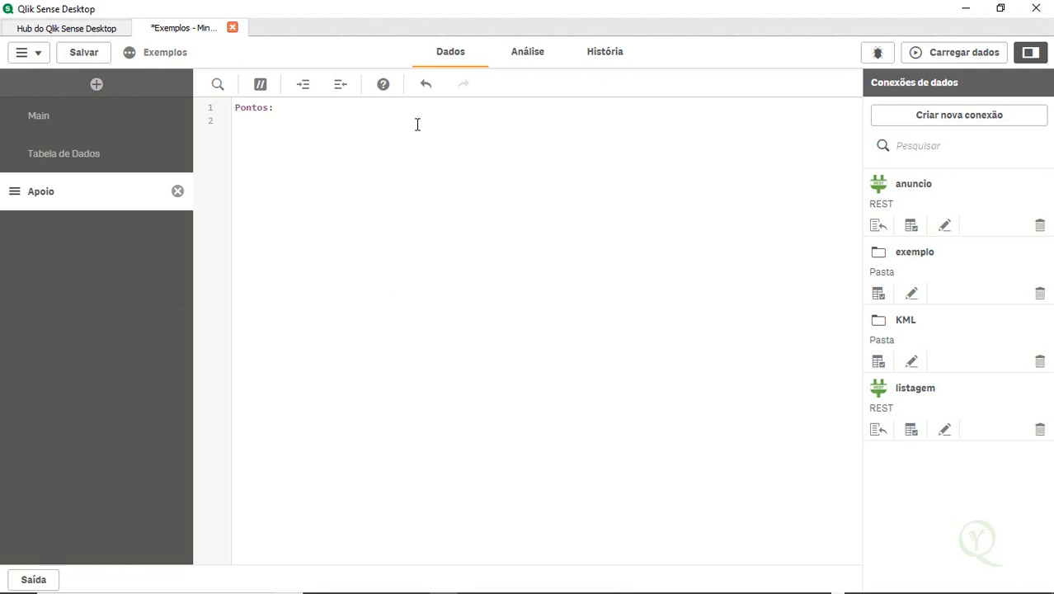
Review the sheet and the FTR field in the Tabela de Dados script section, then return to Apoio
{"action": "left_click", "coordinate": [528, 60]}
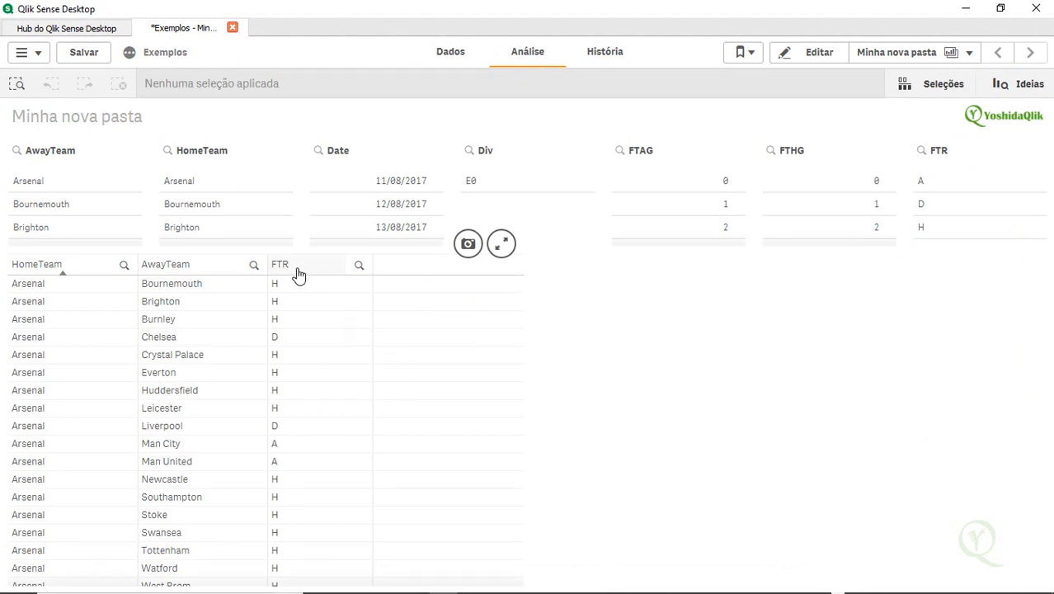
{"action": "left_click", "coordinate": [458, 65]}
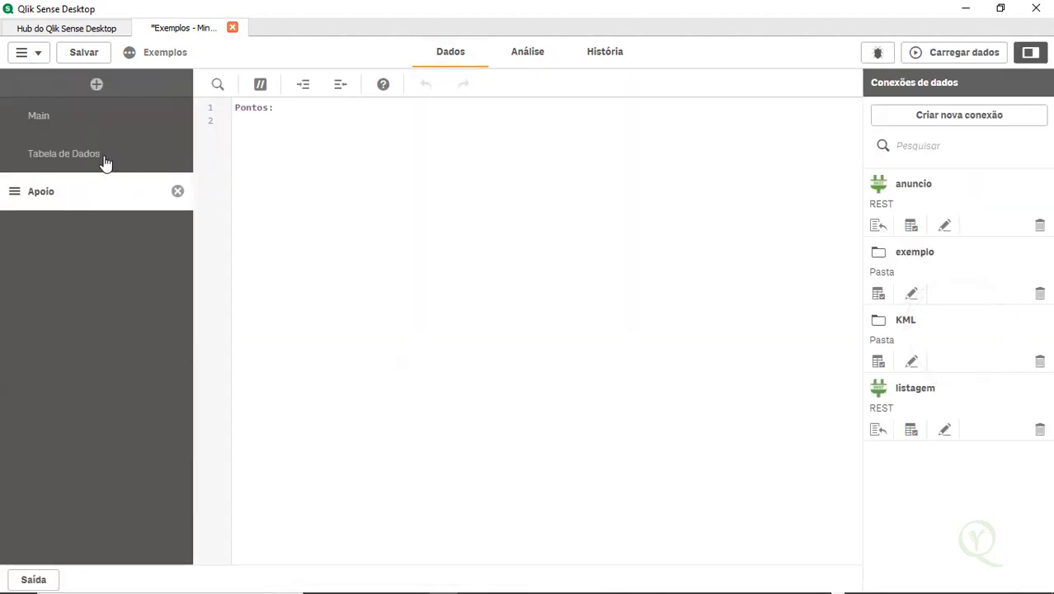
{"action": "left_click", "coordinate": [105, 163]}
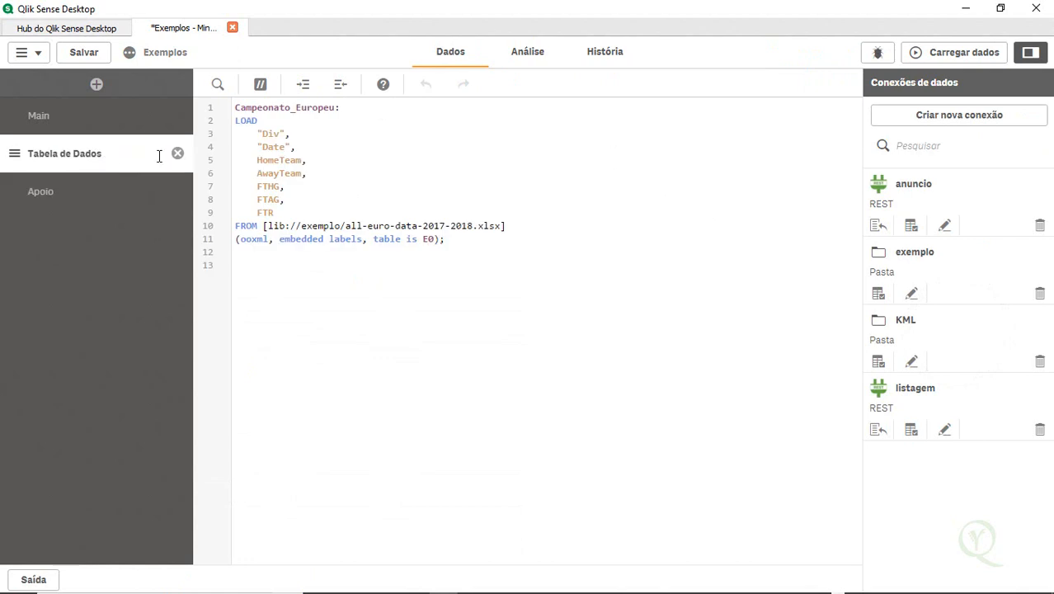
{"action": "double_click", "coordinate": [265, 213]}
{"action": "left_click", "coordinate": [97, 200]}
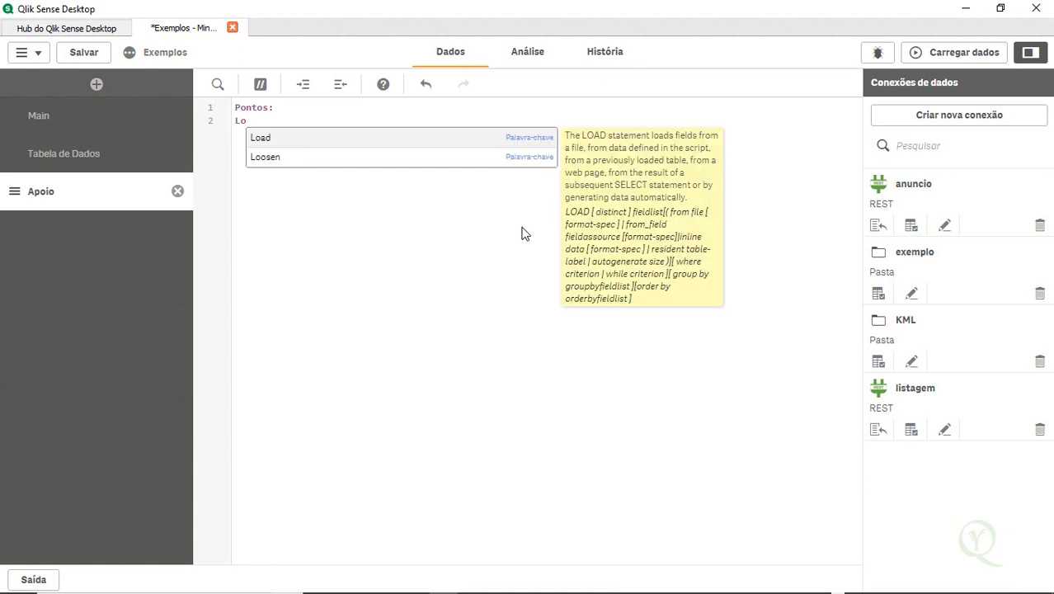
Write an inline load with fields FTR and Pontos and rows H,3, D,2 and A,-1
{"action": "type", "text": "ad "}
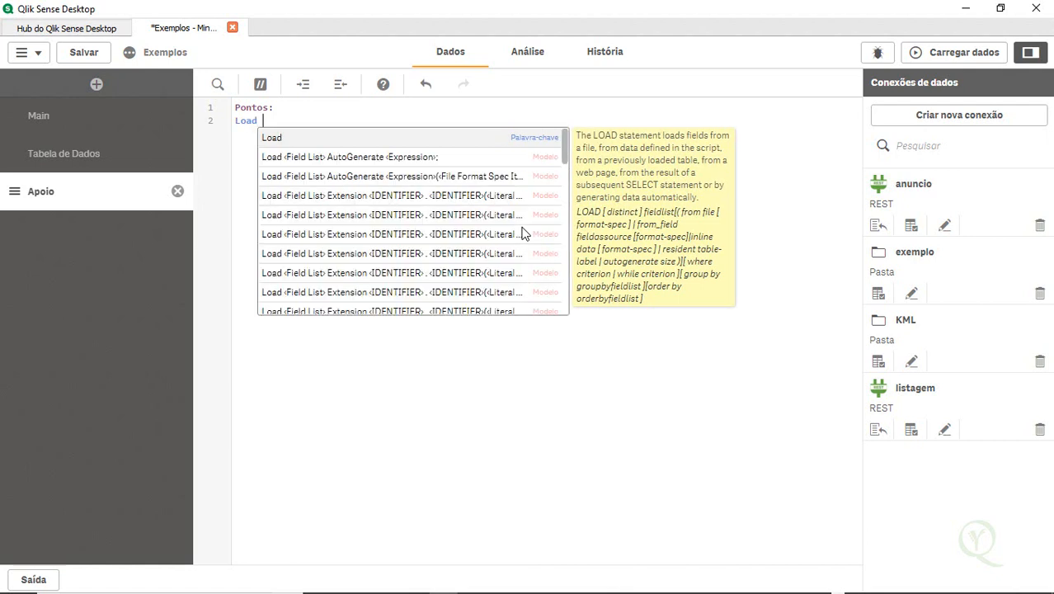
{"action": "type", "text": "*"}
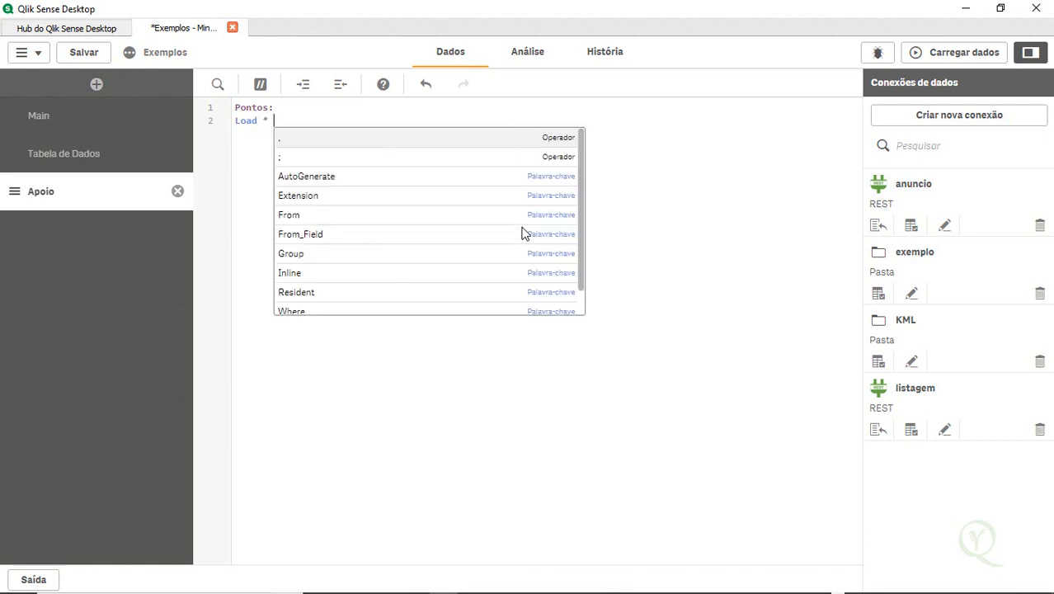
{"action": "type", "text": " Inline"}
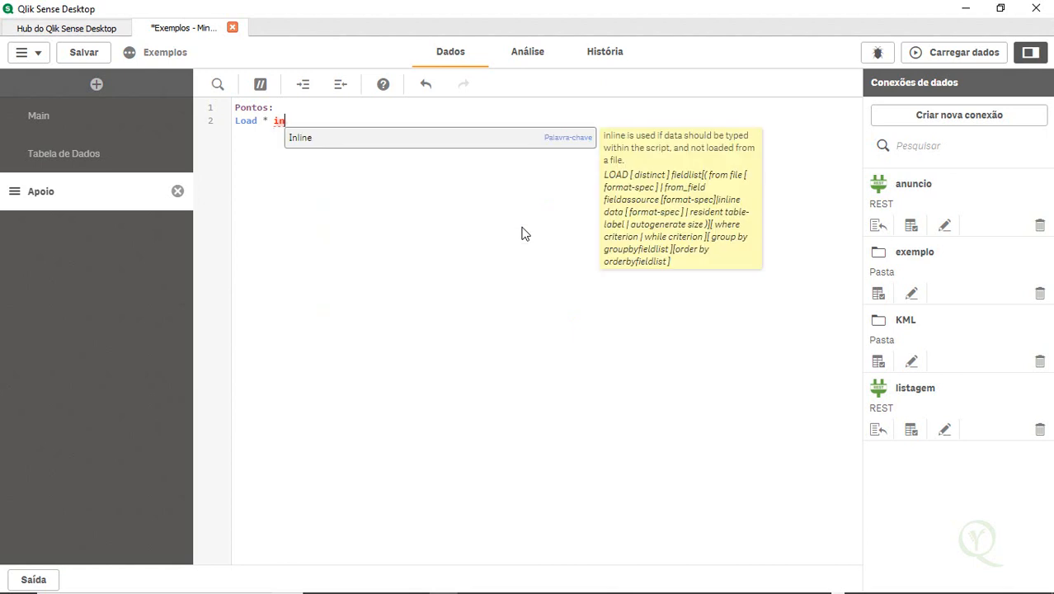
{"action": "key", "text": "Down"}
{"action": "key", "text": "Return"}
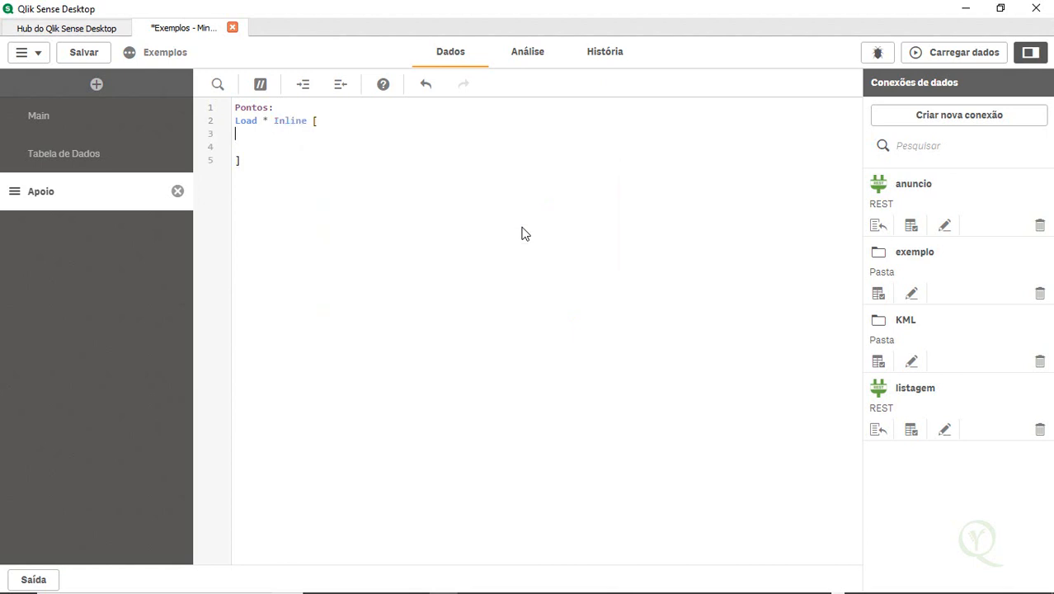
{"action": "type", "text": "FTR,Pontos"}
{"action": "key", "text": "Return"}
{"action": "type", "text": "H,3"}
{"action": "key", "text": "Return"}
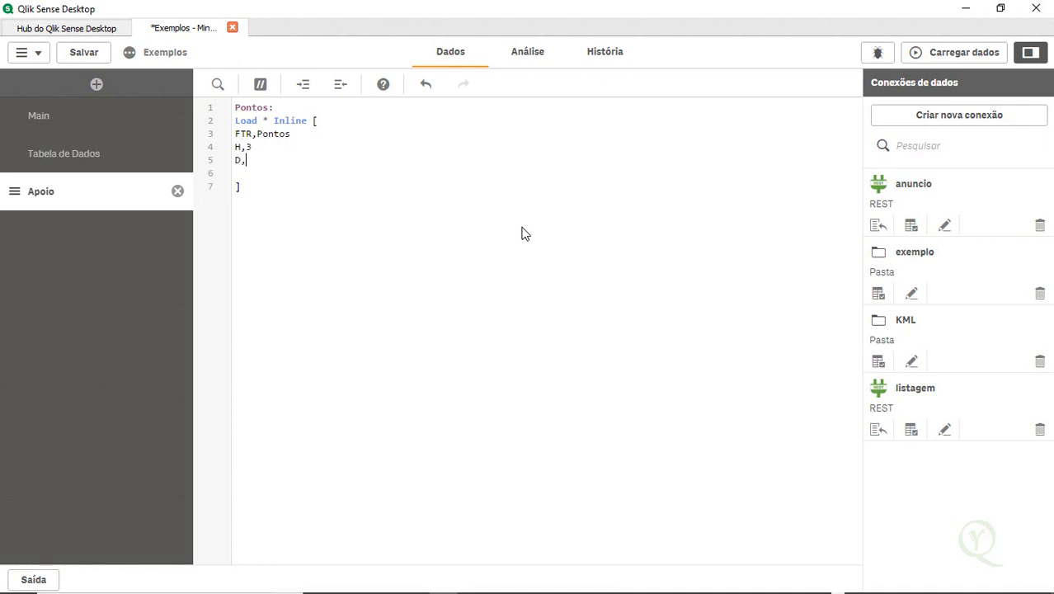
{"action": "type", "text": "D,2"}
{"action": "key", "text": "Return"}
{"action": "key", "text": "Delete"}
Reload the data, close the progress dialog and return to the analysis sheet
{"action": "left_click", "coordinate": [961, 59]}
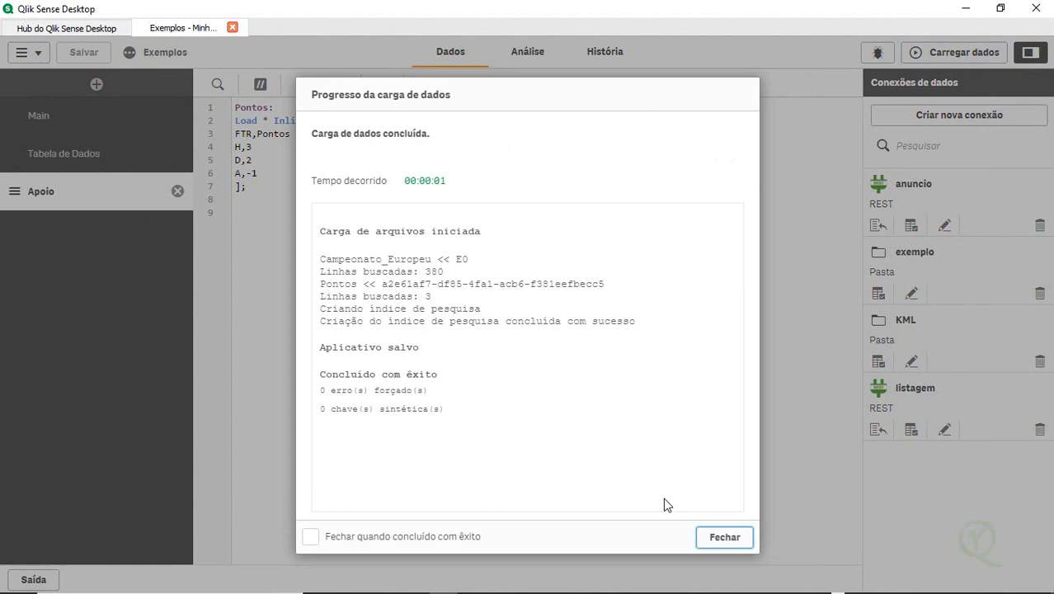
{"action": "left_click", "coordinate": [716, 537]}
{"action": "left_click", "coordinate": [528, 57]}
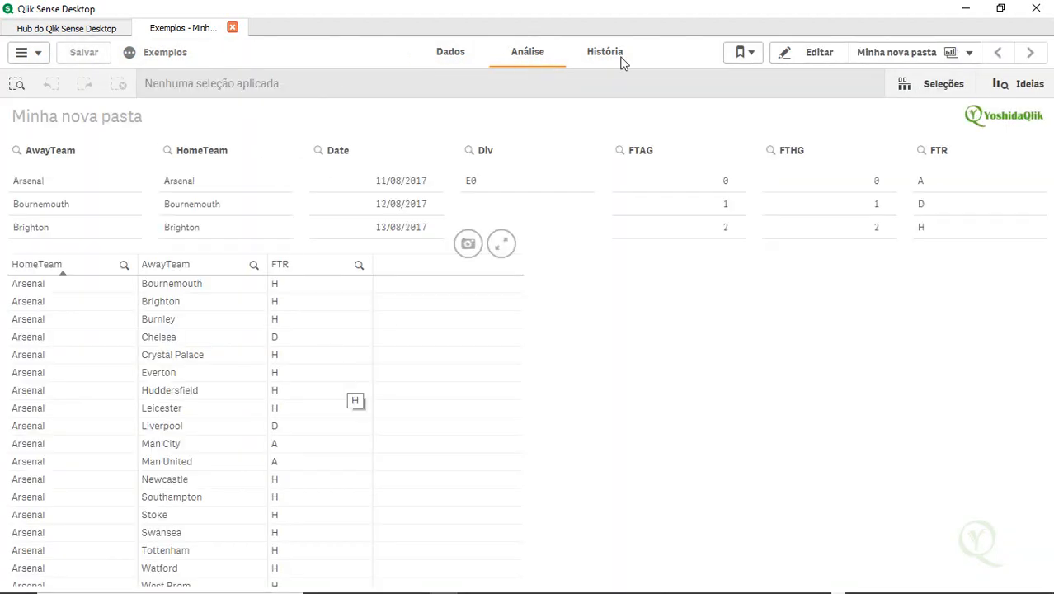
Widen the table and add Pontos as a fourth column, then finish editing
{"action": "left_click", "coordinate": [802, 58]}
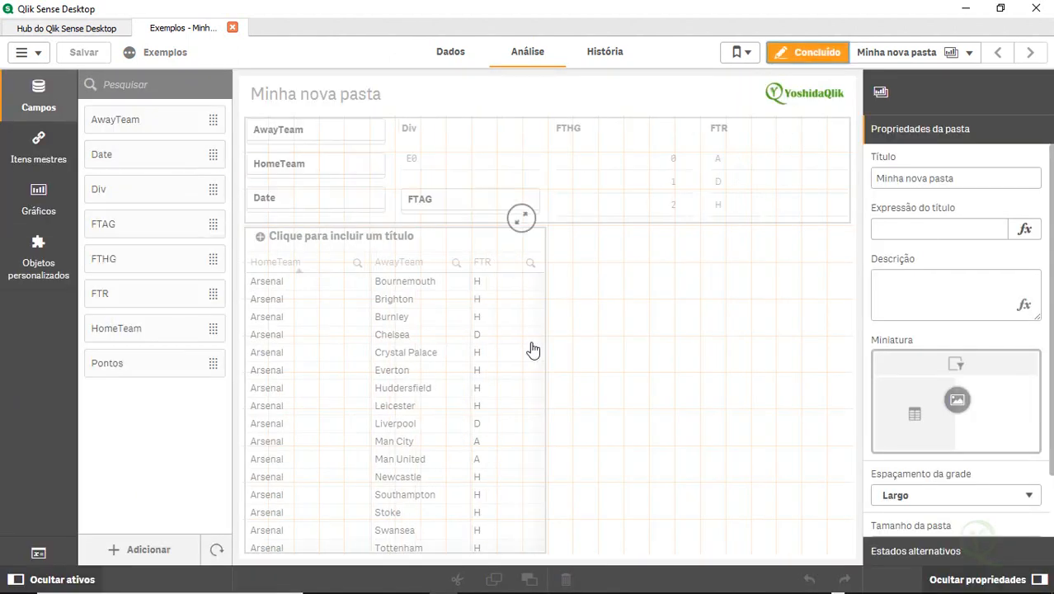
{"action": "left_click", "coordinate": [531, 342]}
{"action": "left_click_drag", "start_coordinate": [546, 237], "coordinate": [692, 269]}
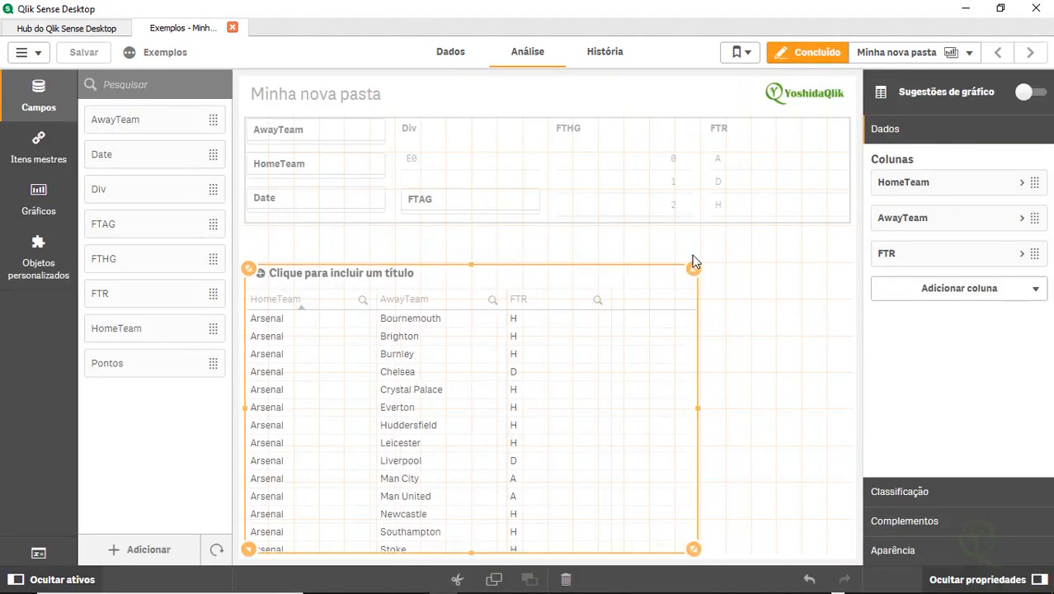
{"action": "left_click_drag", "start_coordinate": [156, 364], "coordinate": [494, 385]}
{"action": "left_click", "coordinate": [514, 372]}
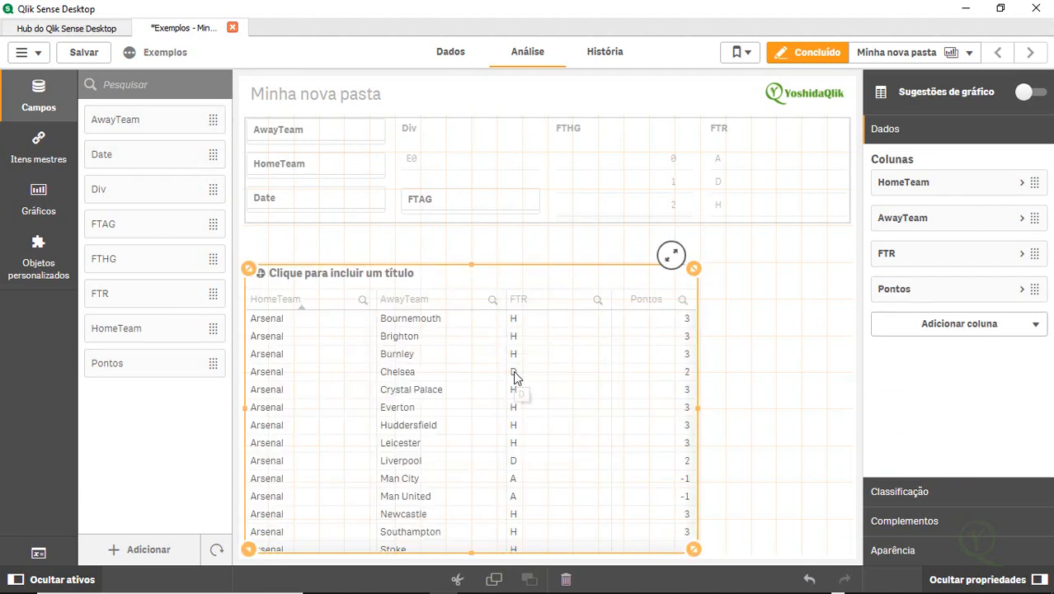
{"action": "left_click", "coordinate": [810, 53]}
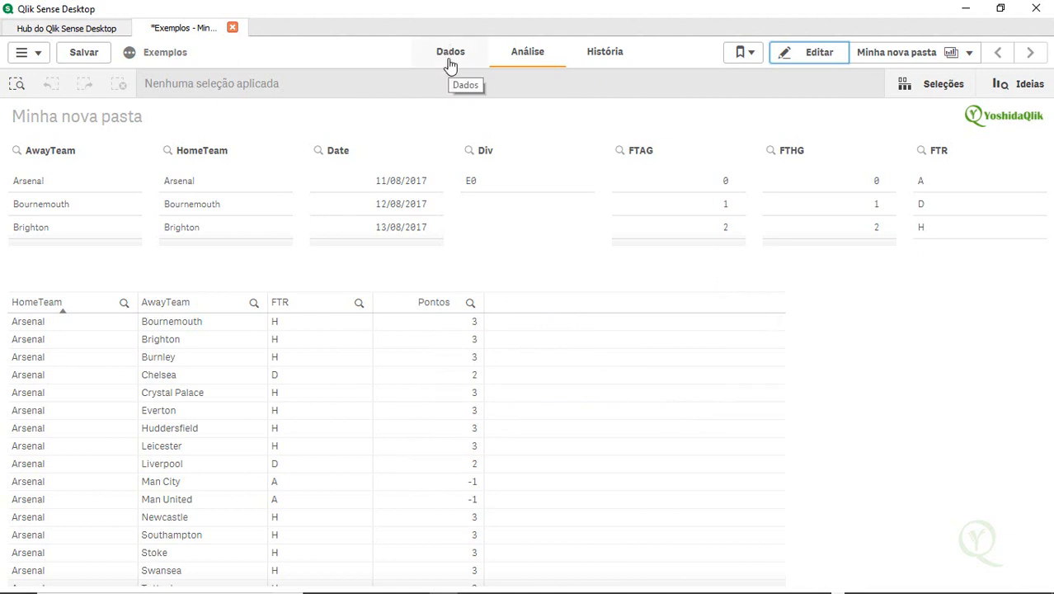
Open the data model viewer and preview the Pontos and Campeonato_Europeu tables and their link on FTR
{"action": "left_click", "coordinate": [33, 52]}
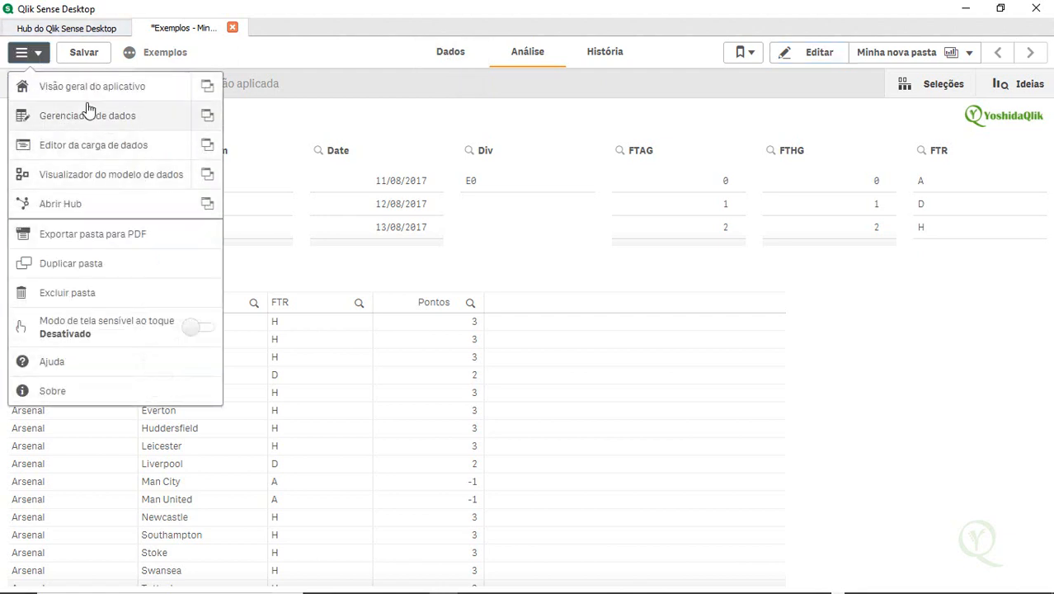
{"action": "left_click", "coordinate": [142, 176]}
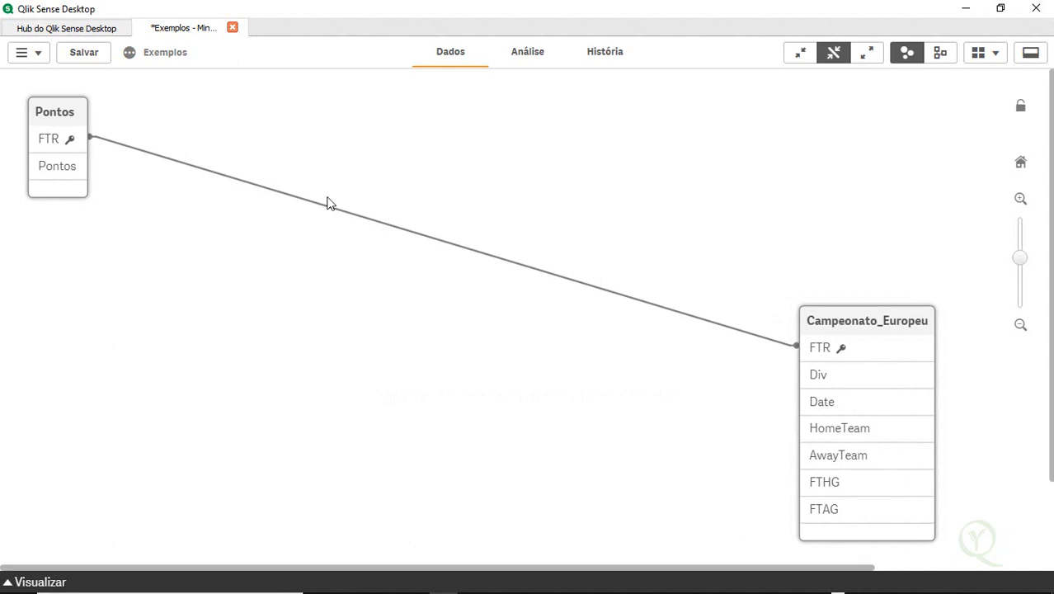
{"action": "left_click_drag", "start_coordinate": [886, 317], "coordinate": [596, 203]}
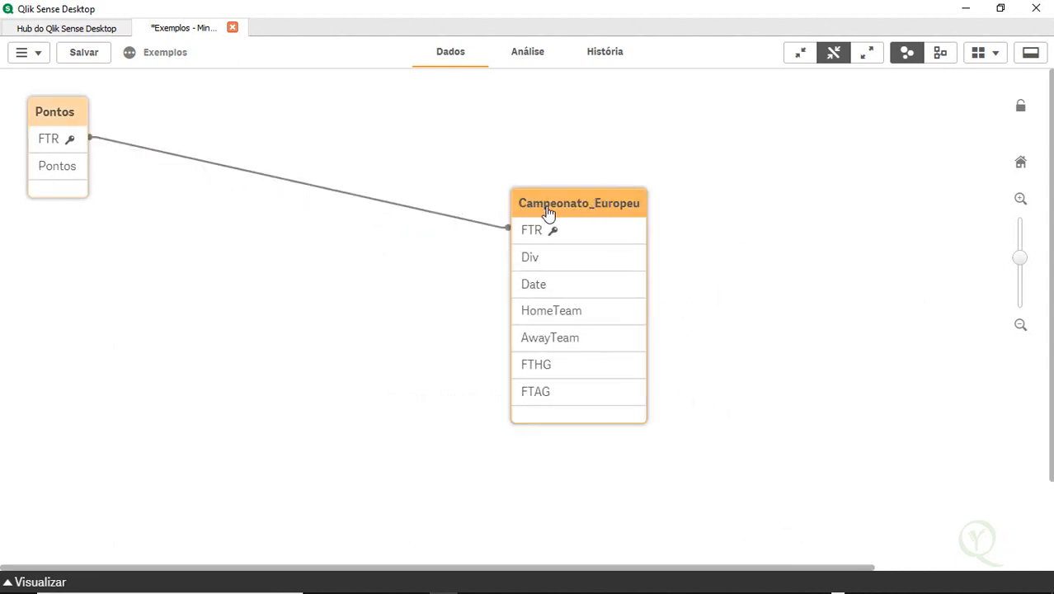
{"action": "left_click", "coordinate": [66, 581]}
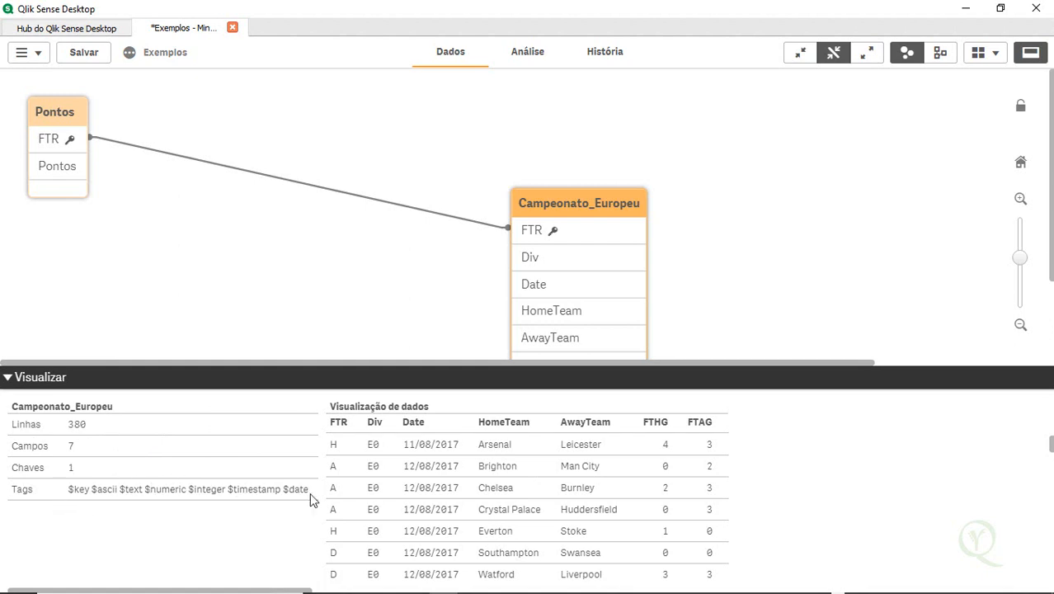
{"action": "left_click", "coordinate": [282, 281]}
{"action": "left_click", "coordinate": [46, 118]}
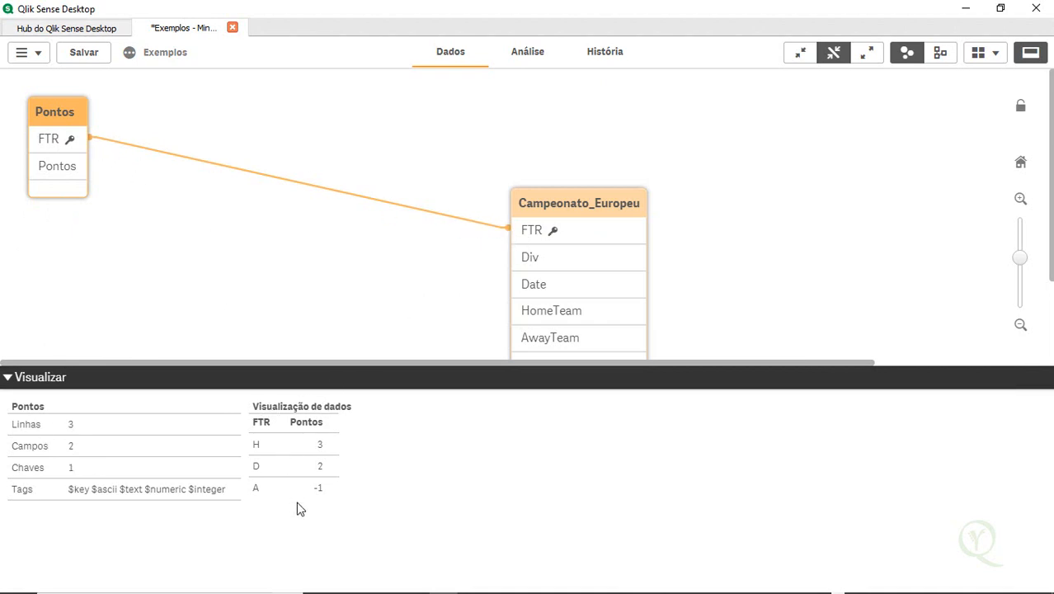
{"action": "left_click", "coordinate": [561, 209]}
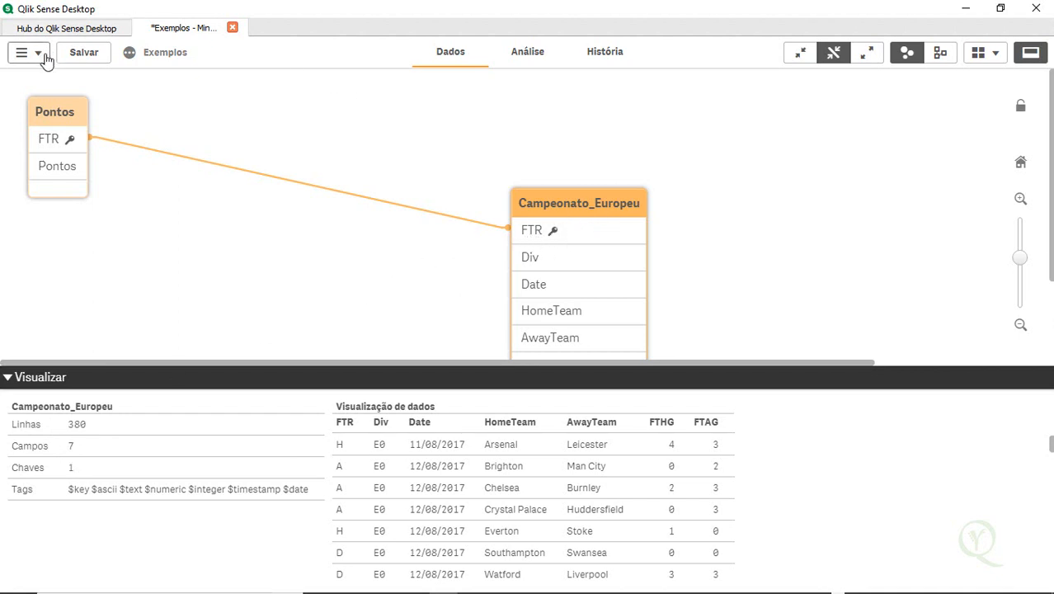
Save the app and open the data load editor
{"action": "left_click", "coordinate": [85, 53]}
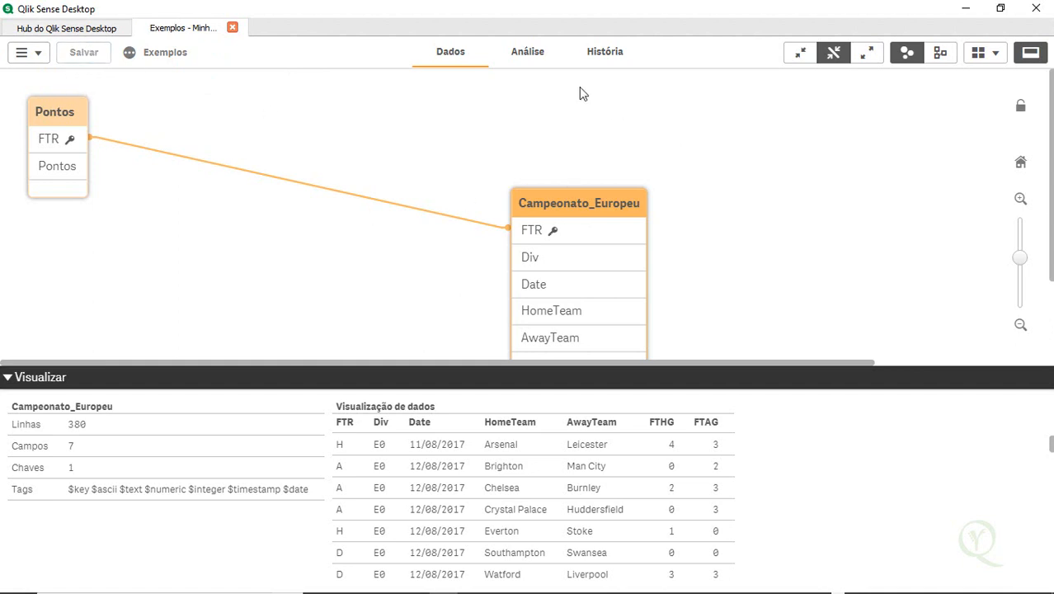
{"action": "left_click", "coordinate": [27, 51]}
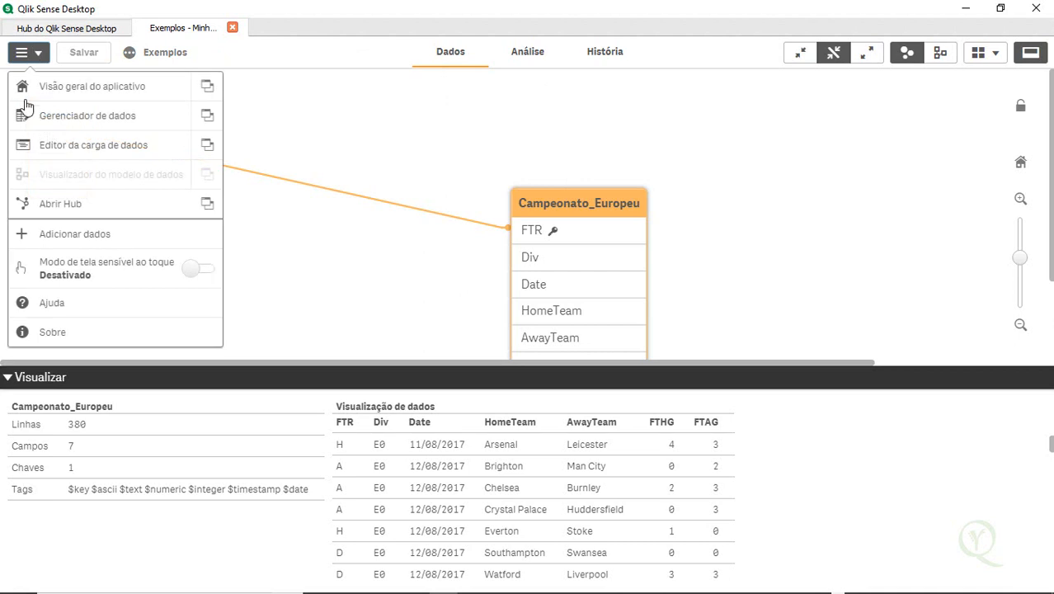
{"action": "left_click", "coordinate": [105, 154]}
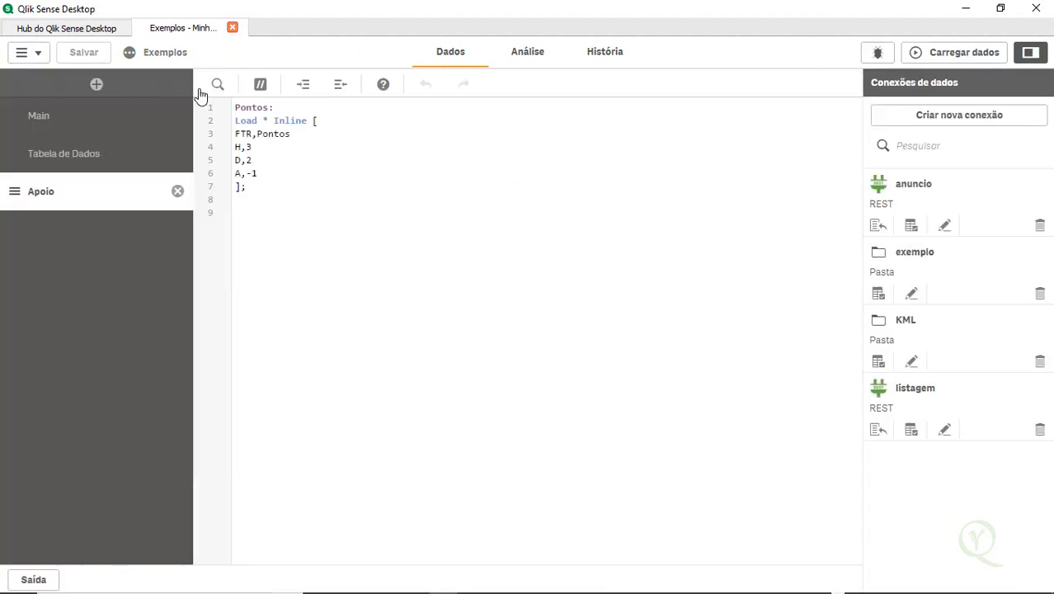
In the Tabela de Dados section, add a field filename() as Tabela_de_Dados after FTR in the Campeonato_Europeu load
{"action": "left_click", "coordinate": [91, 151]}
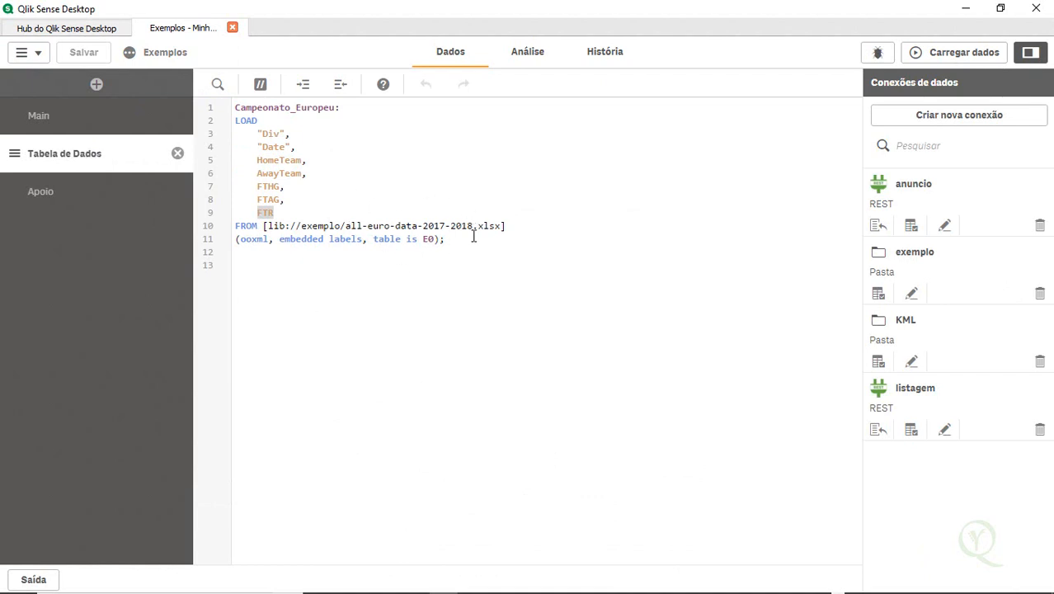
{"action": "left_click", "coordinate": [295, 212]}
{"action": "type", "text": ","}
{"action": "key", "text": "Return"}
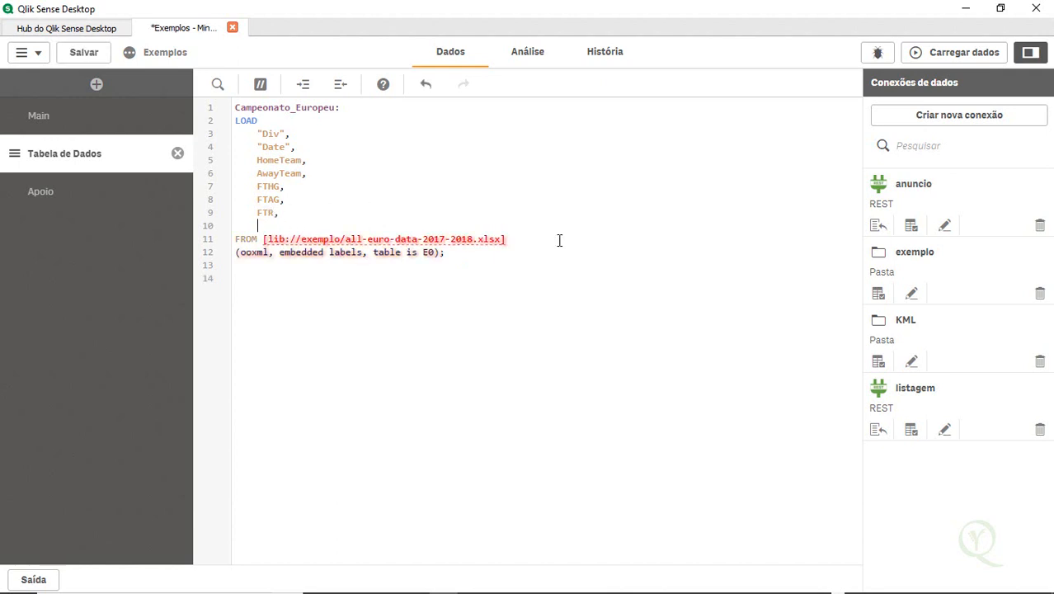
{"action": "type", "text": "fili"}
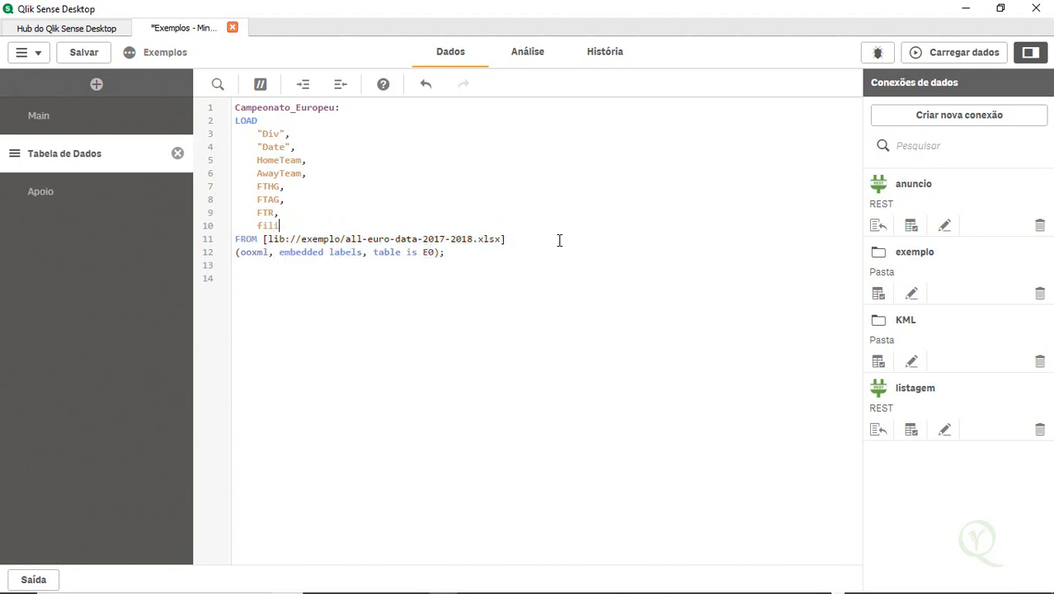
{"action": "type", "text": "ename("}
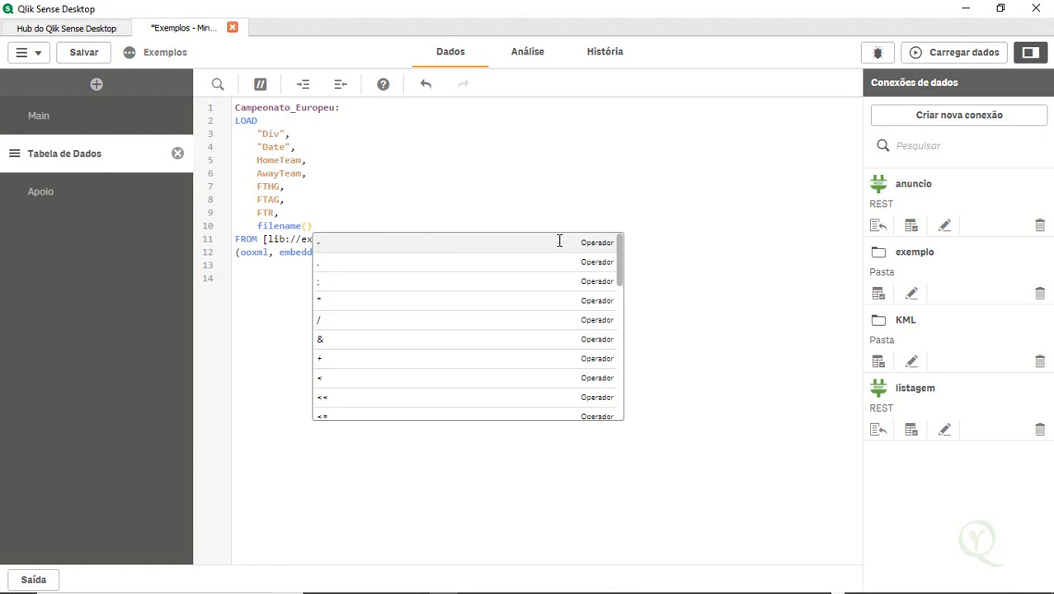
{"action": "type", "text": " as"}
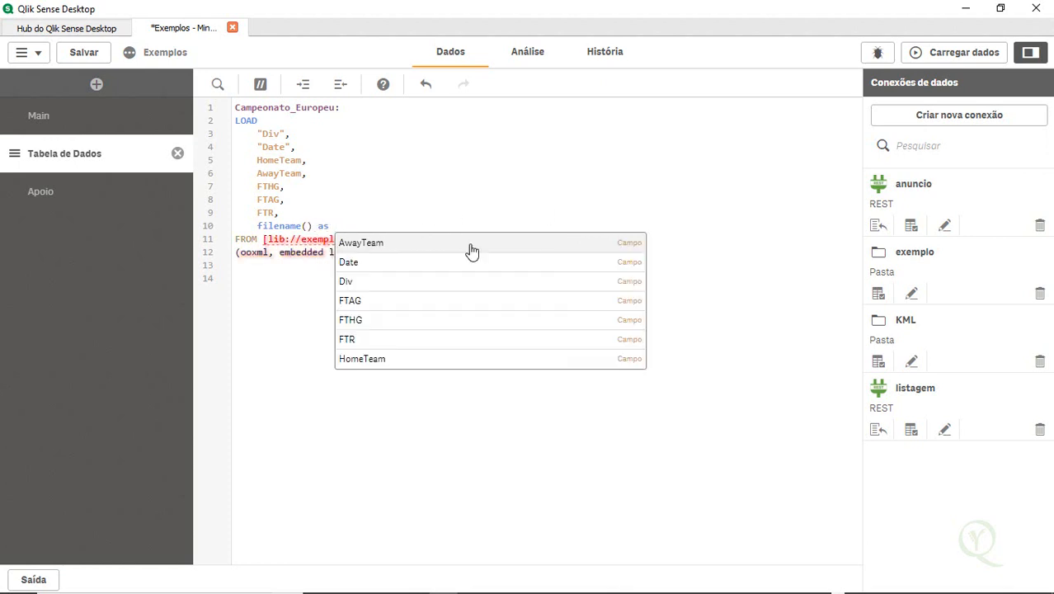
{"action": "key", "text": "Down"}
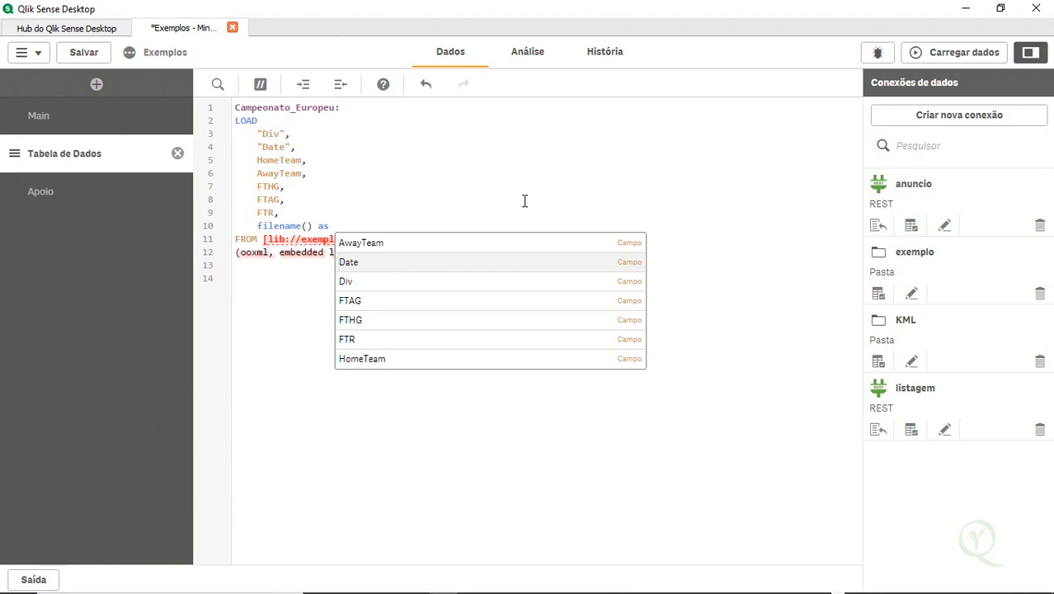
{"action": "type", "text": "Tabela"}
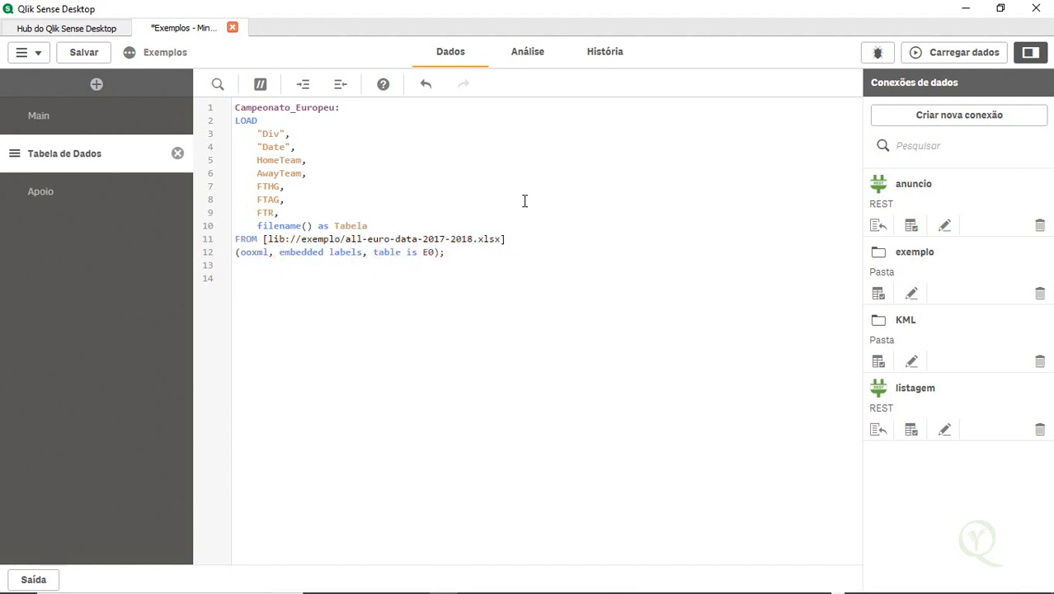
{"action": "type", "text": "_de_Dados"}
{"action": "left_click_drag", "start_coordinate": [318, 225], "coordinate": [336, 225]}
{"action": "left_click", "coordinate": [366, 225]}
Alias the FTR field as FTC in the Campeonato_Europeu load, then reload the data and close the progress dialog
{"action": "left_click", "coordinate": [270, 212]}
{"action": "type", "text": "AS"}
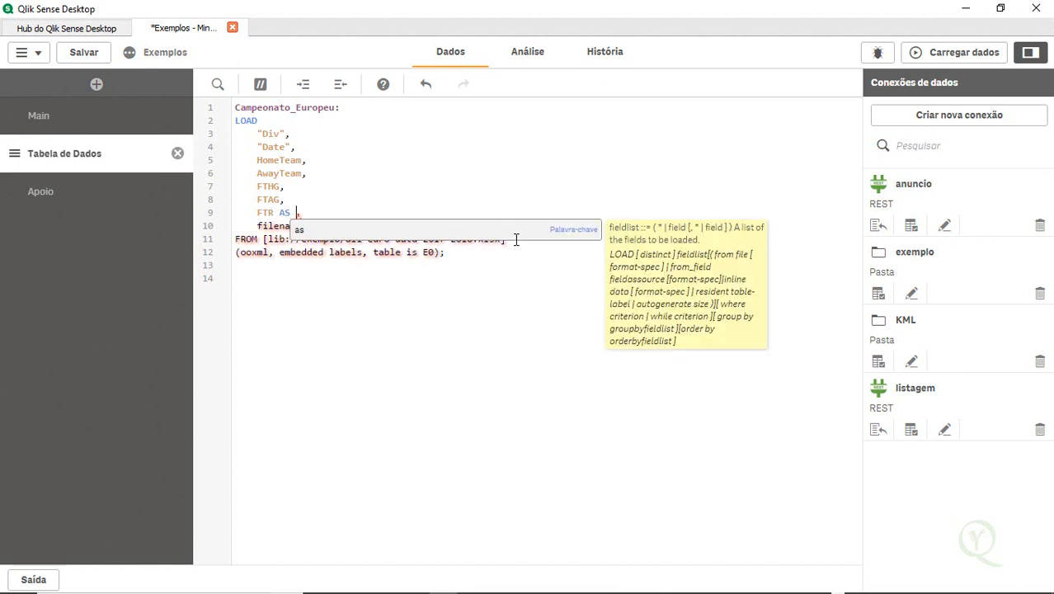
{"action": "type", "text": " FTC"}
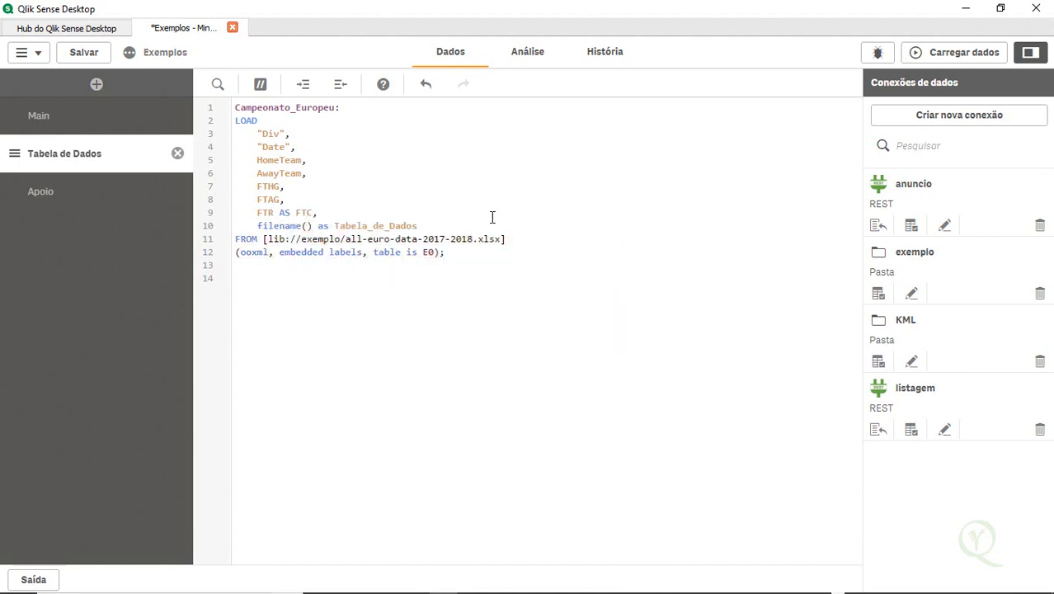
{"action": "left_click", "coordinate": [918, 52]}
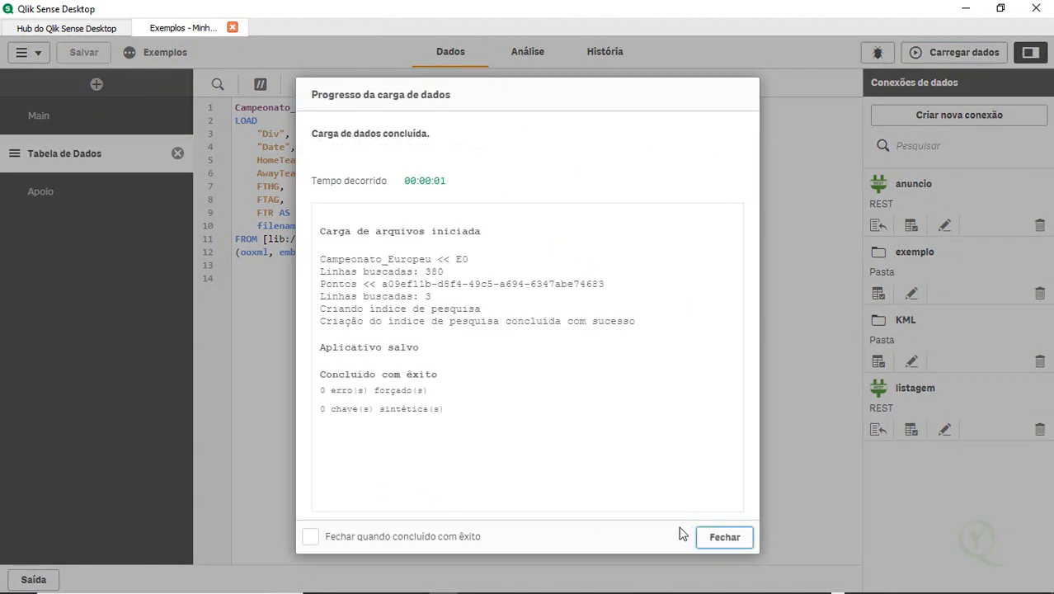
{"action": "left_click", "coordinate": [724, 537]}
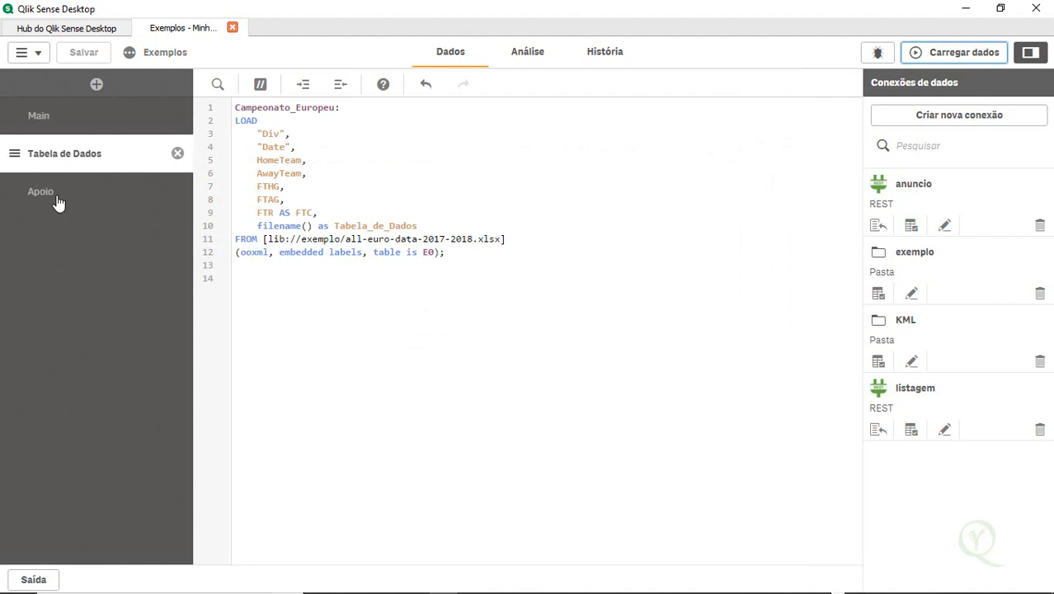
Check the analysis sheet, then return to the load editor and compare the Apoio and Tabela de Dados script sections
{"action": "left_click", "coordinate": [522, 58]}
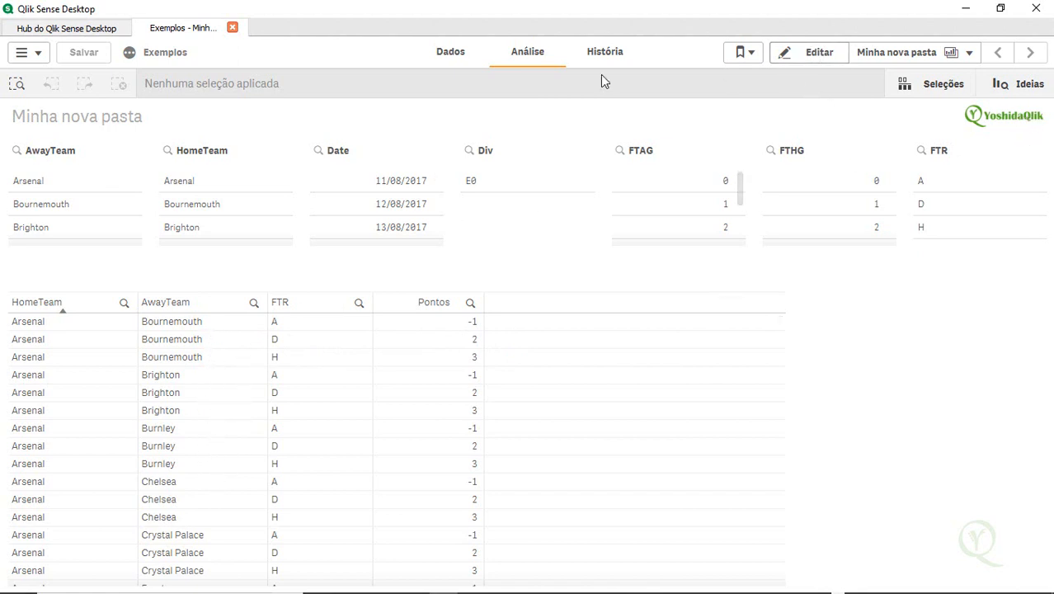
{"action": "left_click", "coordinate": [461, 55]}
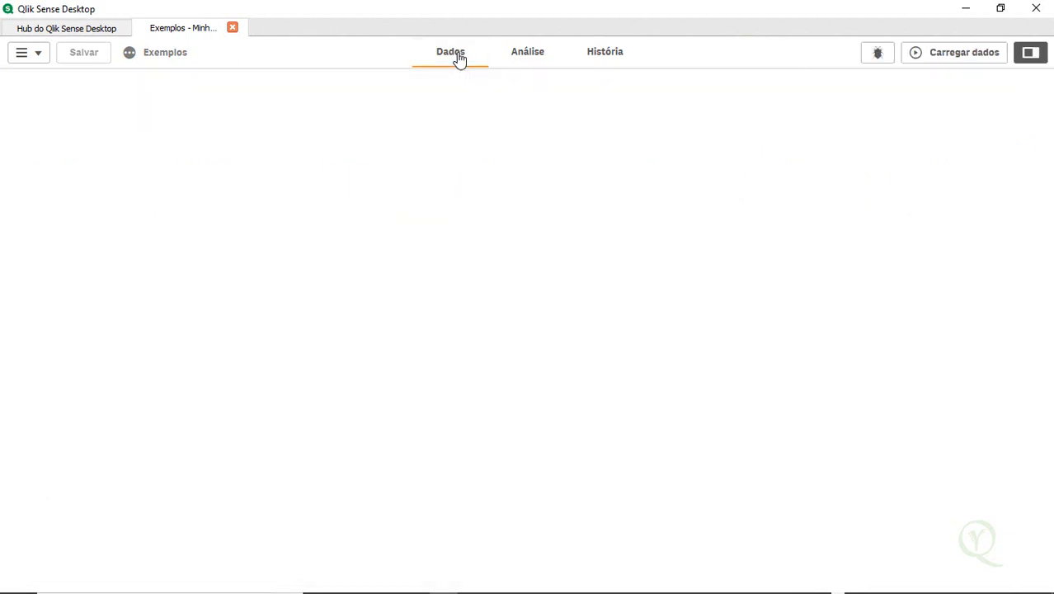
{"action": "left_click", "coordinate": [429, 295]}
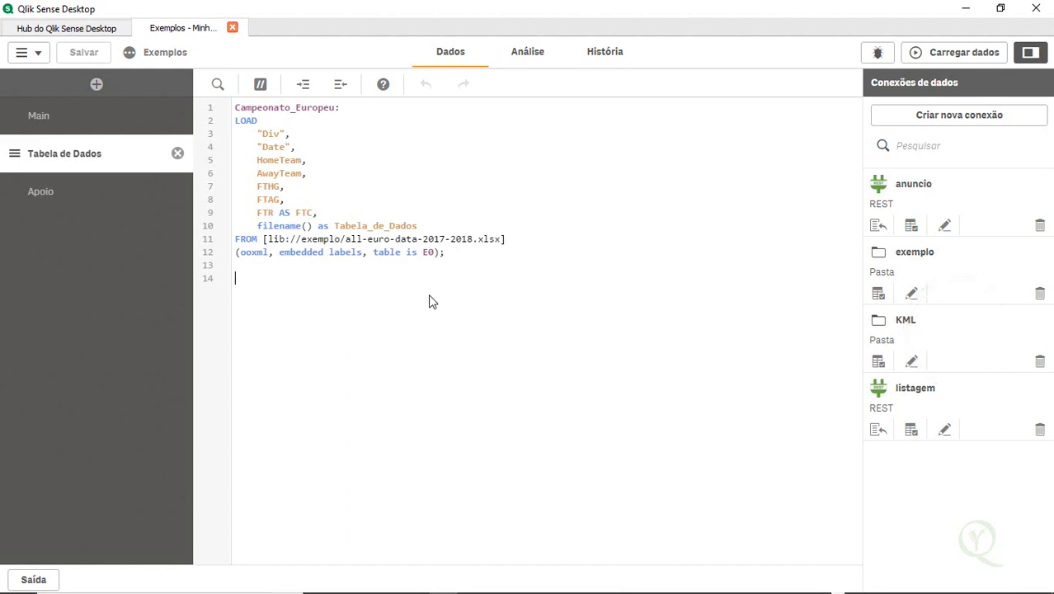
{"action": "left_click", "coordinate": [60, 198]}
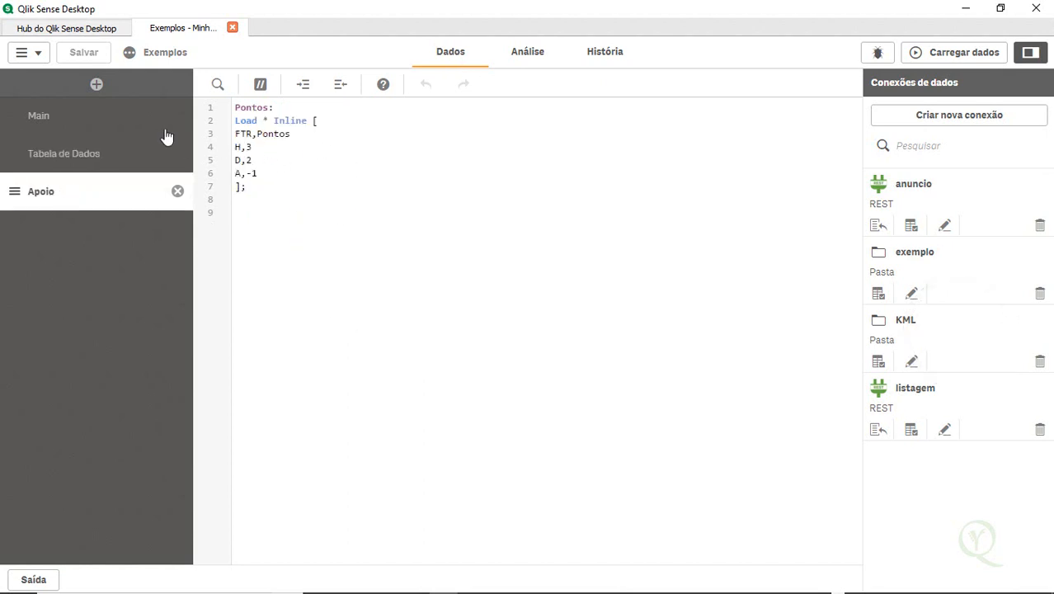
{"action": "left_click", "coordinate": [129, 151]}
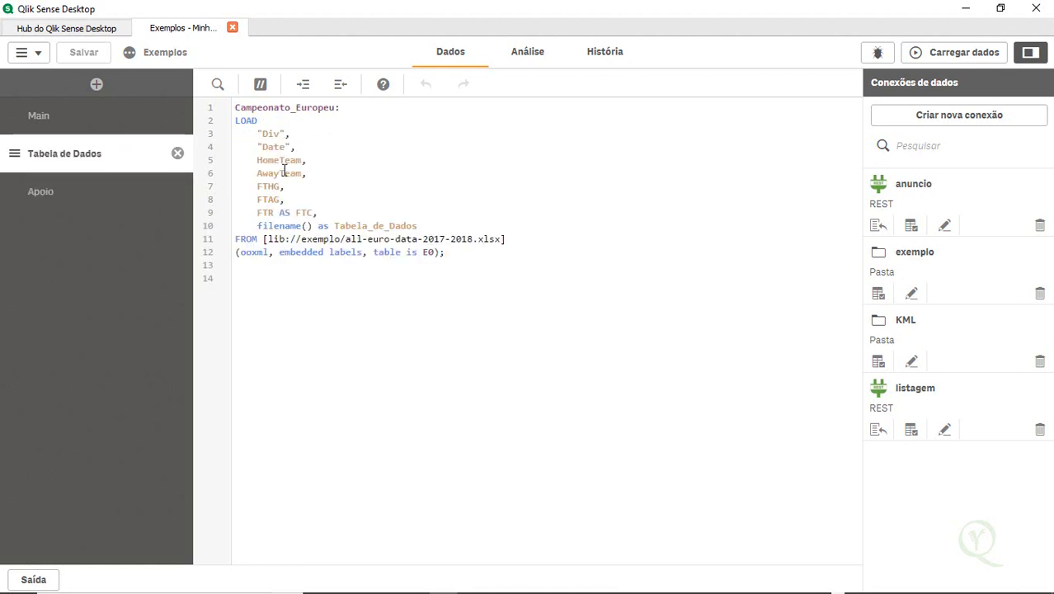
{"action": "left_click", "coordinate": [49, 198]}
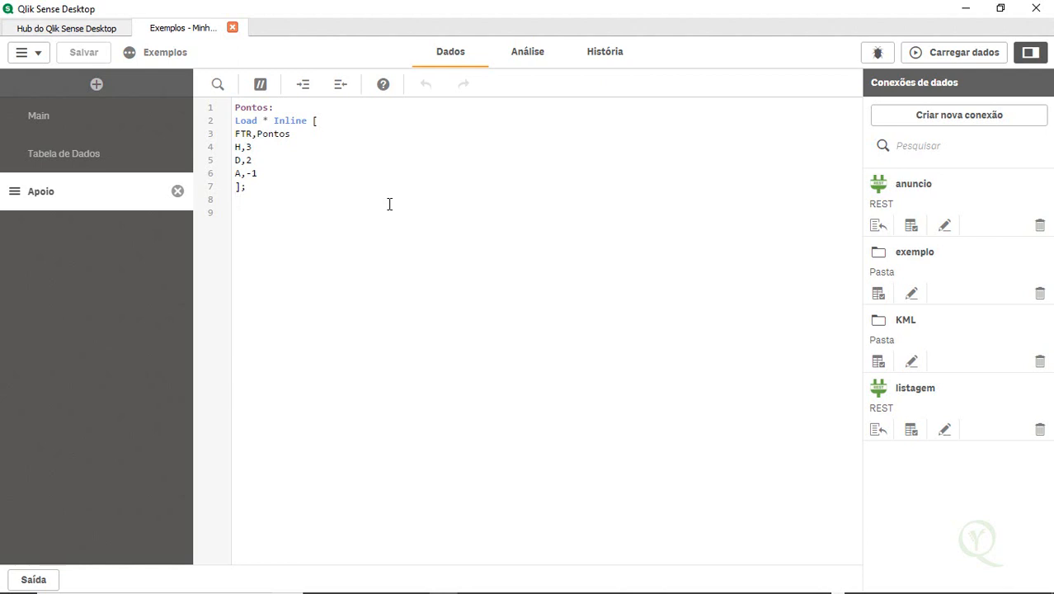
Prefix the Pontos inline load in the Apoio section with left join(Campeonato_Europeu)
{"action": "key", "text": "Return"}
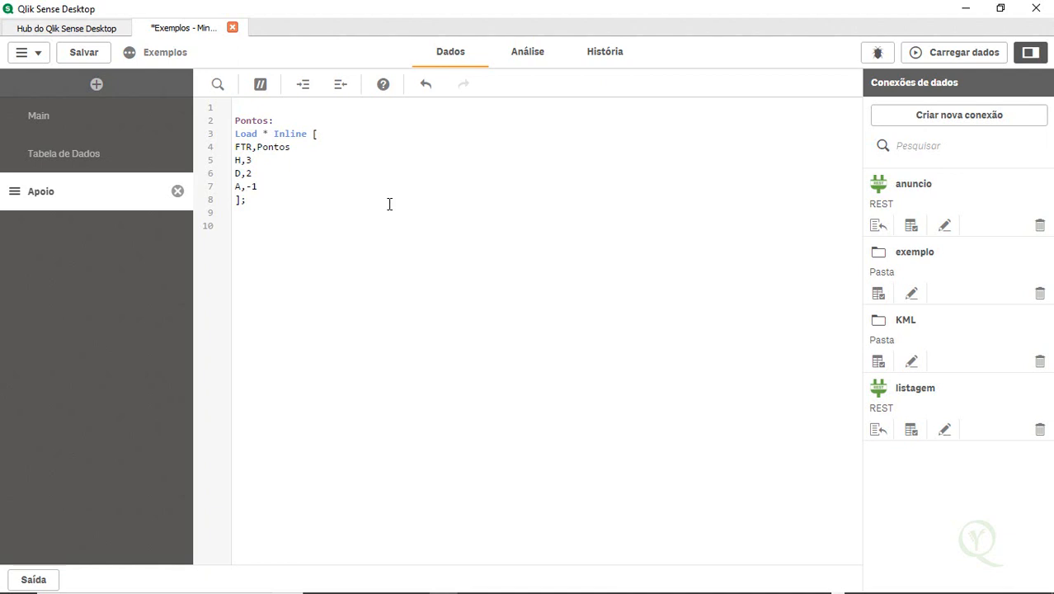
{"action": "type", "text": "left joi"}
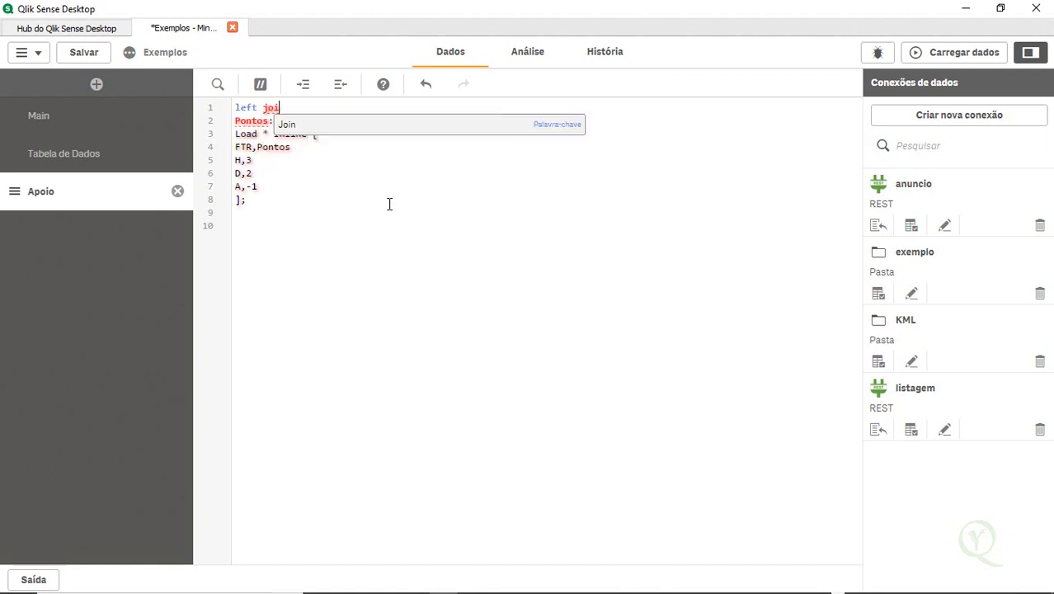
{"action": "type", "text": "n"}
{"action": "key", "text": "Escape"}
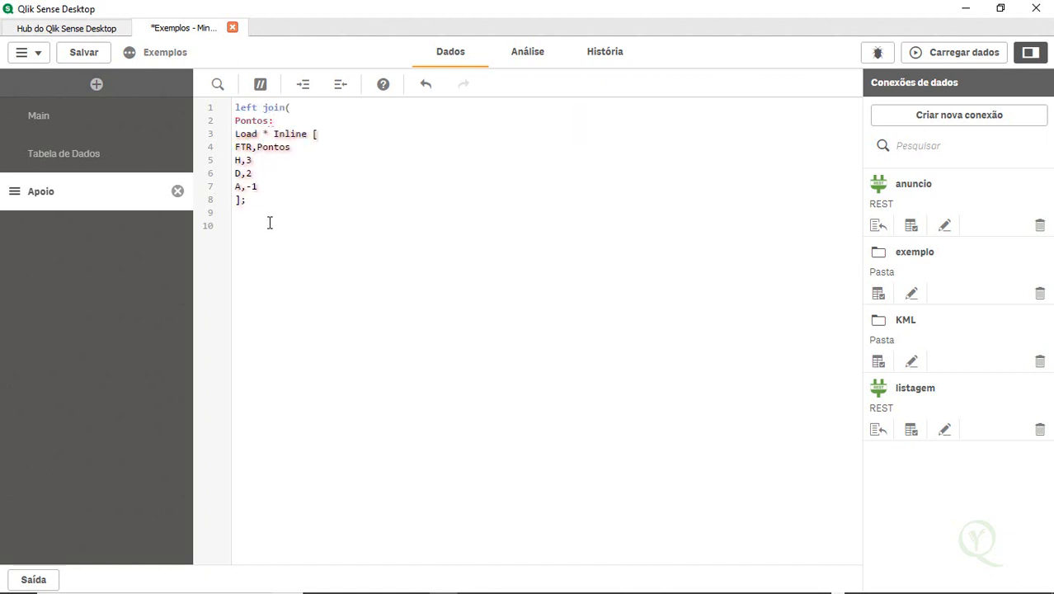
{"action": "left_click", "coordinate": [145, 159]}
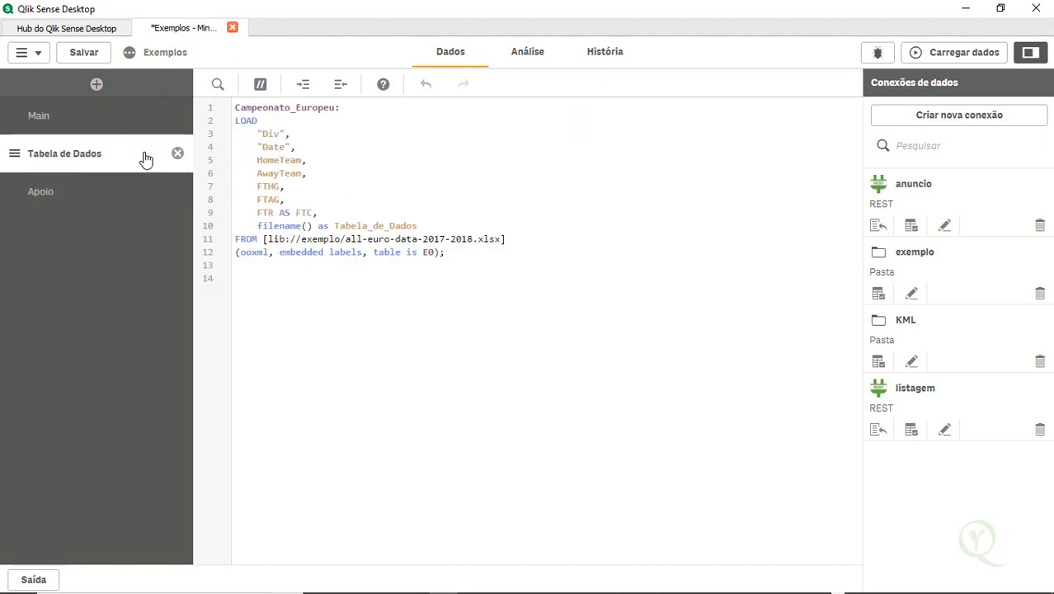
{"action": "double_click", "coordinate": [299, 107]}
{"action": "key", "text": "ctrl+c"}
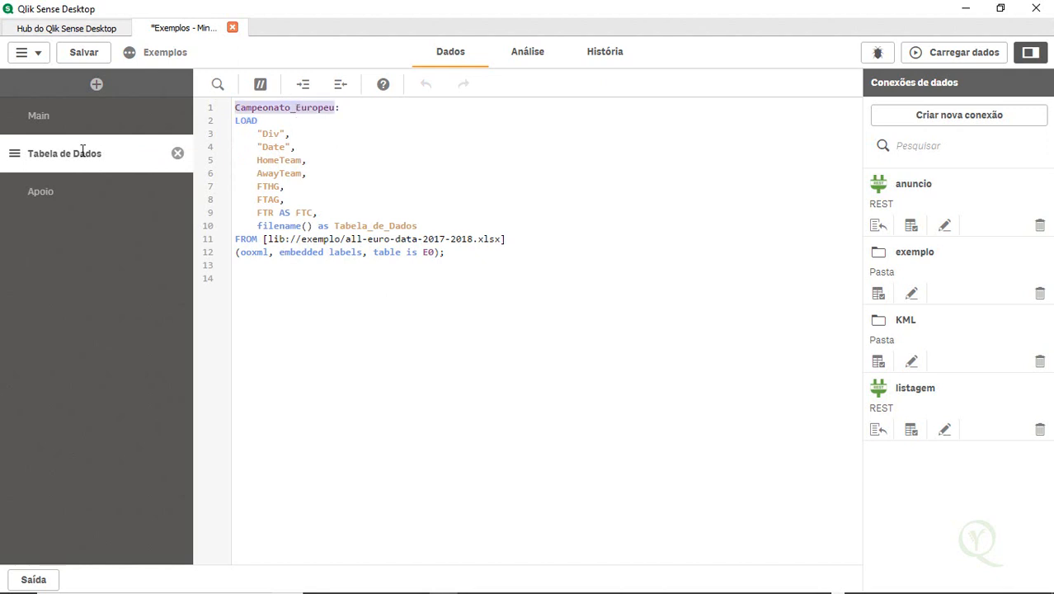
{"action": "left_click", "coordinate": [49, 200]}
{"action": "left_click", "coordinate": [315, 111]}
{"action": "key", "text": "ctrl+v"}
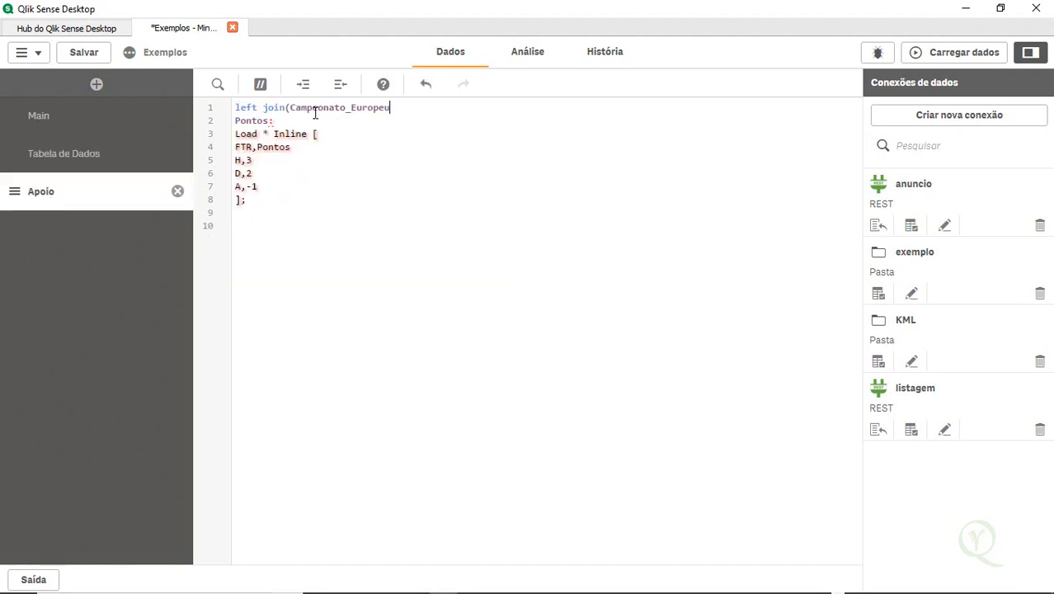
Rename the inline table's FTR header to FTC to match the aliased field in Tabela de Dados
{"action": "left_click", "coordinate": [121, 158]}
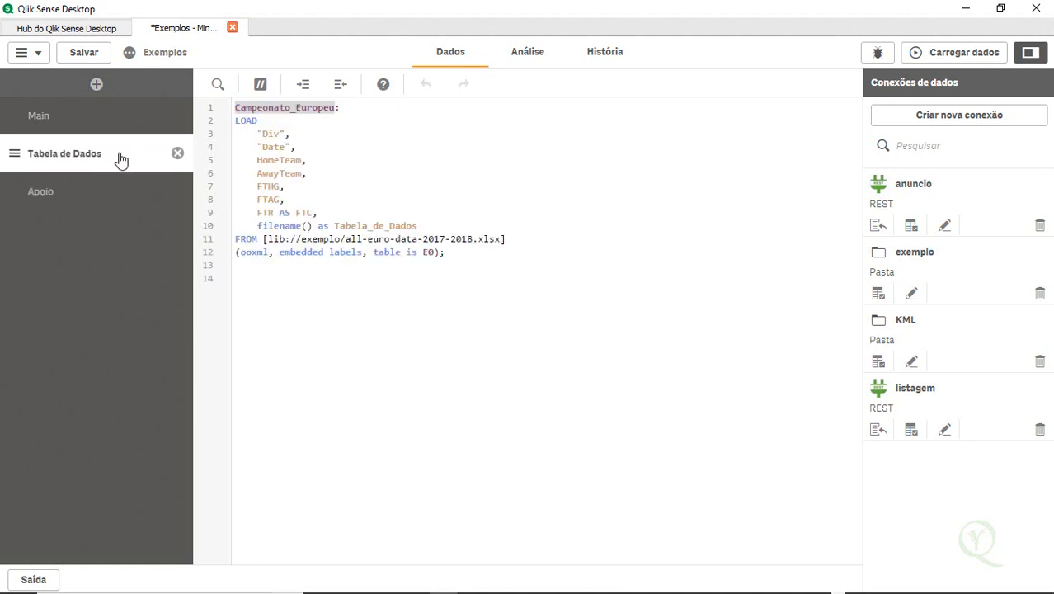
{"action": "double_click", "coordinate": [302, 212]}
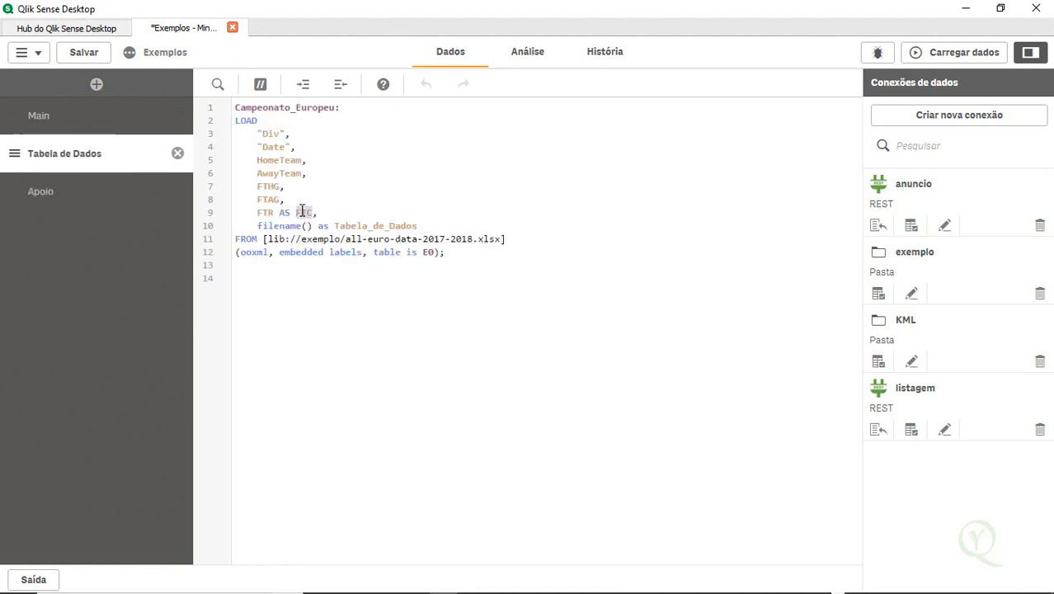
{"action": "left_click", "coordinate": [94, 193]}
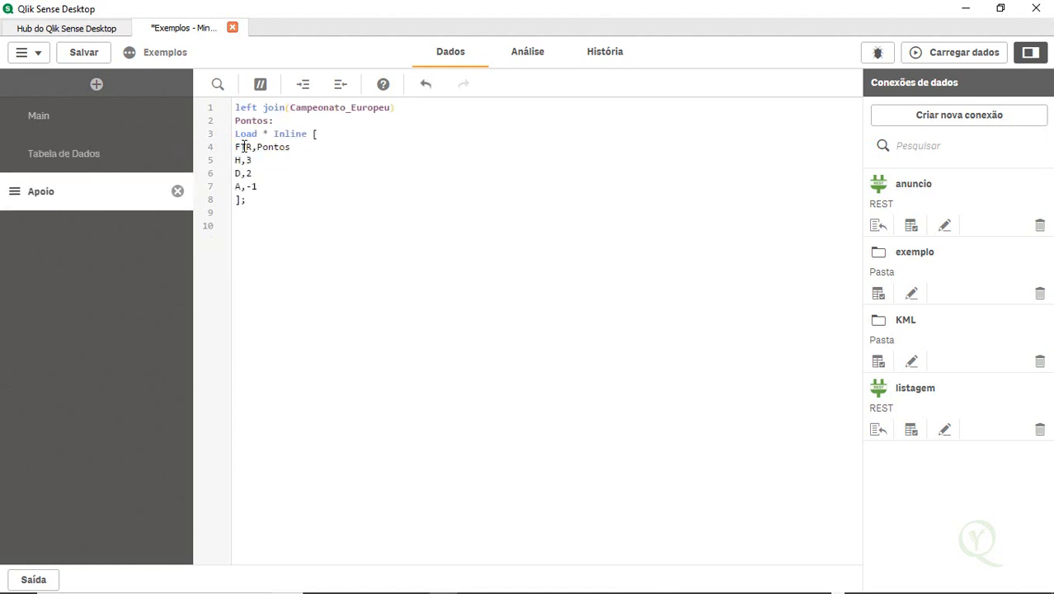
{"action": "double_click", "coordinate": [244, 147]}
{"action": "type", "text": "FTC"}
Reload the data, close the progress dialog and open the data model viewer
{"action": "double_click", "coordinate": [320, 108]}
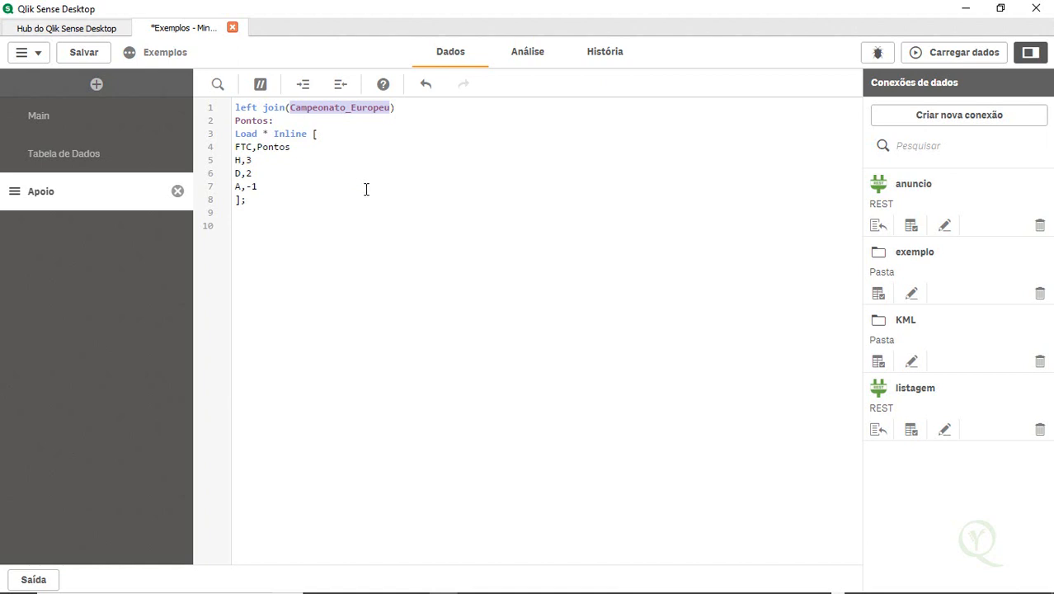
{"action": "double_click", "coordinate": [275, 108]}
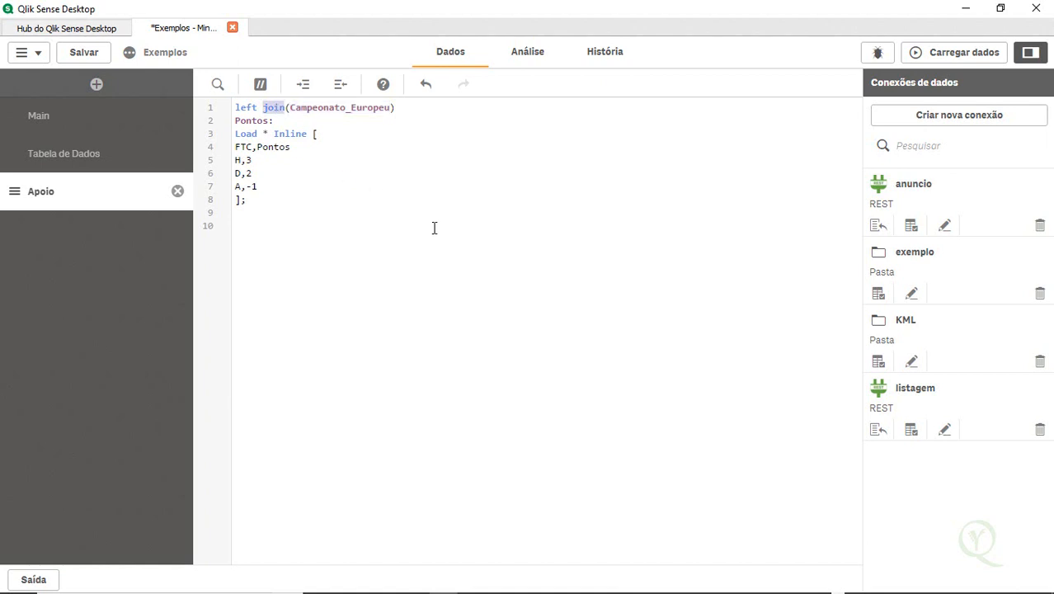
{"action": "left_click", "coordinate": [924, 52]}
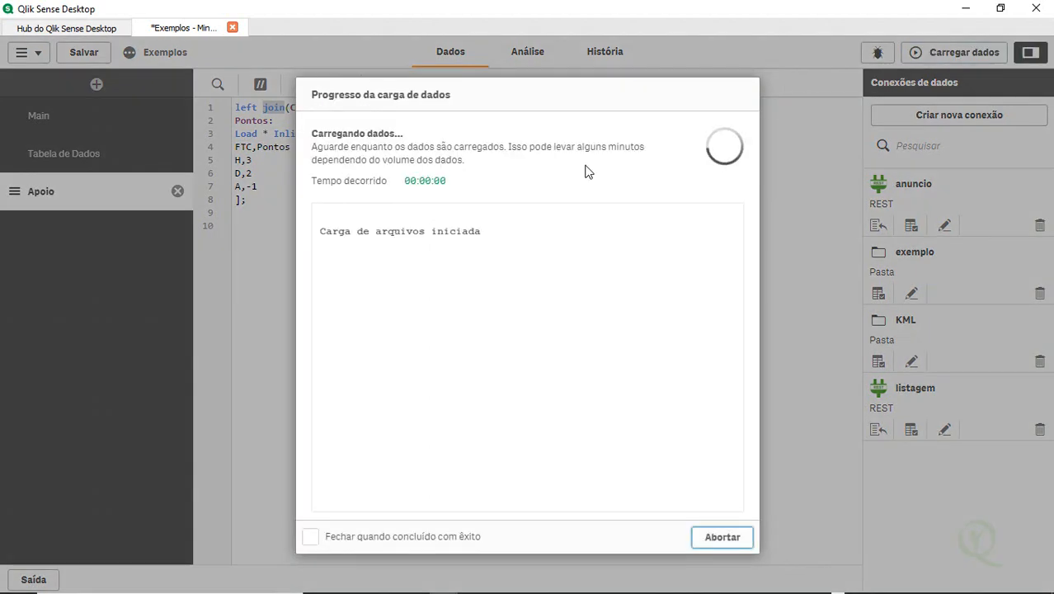
{"action": "left_click", "coordinate": [731, 544]}
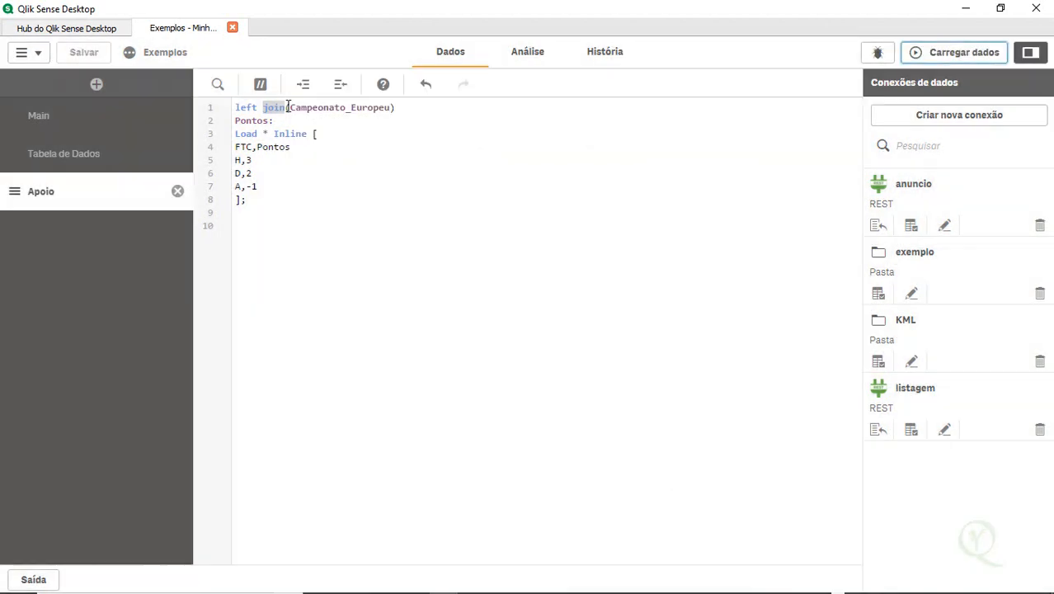
{"action": "left_click", "coordinate": [37, 52]}
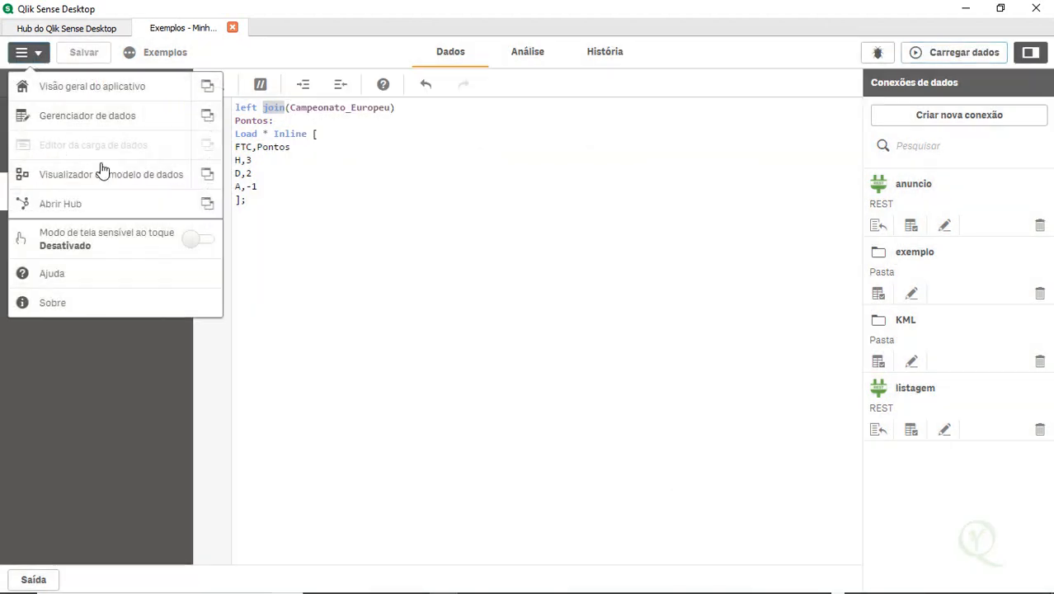
{"action": "left_click", "coordinate": [126, 178]}
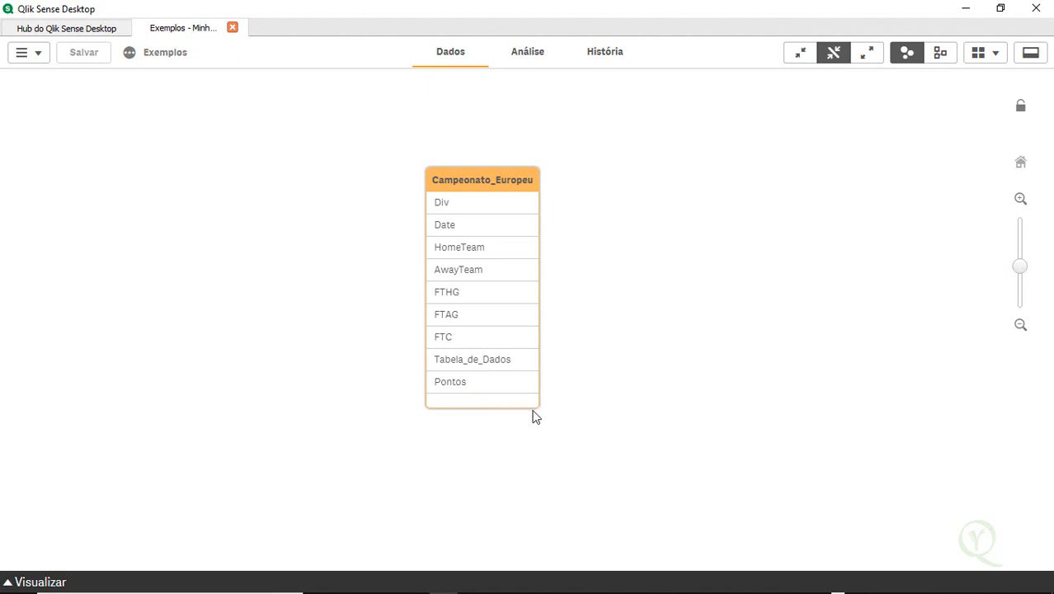
Preview the Campeonato_Europeu table's data in the data model viewer
{"action": "left_click_drag", "start_coordinate": [536, 404], "coordinate": [551, 417]}
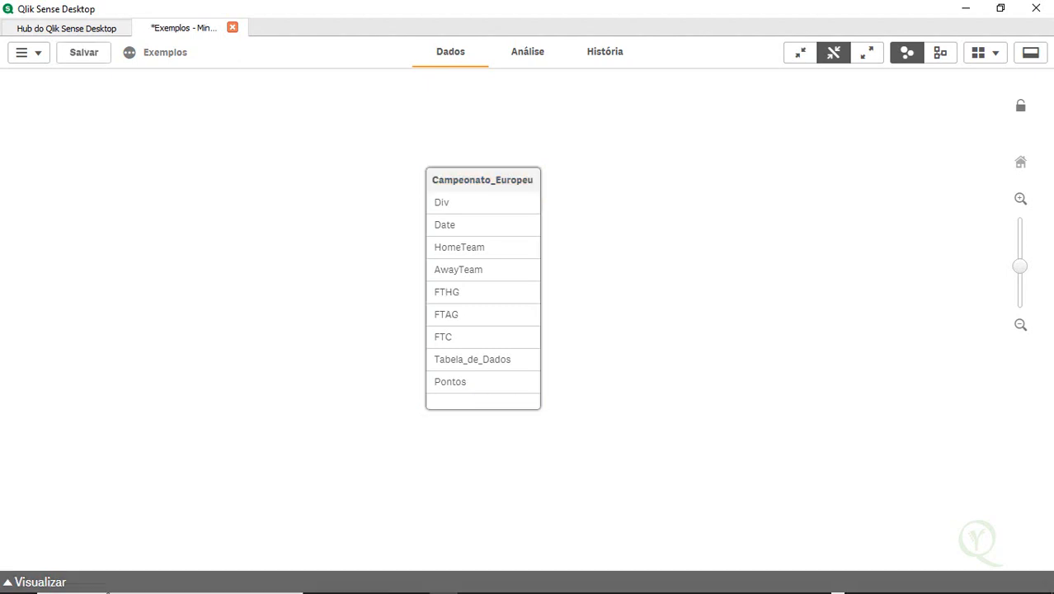
{"action": "left_click", "coordinate": [33, 583]}
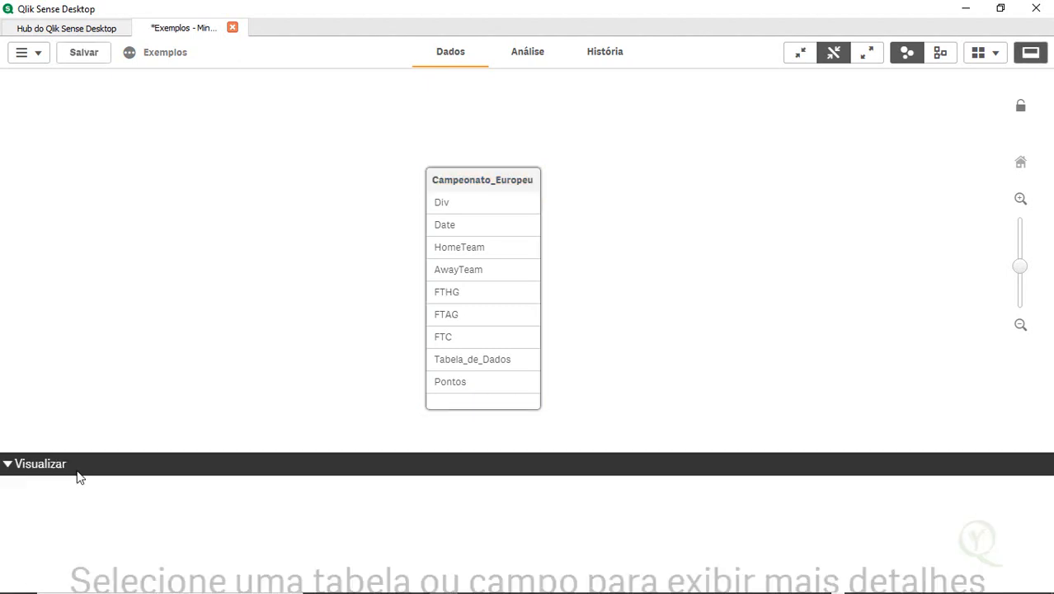
{"action": "left_click_drag", "start_coordinate": [456, 179], "coordinate": [454, 89]}
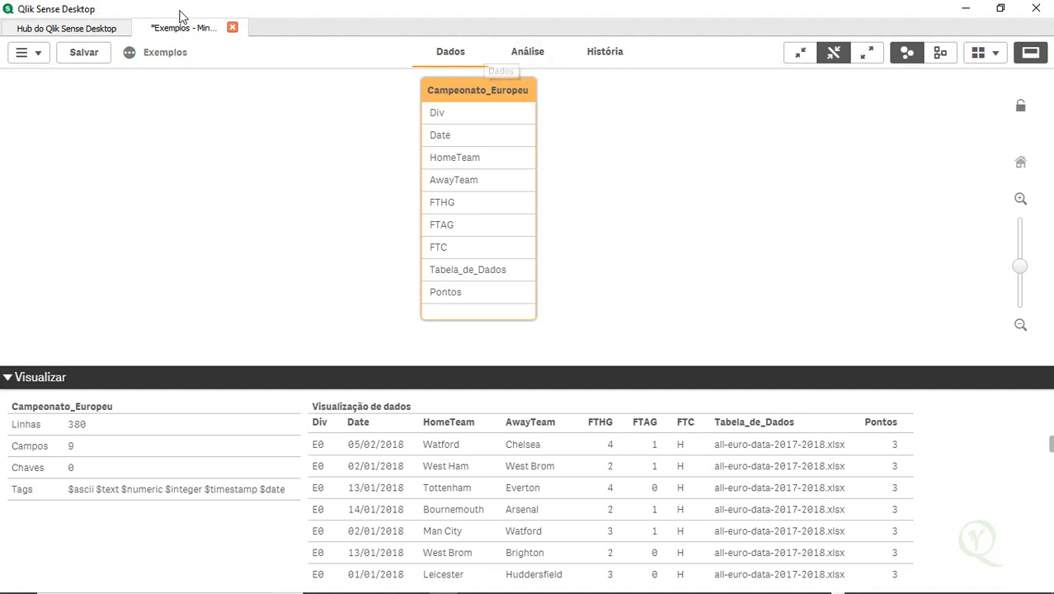
Change the Pontos prefix from left join to left keep, reload the data and open the data model viewer
{"action": "left_click", "coordinate": [33, 58]}
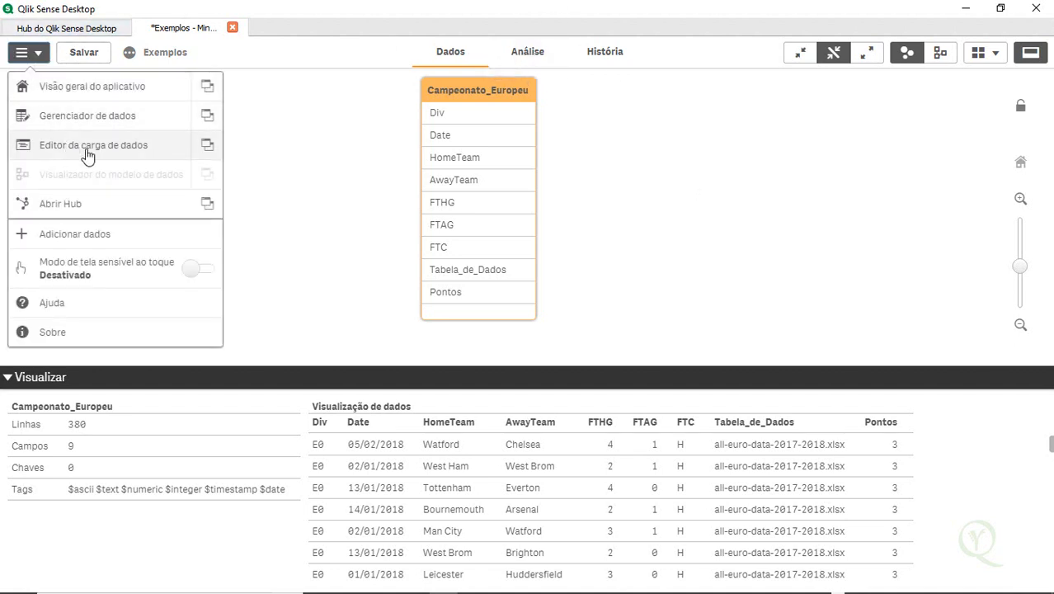
{"action": "left_click", "coordinate": [88, 155]}
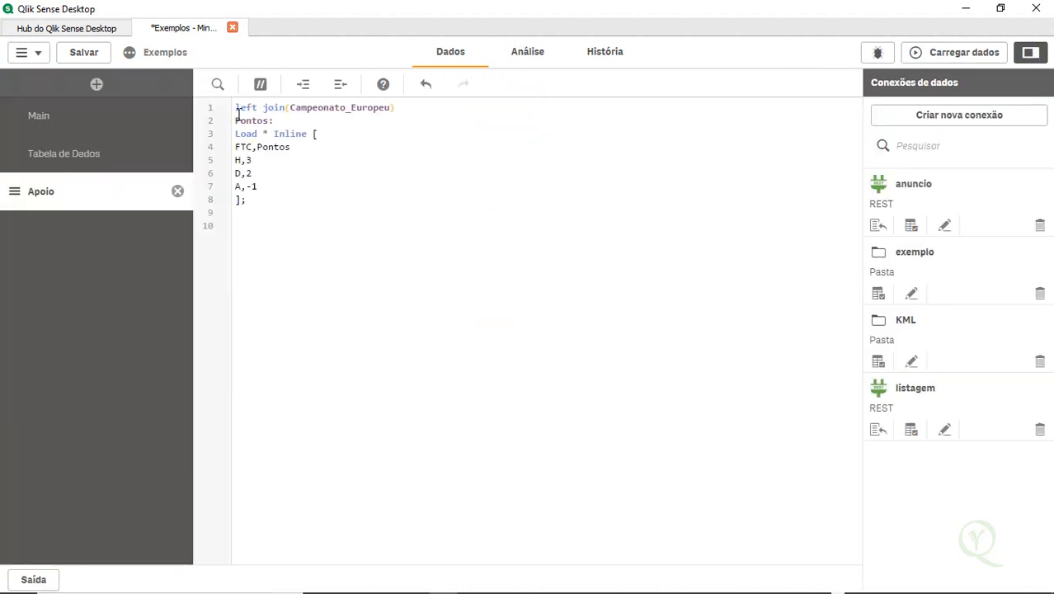
{"action": "double_click", "coordinate": [277, 108]}
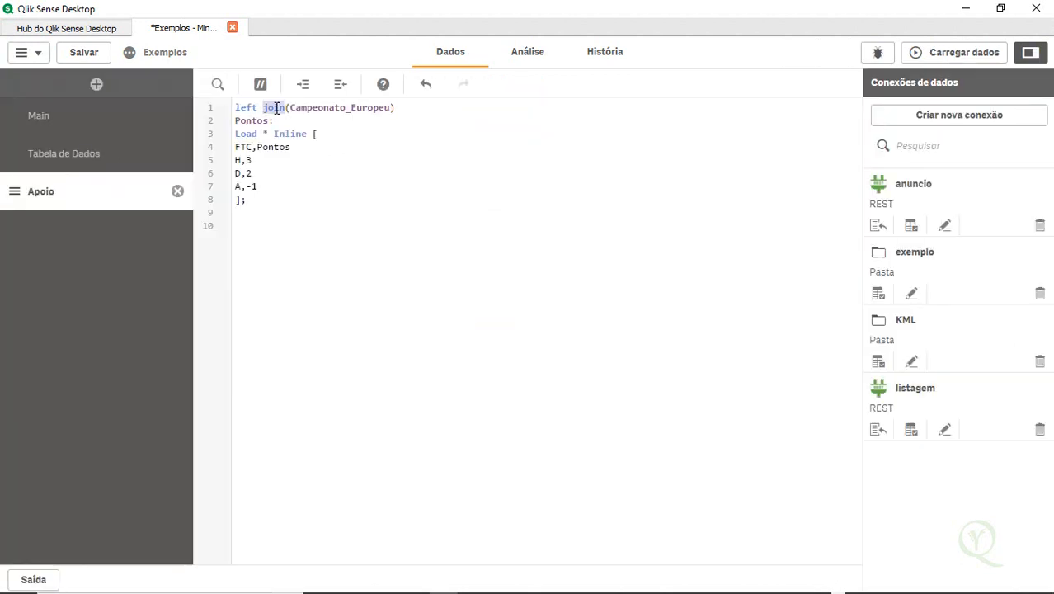
{"action": "type", "text": "keep"}
{"action": "left_click", "coordinate": [555, 222]}
{"action": "left_click", "coordinate": [929, 52]}
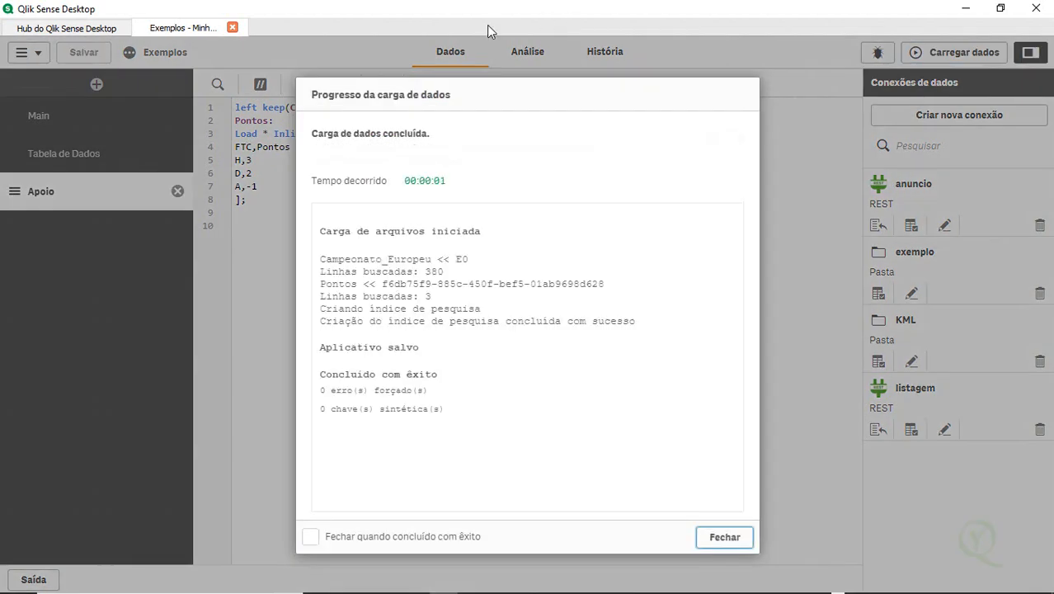
{"action": "left_click", "coordinate": [725, 537]}
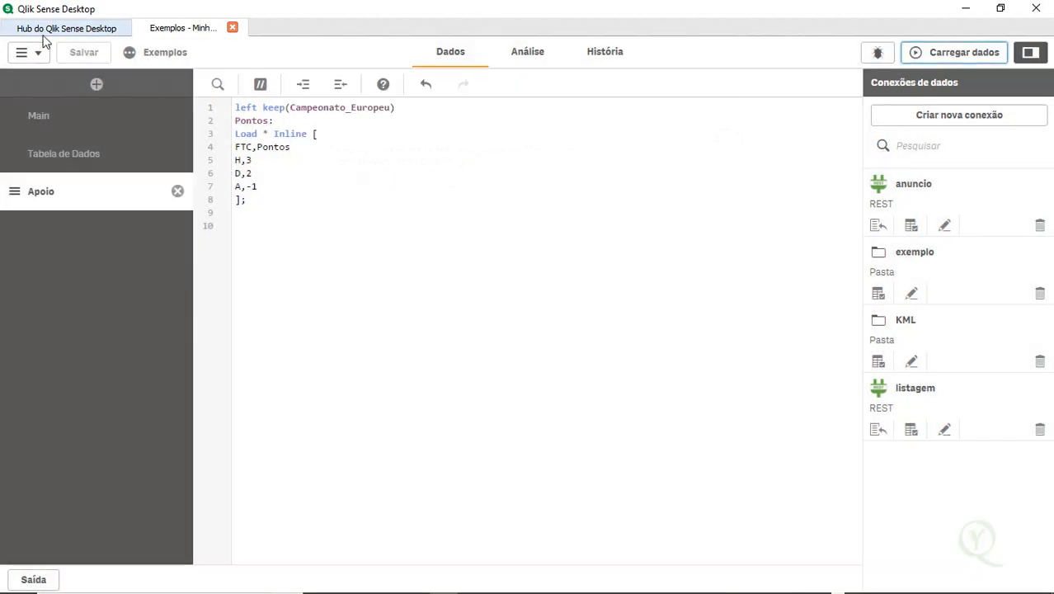
{"action": "left_click", "coordinate": [36, 57]}
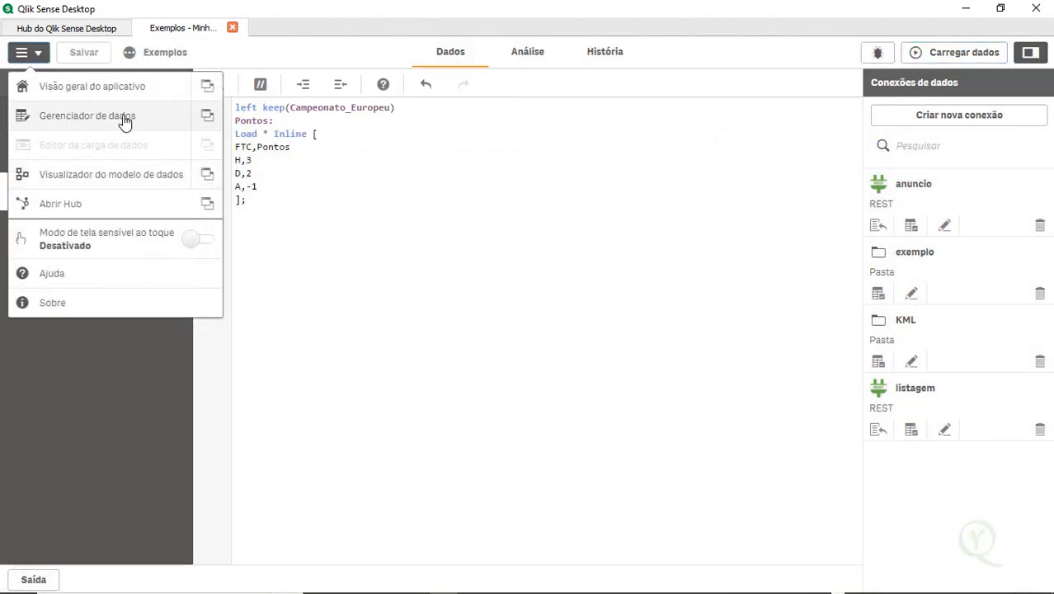
{"action": "left_click", "coordinate": [141, 184]}
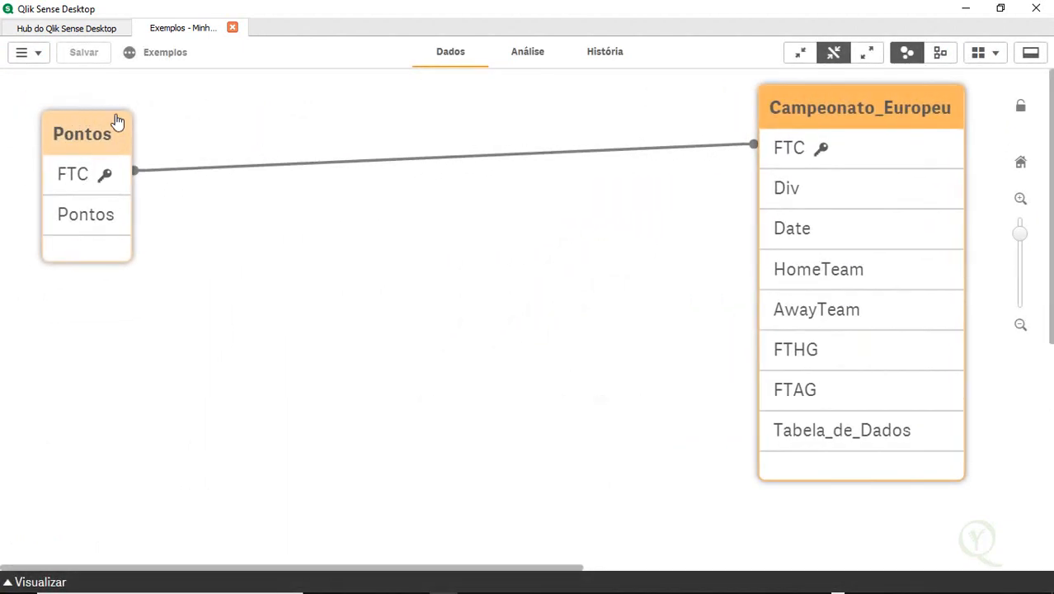
Edit the sheet and add Tabela_de_Dados as a column of the table
{"action": "left_click", "coordinate": [522, 65]}
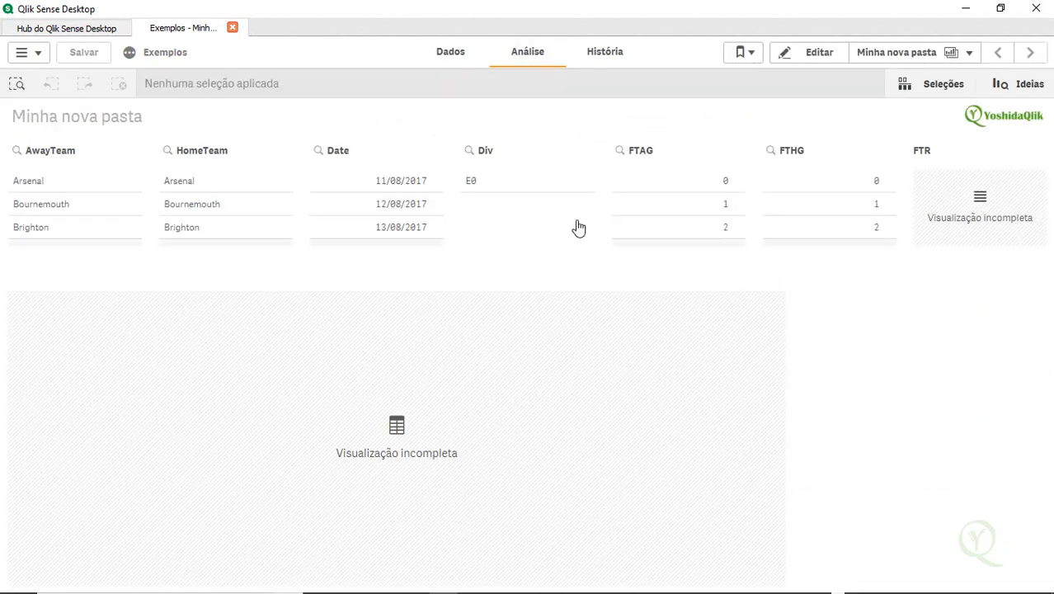
{"action": "left_click", "coordinate": [804, 54]}
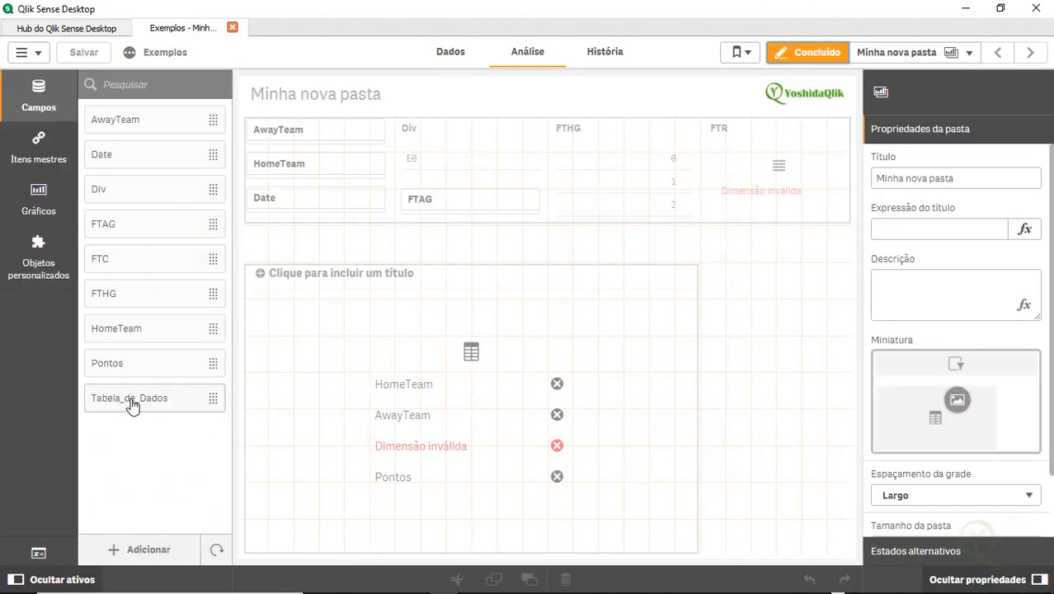
{"action": "left_click_drag", "start_coordinate": [147, 403], "coordinate": [382, 439]}
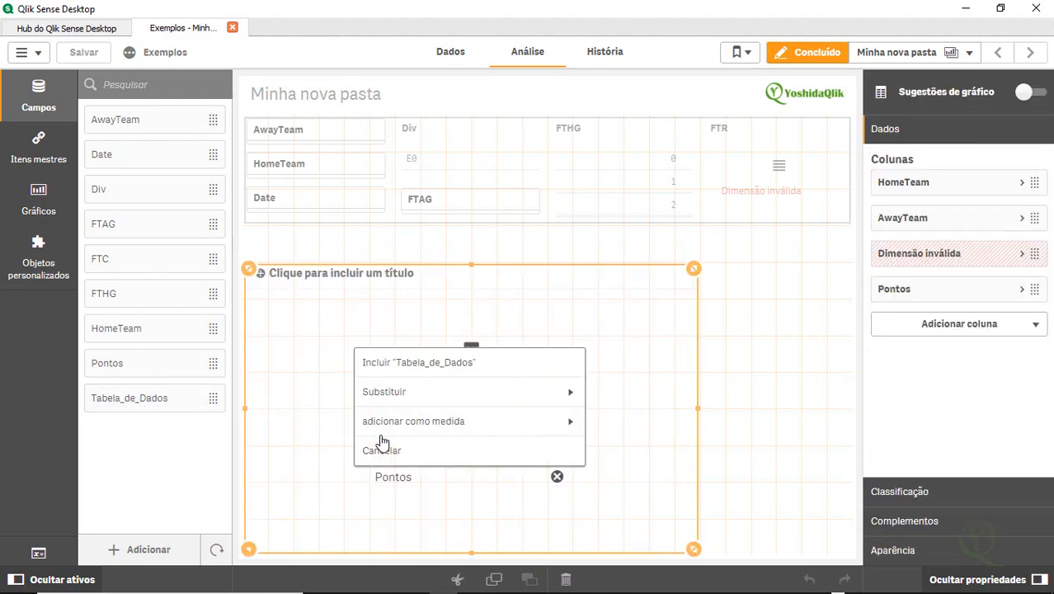
{"action": "left_click", "coordinate": [502, 360]}
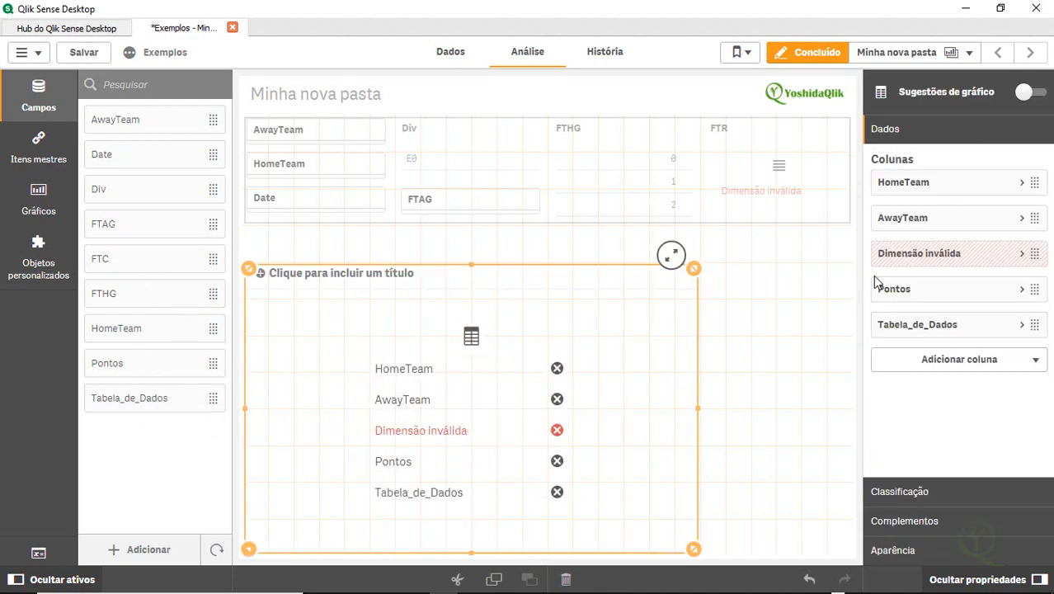
Set the table's invalid dimension field to FTC, finish editing and save the app
{"action": "left_click", "coordinate": [930, 257]}
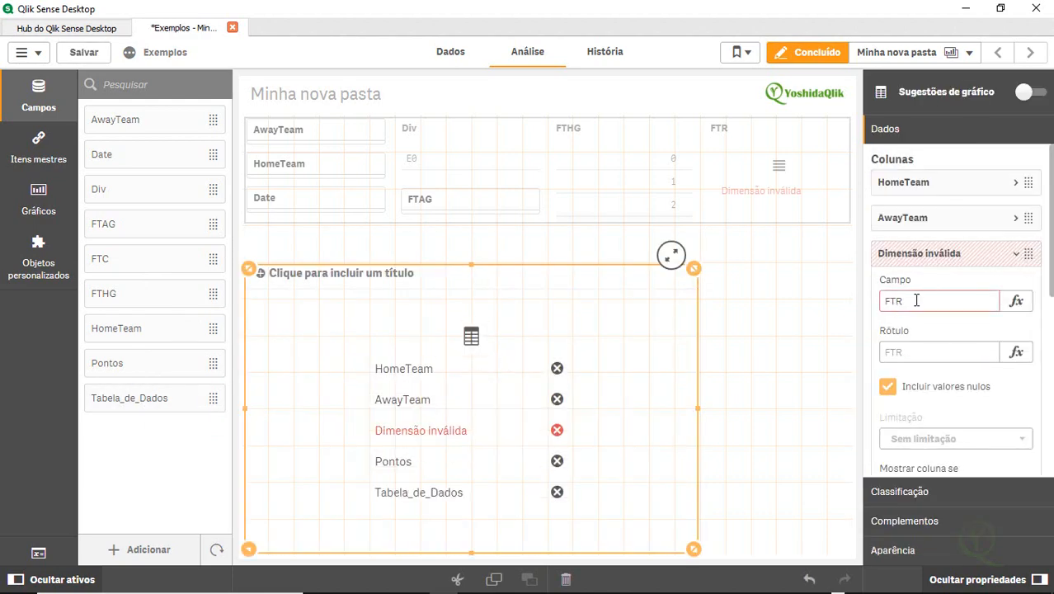
{"action": "left_click", "coordinate": [917, 301]}
{"action": "type", "text": "C"}
{"action": "key", "text": "Return"}
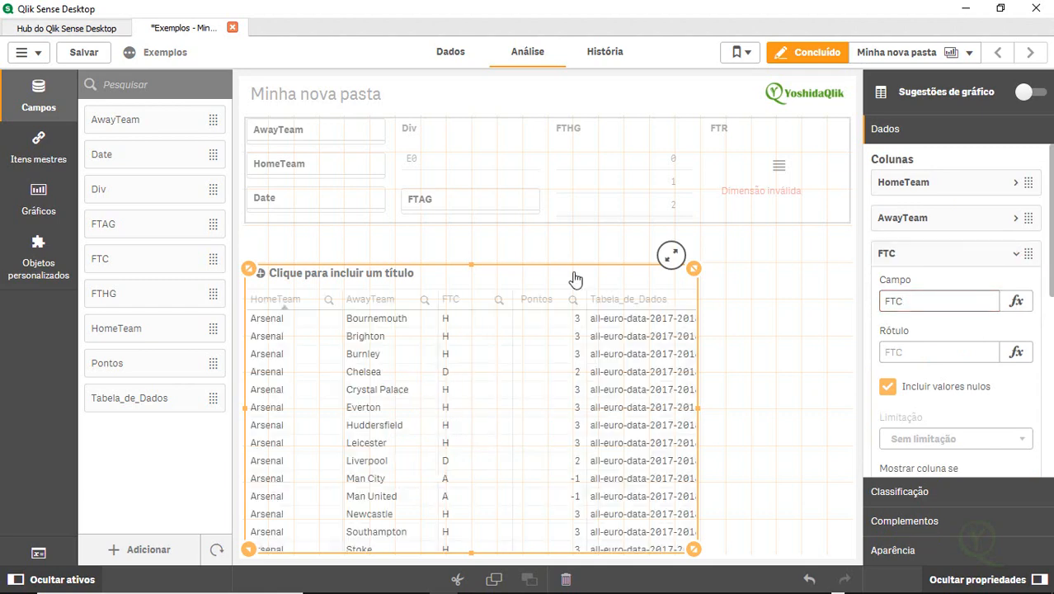
{"action": "left_click", "coordinate": [799, 51]}
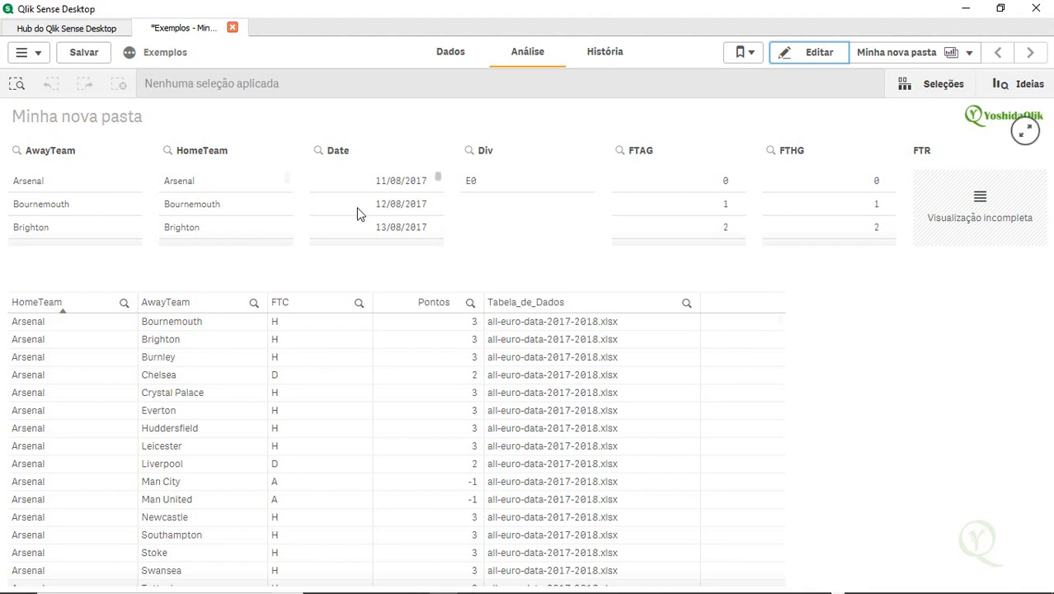
{"action": "key", "text": "ctrl+s"}
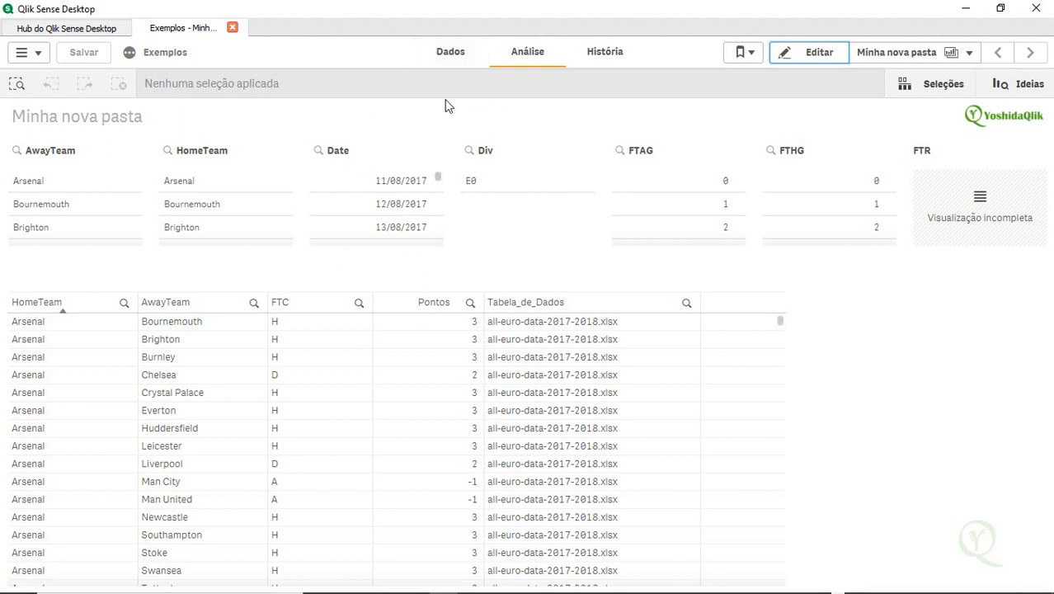
Inspect the Pontos and Campeonato_Europeu tables in the data model viewer
{"action": "left_click", "coordinate": [459, 56]}
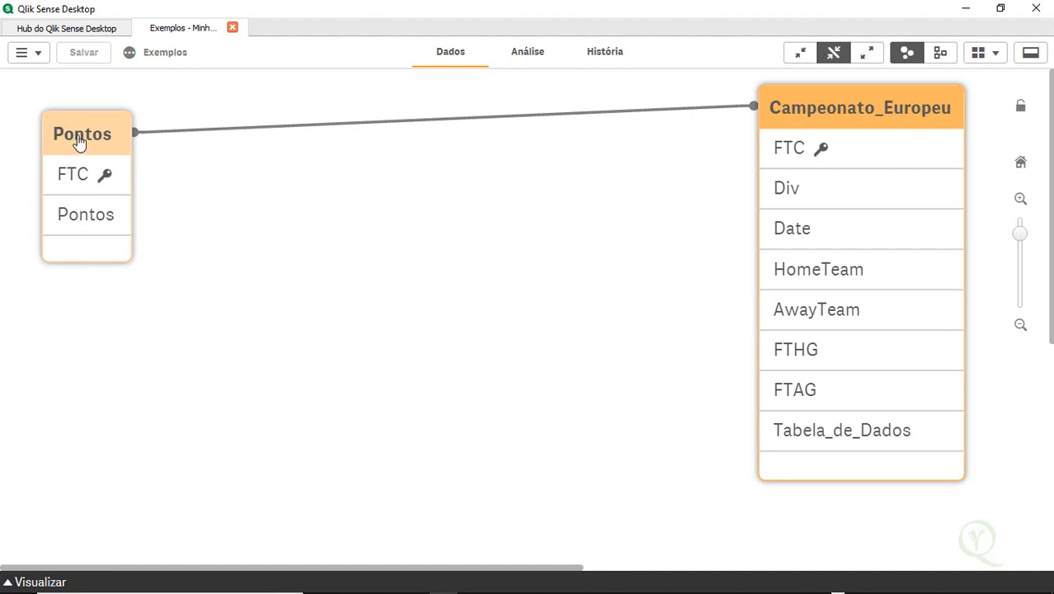
{"action": "left_click_drag", "start_coordinate": [82, 132], "coordinate": [429, 213]}
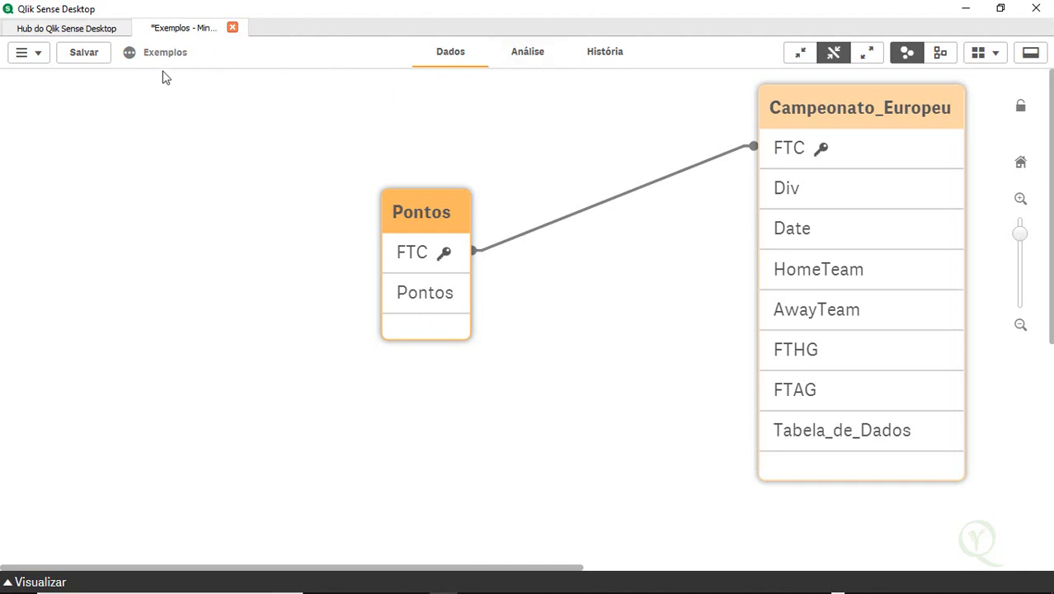
{"action": "left_click", "coordinate": [524, 58]}
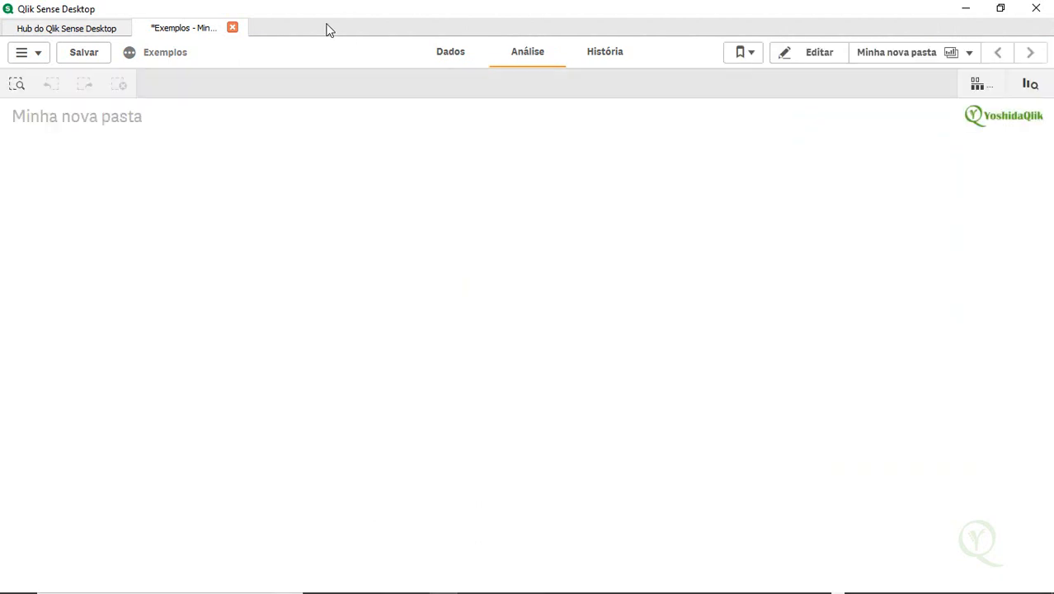
In the Apoio section of the load editor, add a new table label AgrupamentodePontos: below the Pontos load
{"action": "left_click", "coordinate": [33, 60]}
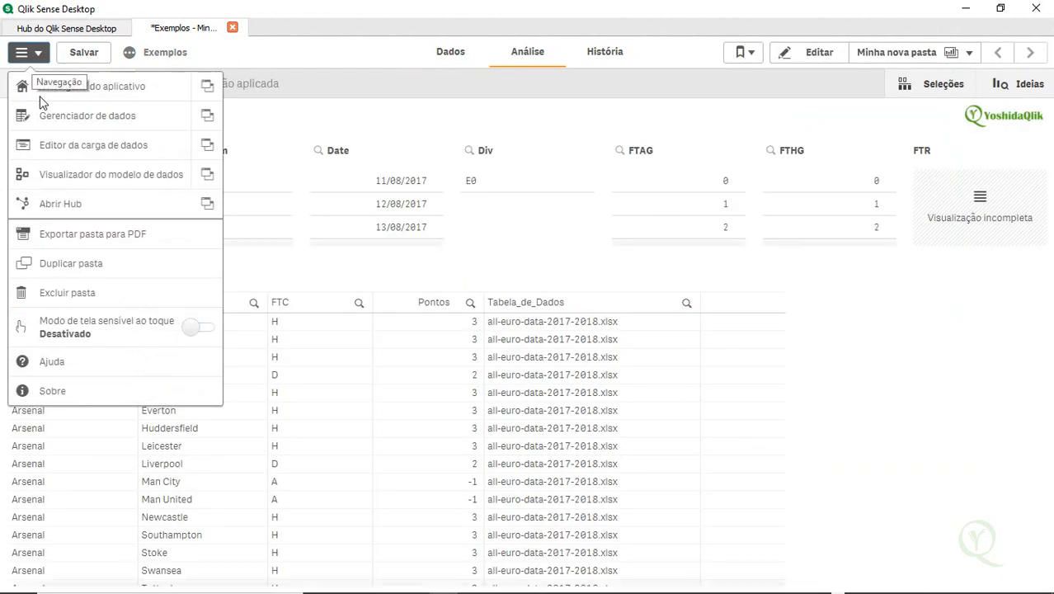
{"action": "left_click", "coordinate": [71, 145]}
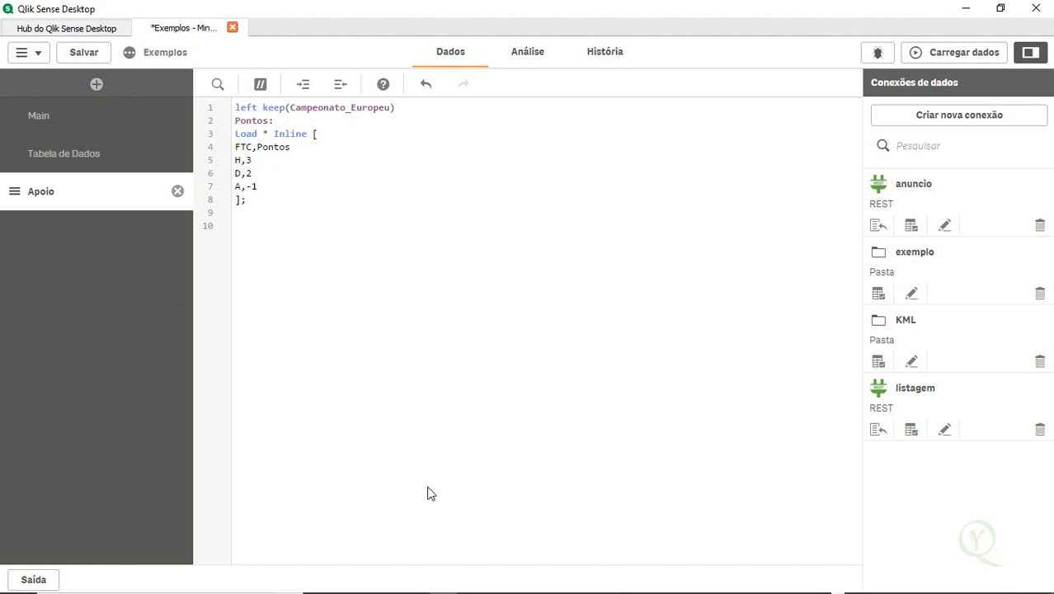
{"action": "key", "text": "Return"}
{"action": "key", "text": "Return"}
{"action": "type", "text": "amentode"}
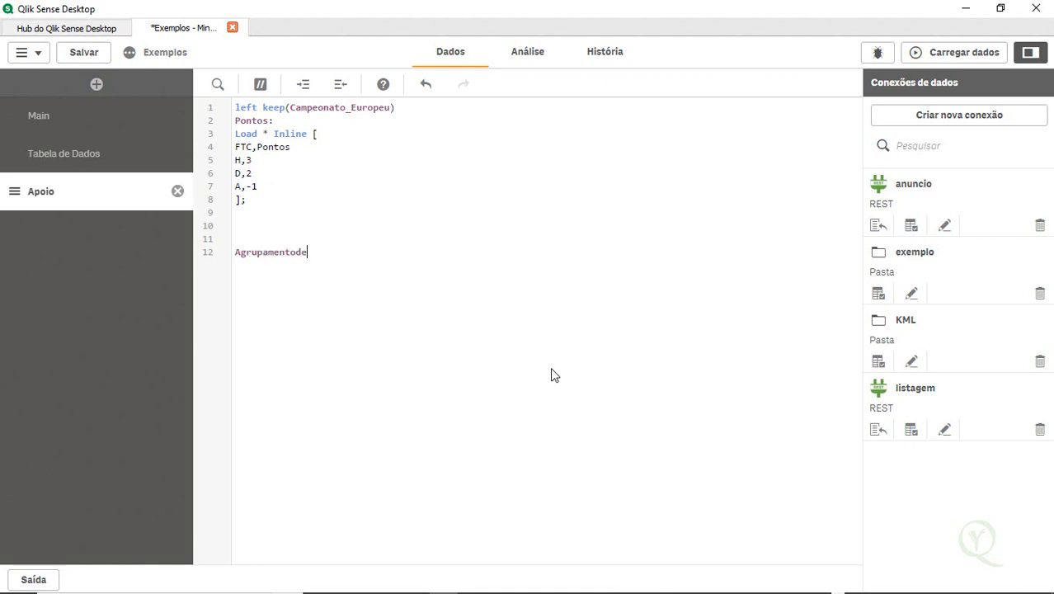
{"action": "type", "text": "Pontos:"}
{"action": "key", "text": "Return"}
Write a Load * Inline statement with brackets and closing semicolon under the AgrupamentodePontos label
{"action": "left_click", "coordinate": [113, 157]}
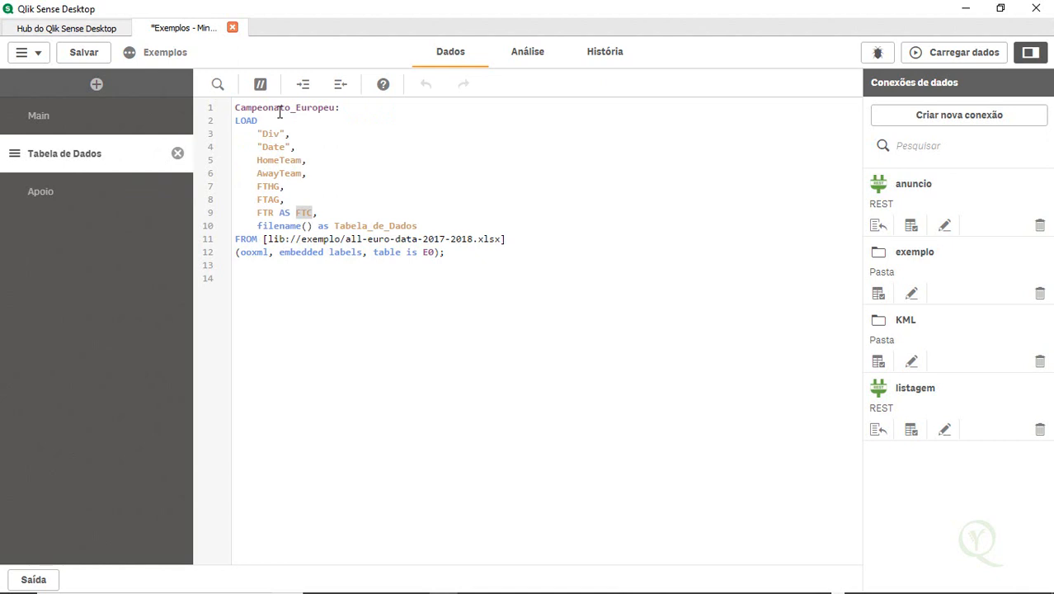
{"action": "left_click", "coordinate": [72, 192]}
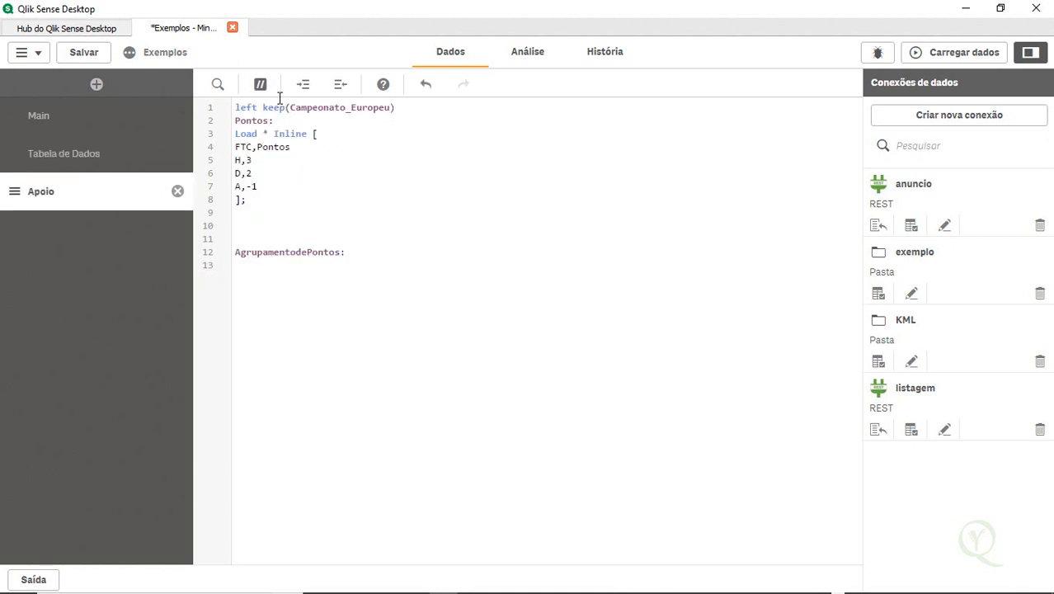
{"action": "double_click", "coordinate": [261, 120]}
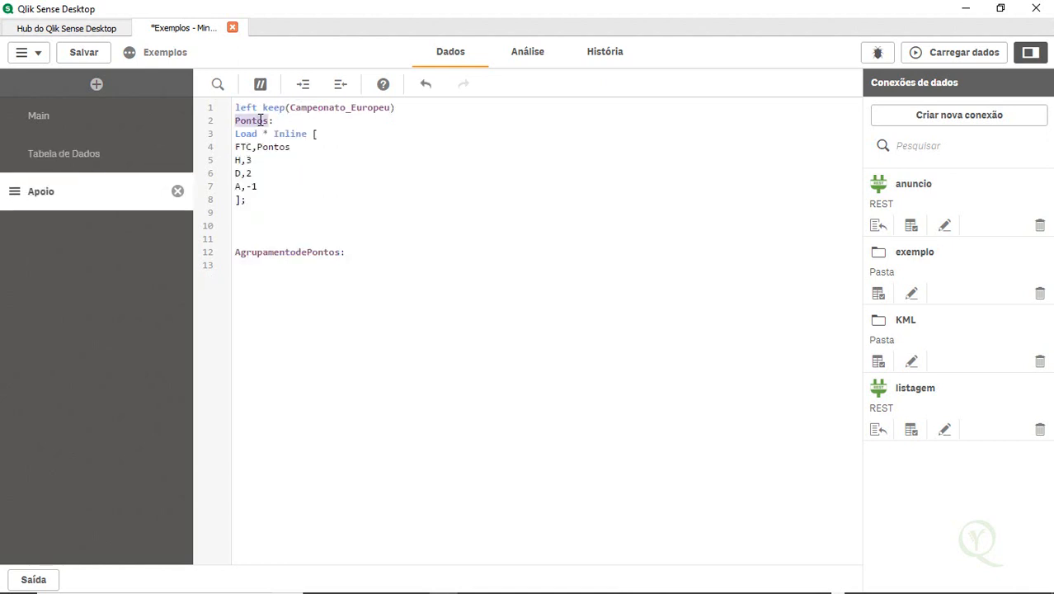
{"action": "left_click", "coordinate": [277, 241]}
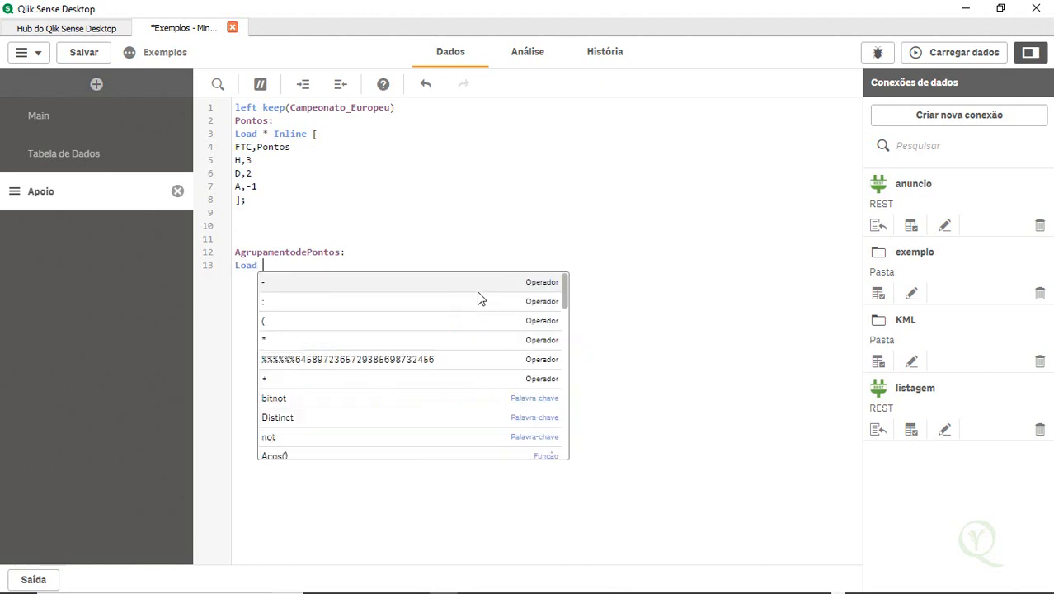
{"action": "type", "text": "* in"}
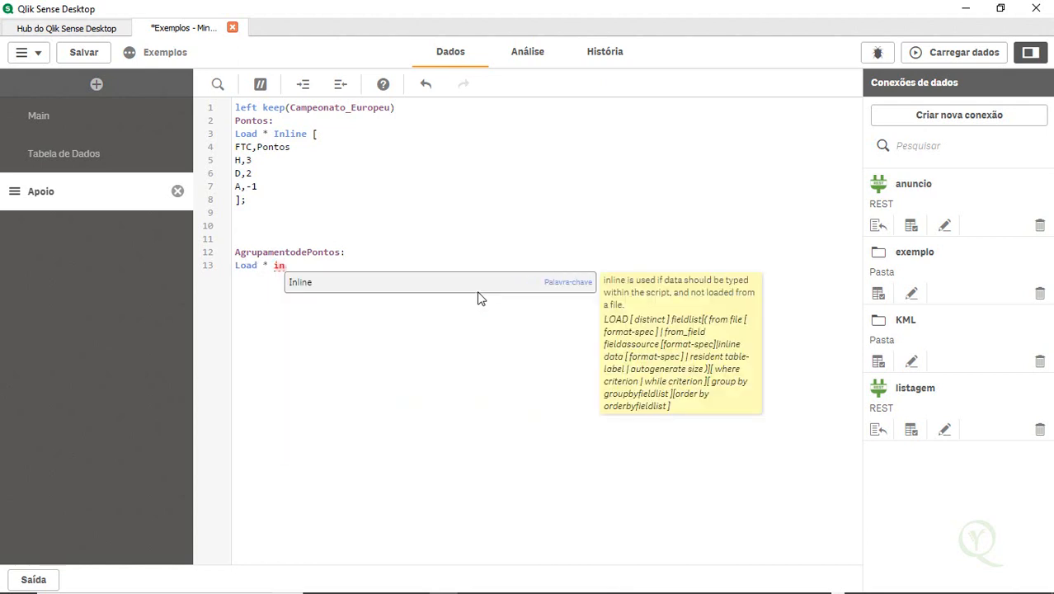
{"action": "type", "text": "line"}
{"action": "left_click", "coordinate": [478, 299]}
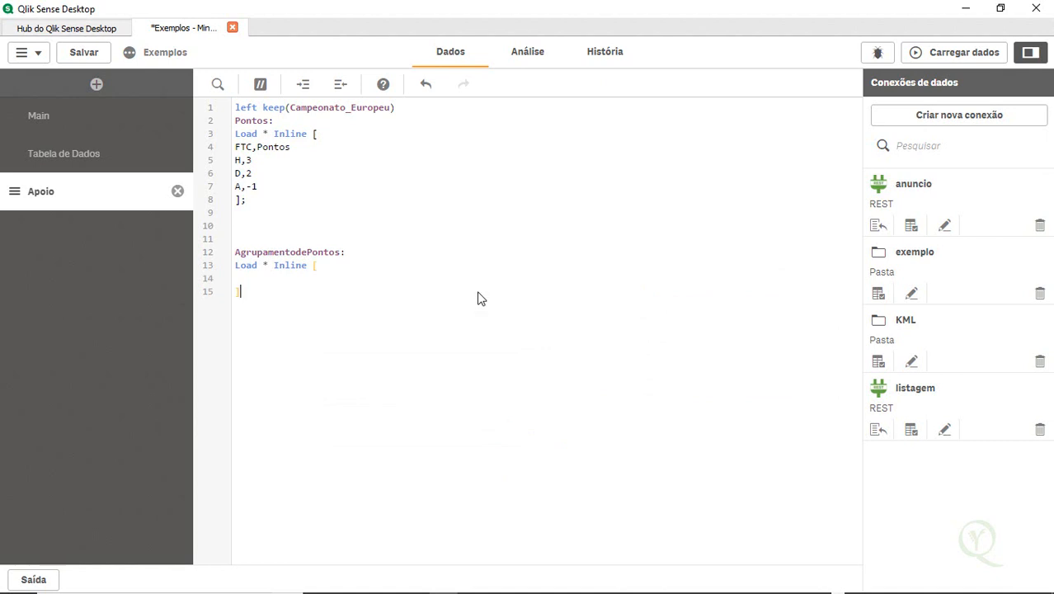
{"action": "type", "text": ";"}
{"action": "key", "text": "Up"}
{"action": "key", "text": "Return"}
Fill the inline table with header Pontos, Classificação and rows 3,Bom; 2,Ruim; -1,Ruim
{"action": "double_click", "coordinate": [272, 146]}
{"action": "key", "text": "ctrl+c"}
{"action": "left_click_drag", "start_coordinate": [250, 278], "coordinate": [565, 336]}
{"action": "key", "text": "ctrl+v"}
{"action": "key", "text": "ctrl+z"}
{"action": "key", "text": "Left"}
{"action": "key", "text": "ctrl+v"}
{"action": "type", "text": ", Classifi"}
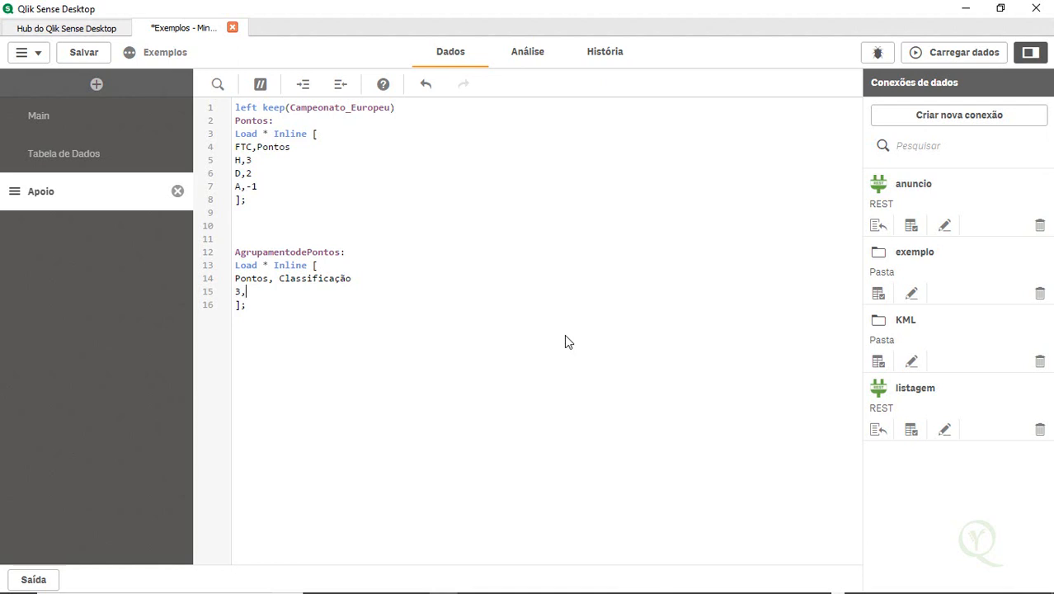
{"action": "key", "text": "Return"}
{"action": "key", "text": "Return"}
{"action": "type", "text": "-1,Ruim"}
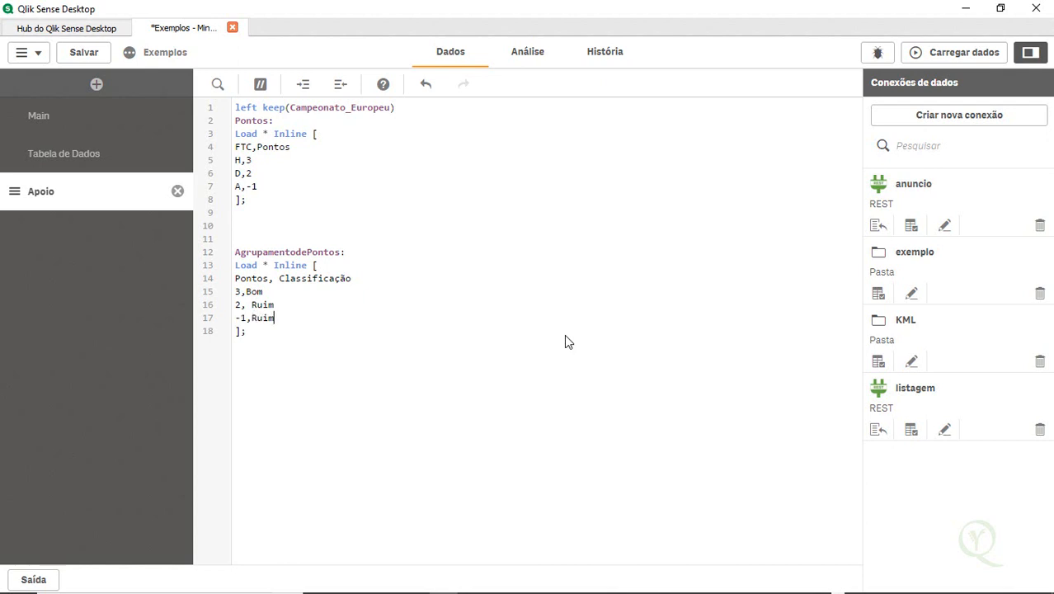
{"action": "key", "text": "BackSpace"}
Reload the data, close the progress dialog and open the data model viewer
{"action": "left_click", "coordinate": [961, 57]}
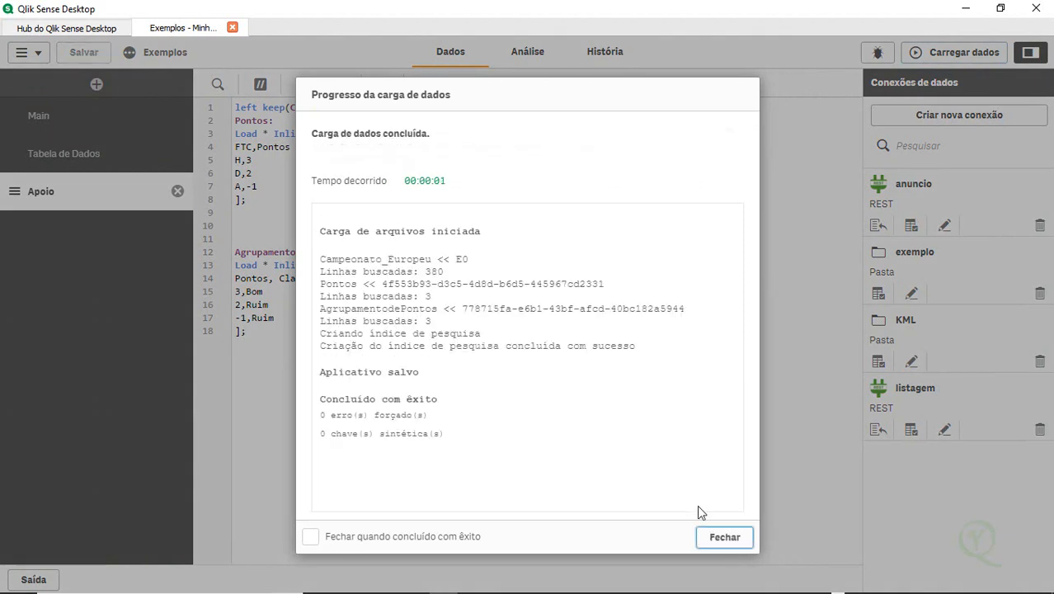
{"action": "left_click", "coordinate": [719, 537]}
{"action": "left_click", "coordinate": [23, 54]}
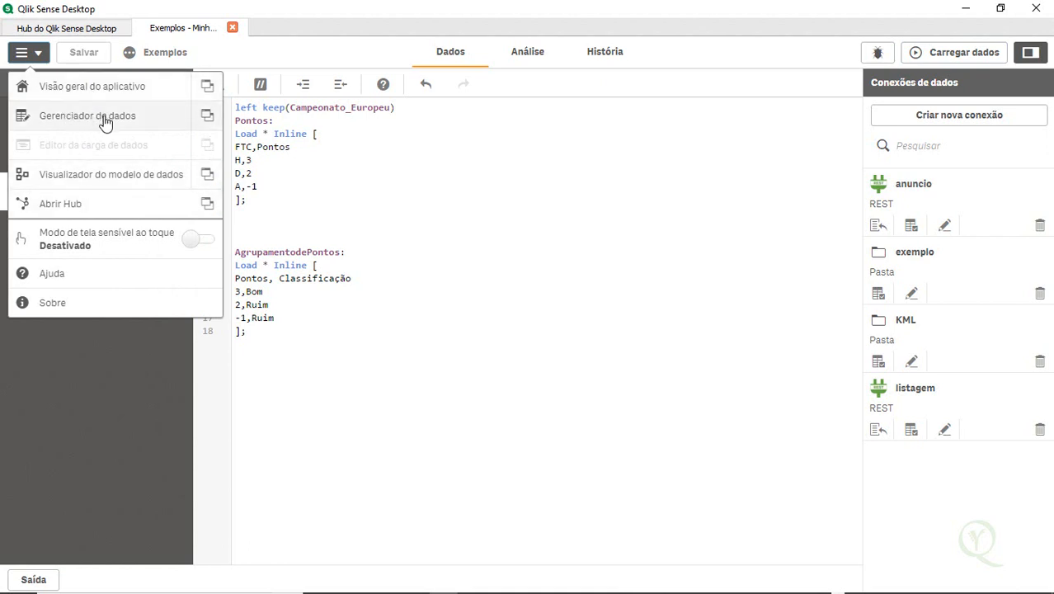
{"action": "left_click", "coordinate": [108, 184]}
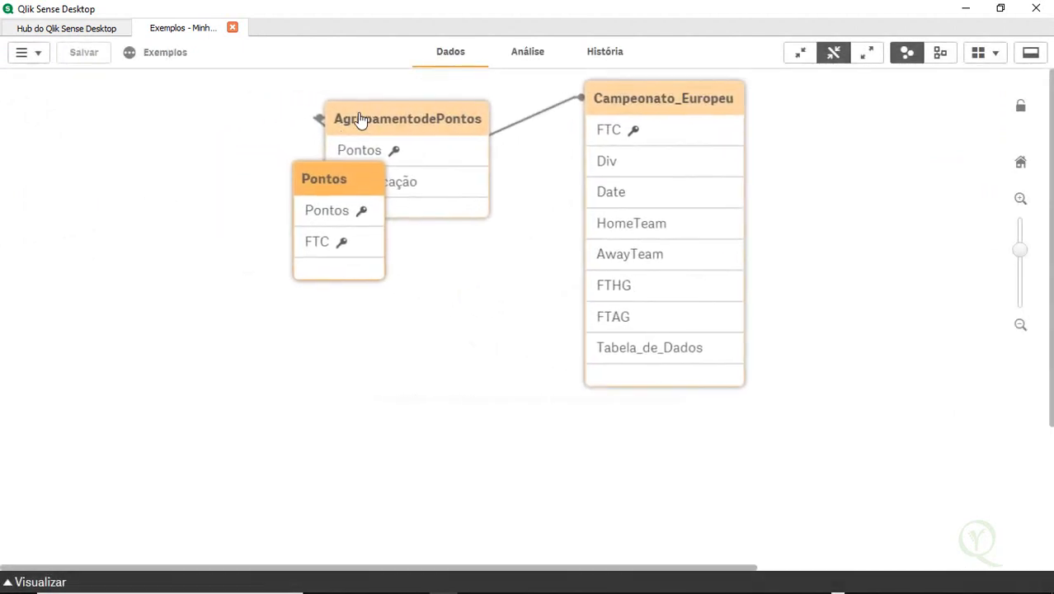
Rearrange the AgrupamentodePontos, Pontos and Campeonato_Europeu tables into a left-to-right row in the data model viewer
{"action": "left_click_drag", "start_coordinate": [400, 132], "coordinate": [455, 314]}
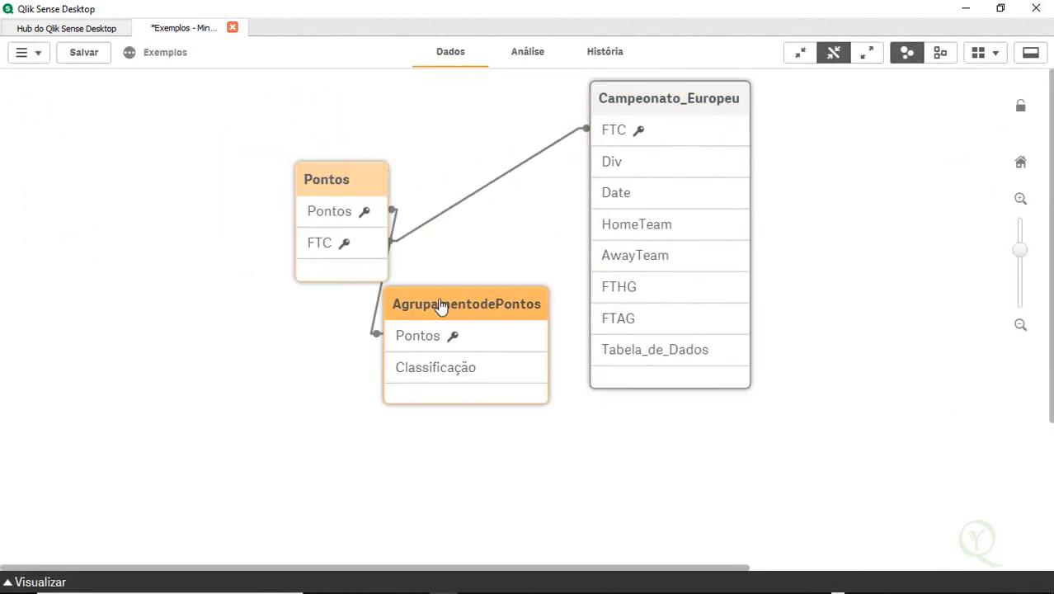
{"action": "left_click_drag", "start_coordinate": [367, 189], "coordinate": [467, 134]}
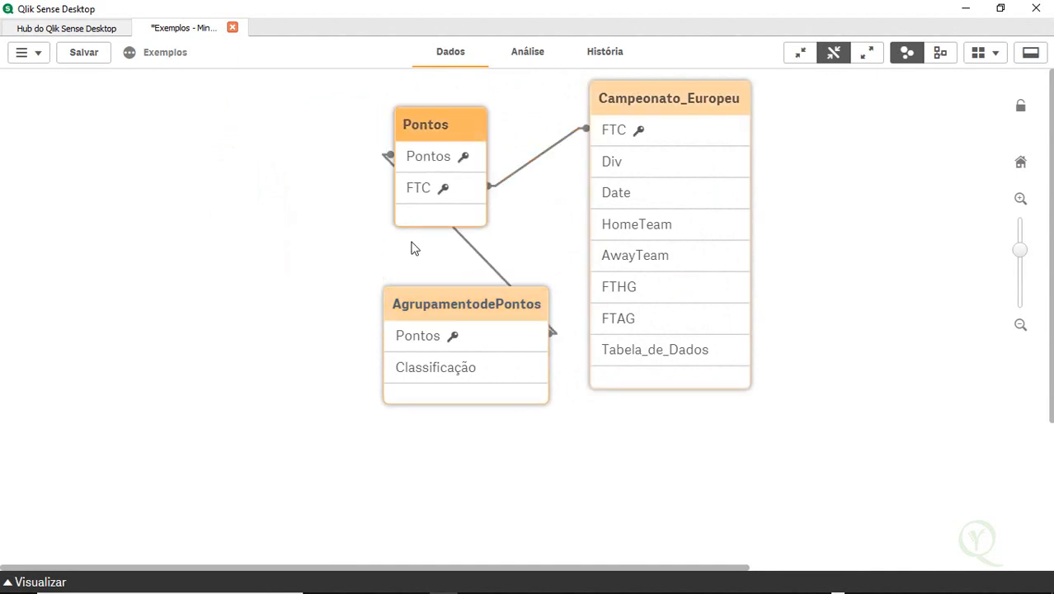
{"action": "left_click_drag", "start_coordinate": [438, 303], "coordinate": [194, 247]}
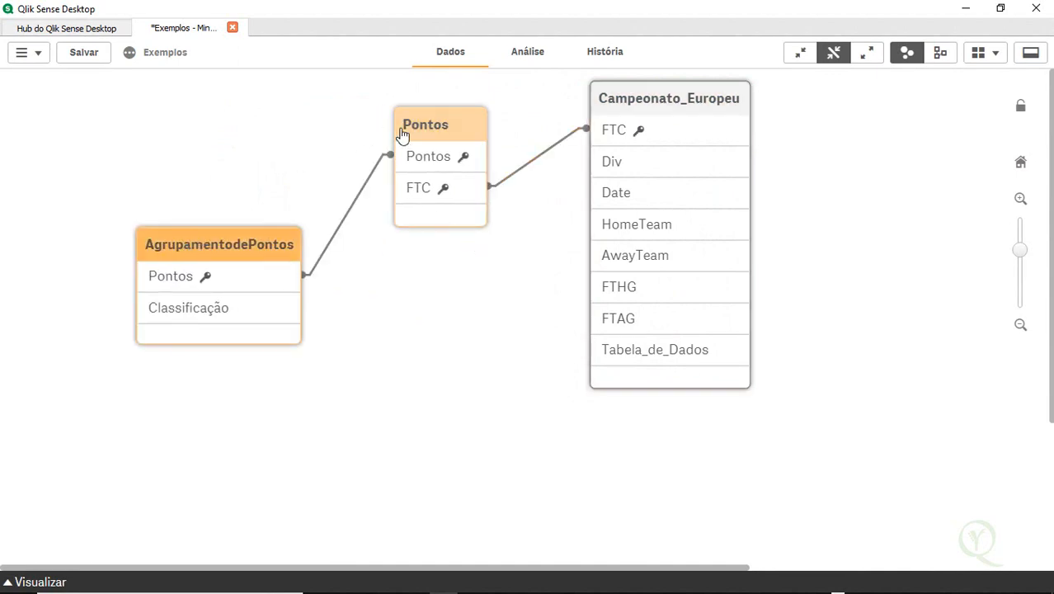
{"action": "left_click_drag", "start_coordinate": [440, 136], "coordinate": [439, 243]}
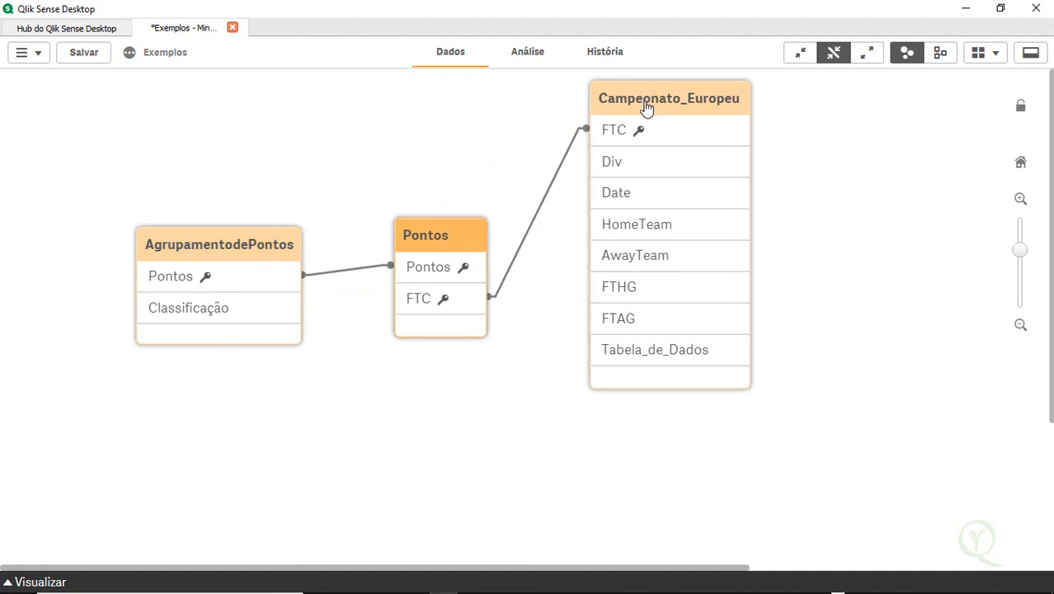
{"action": "left_click_drag", "start_coordinate": [647, 108], "coordinate": [664, 173]}
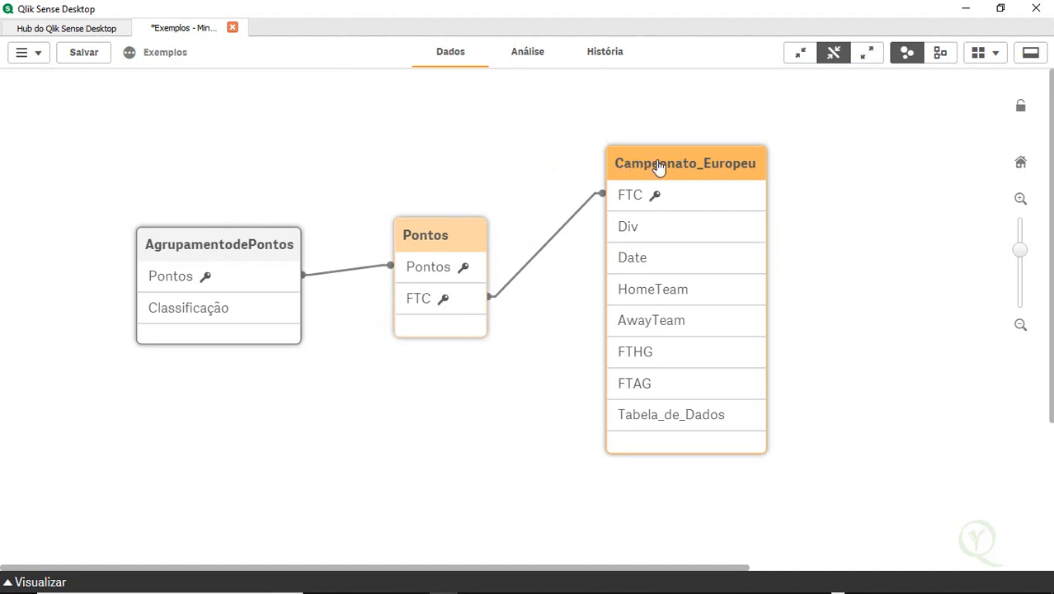
{"action": "left_click_drag", "start_coordinate": [659, 167], "coordinate": [691, 152]}
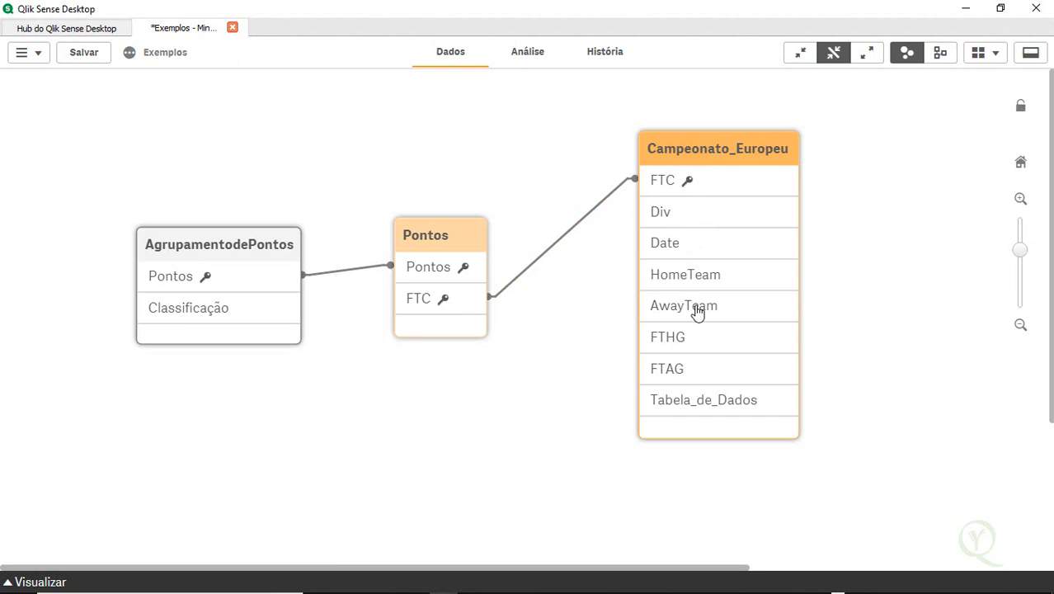
Return to the data load editor and add a new script section named Realoda
{"action": "left_click", "coordinate": [38, 64]}
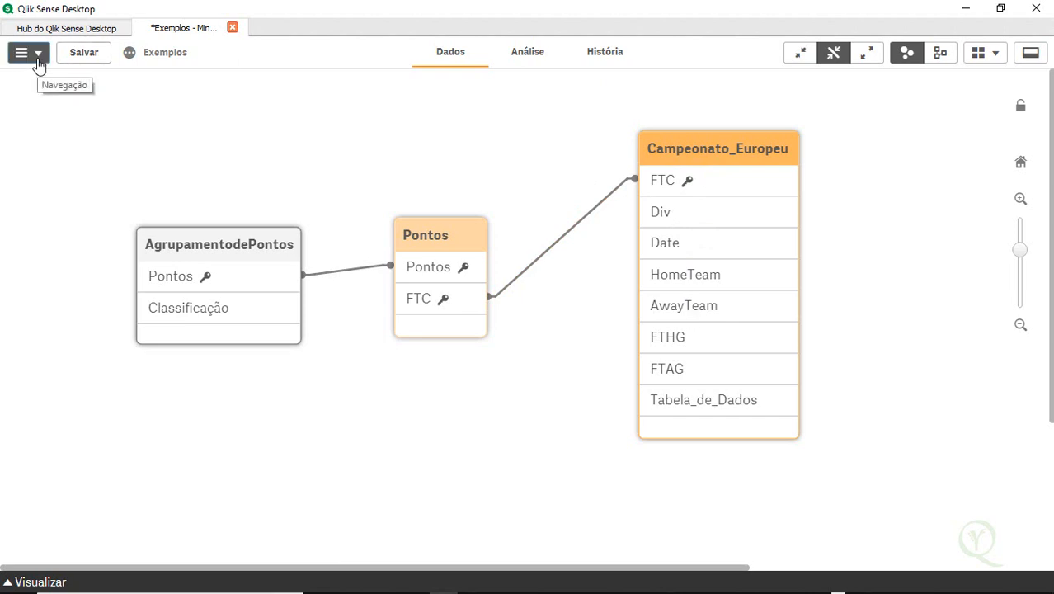
{"action": "left_click", "coordinate": [91, 150]}
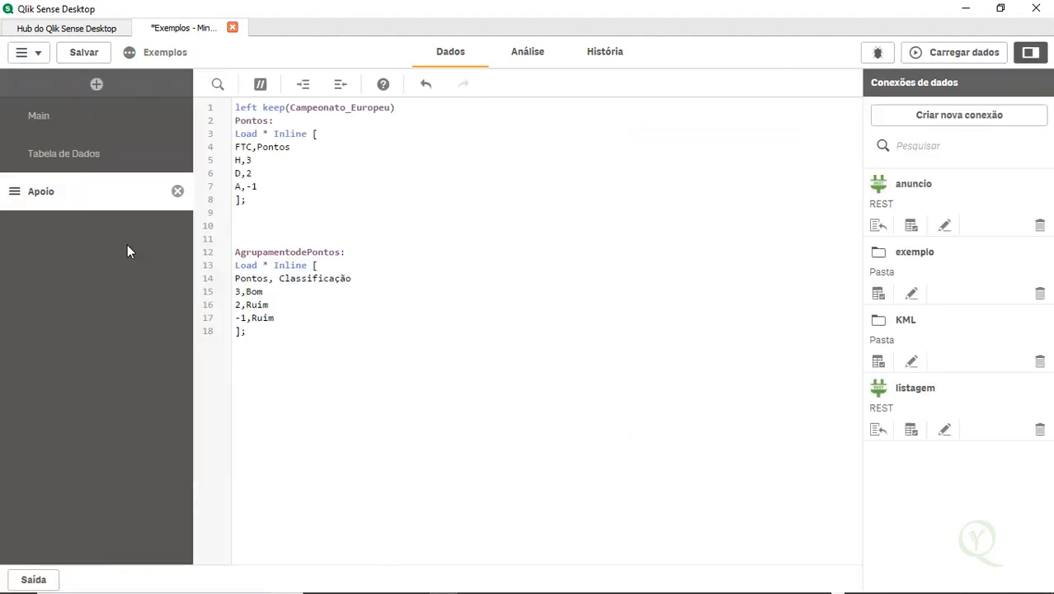
{"action": "left_click", "coordinate": [96, 84]}
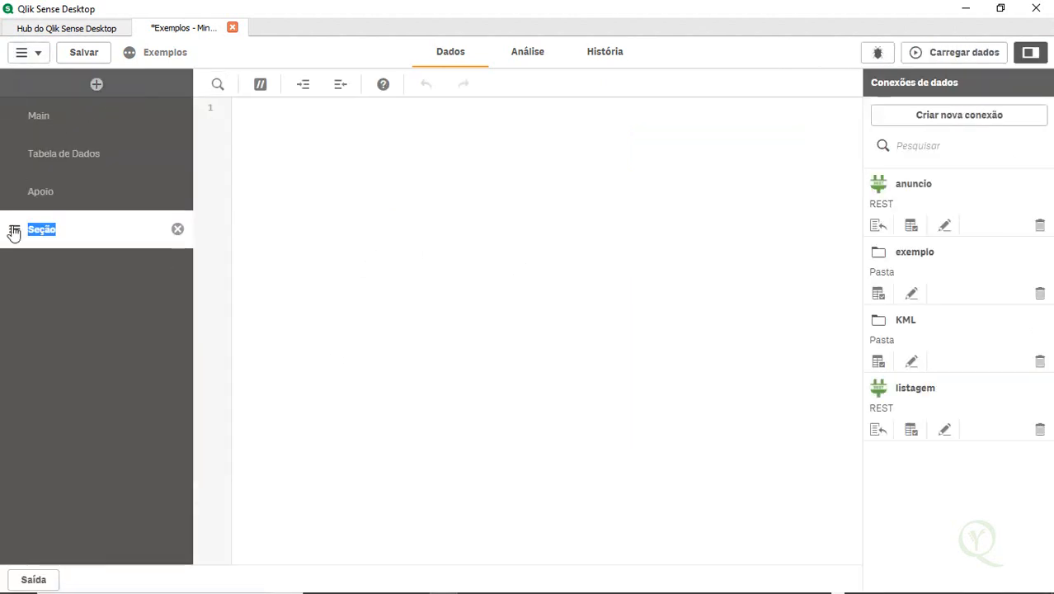
{"action": "type", "text": "Realod"}
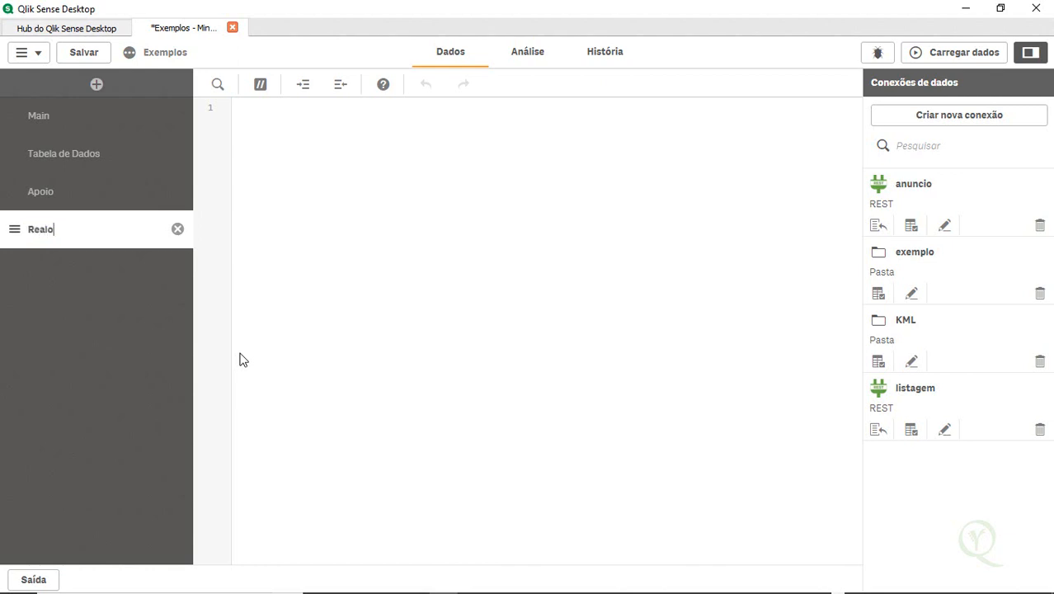
{"action": "type", "text": "a"}
Review the Campeonato_Europeu table label and field names in the Tabela de Dados section script
{"action": "left_click", "coordinate": [90, 153]}
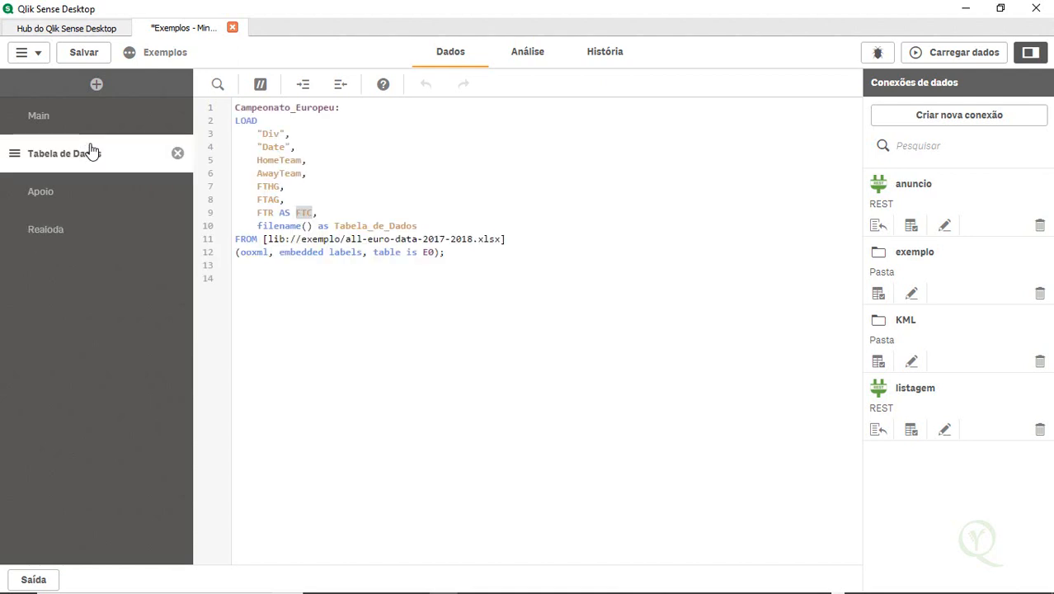
{"action": "double_click", "coordinate": [276, 108]}
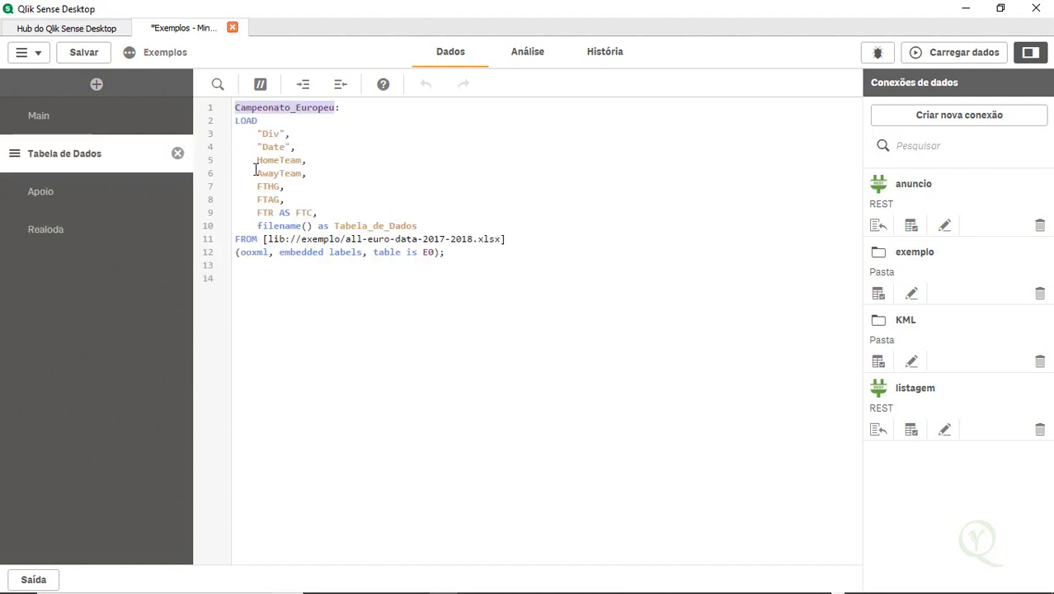
{"action": "double_click", "coordinate": [274, 147]}
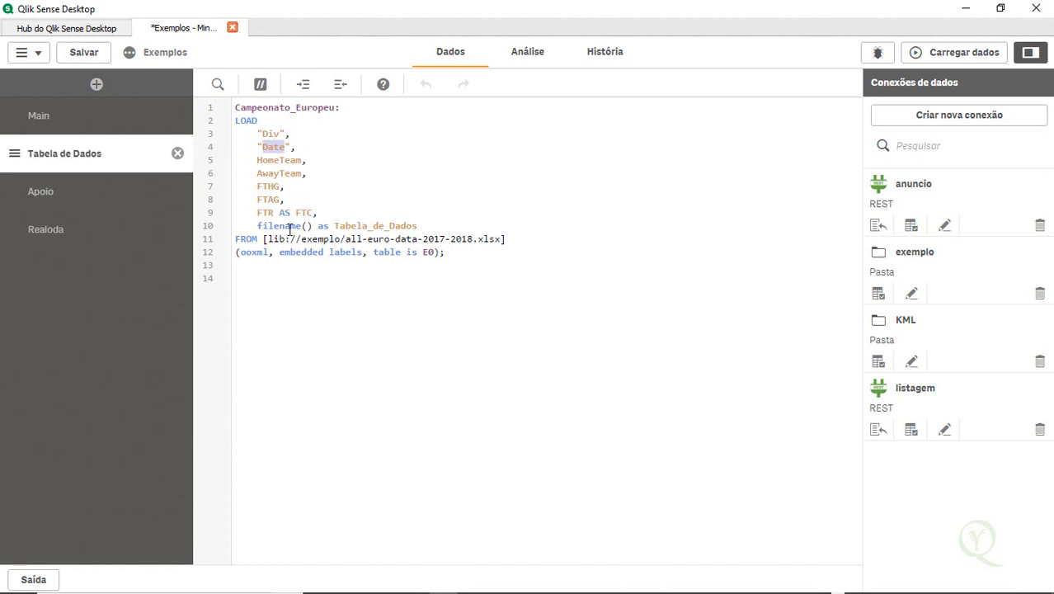
{"action": "double_click", "coordinate": [294, 161]}
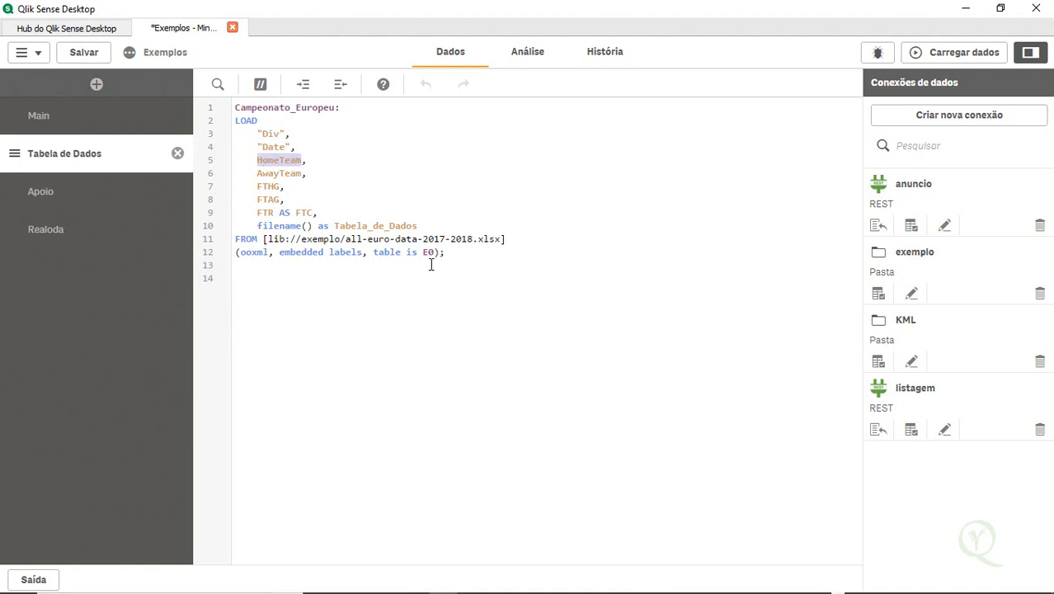
{"action": "double_click", "coordinate": [277, 108]}
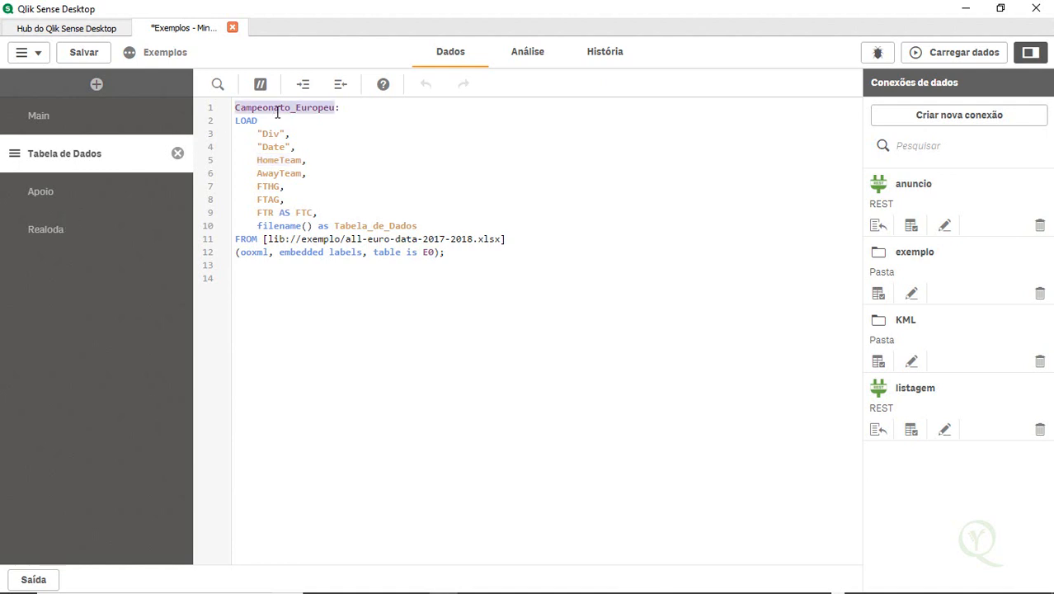
Rename the new script section to Recarga
{"action": "left_click", "coordinate": [66, 228]}
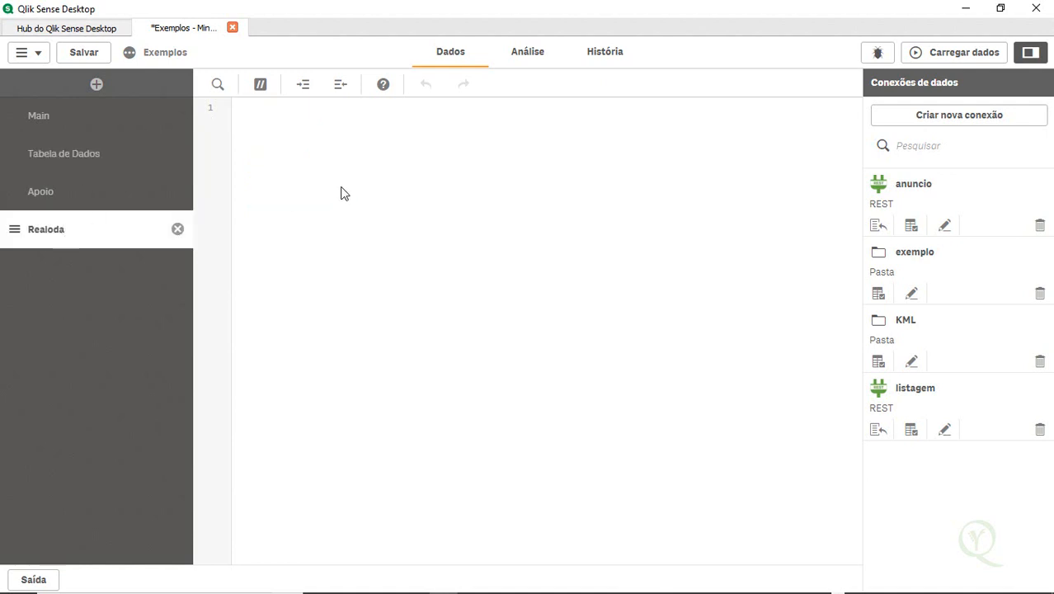
{"action": "double_click", "coordinate": [48, 228]}
{"action": "type", "text": "Recarre"}
{"action": "key", "text": "BackSpace"}
{"action": "key", "text": "BackSpace"}
{"action": "type", "text": "ga"}
{"action": "type", "text": "Times que"}
Start the Recarga section script with the table label Times_que_Contem_A: and a new line
{"action": "key", "text": "BackSpace"}
{"action": "key", "text": "BackSpace"}
{"action": "key", "text": "BackSpace"}
{"action": "key", "text": "BackSpace"}
{"action": "key", "text": "BackSpace"}
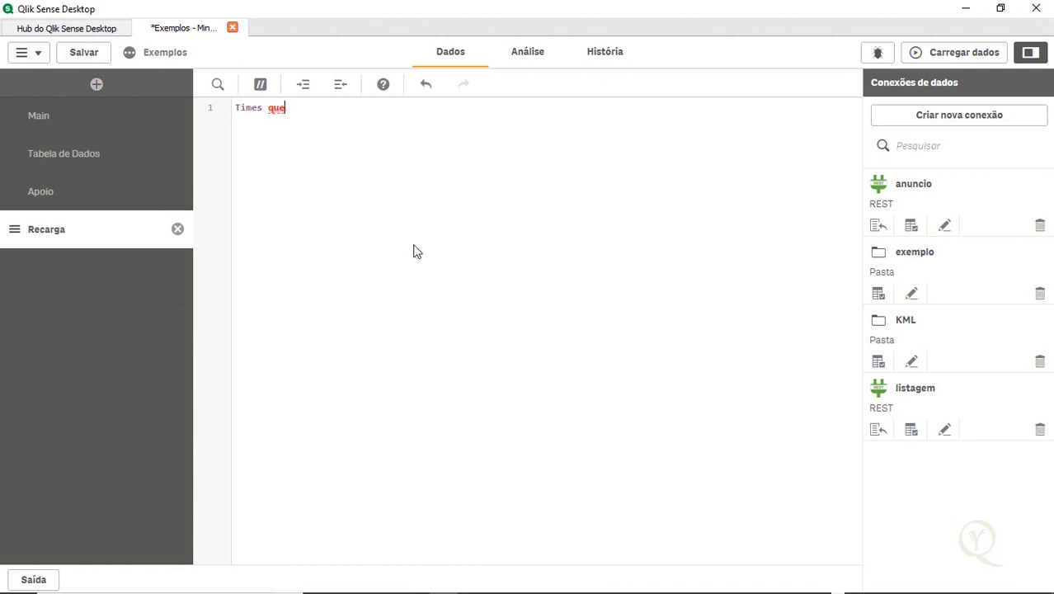
{"action": "type", "text": "_que_Contem_A:"}
{"action": "key", "text": "Return"}
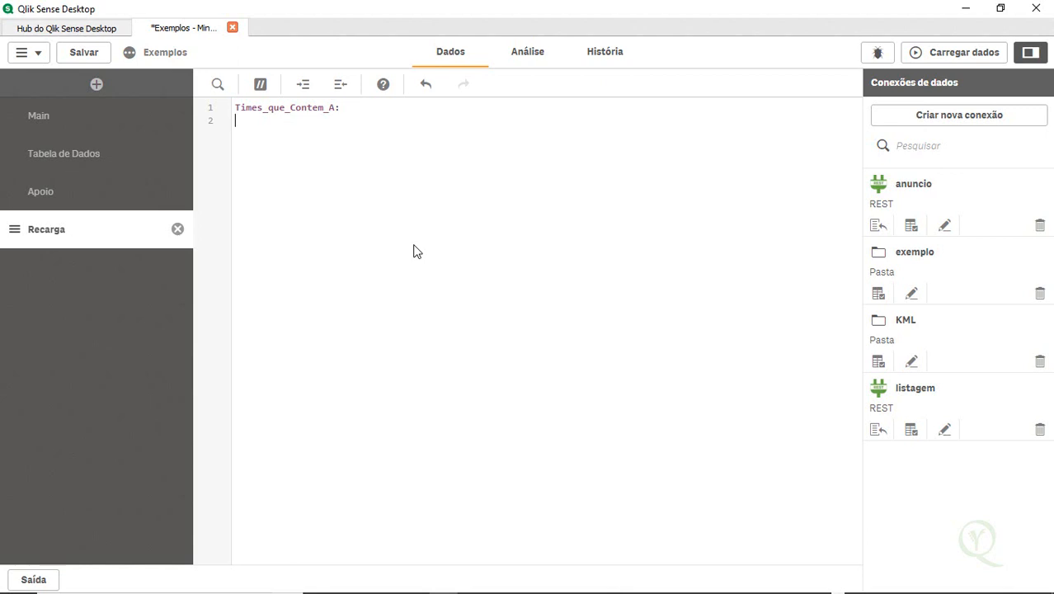
Write the Load, HomeTeam and Resident lines under Times_que_Contem_A:, copying the HomeTeam field name from the Tabela de Dados section
{"action": "type", "text": "Load"}
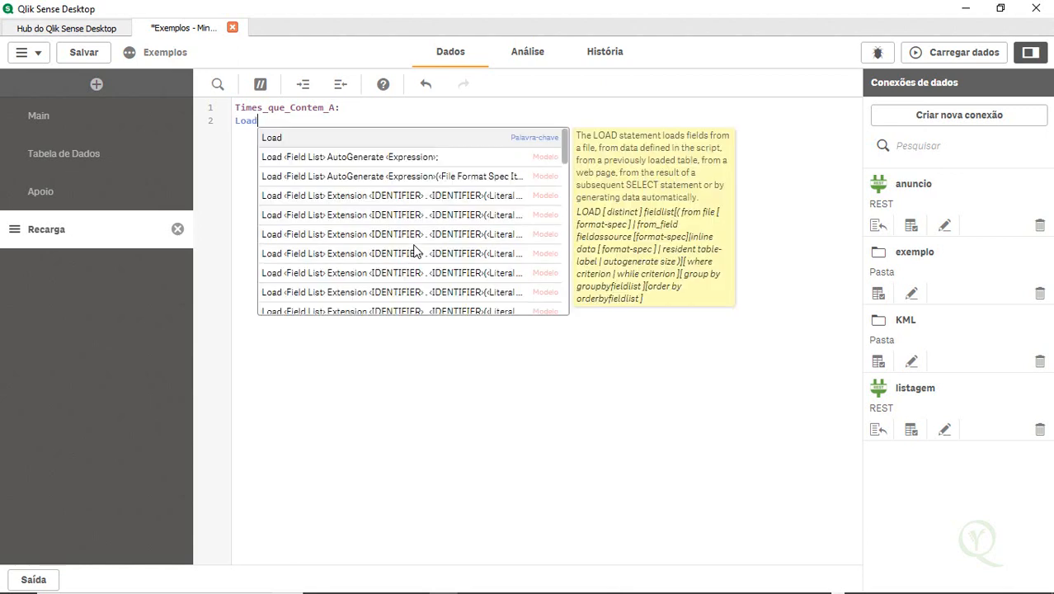
{"action": "key", "text": "Escape"}
{"action": "key", "text": "Return"}
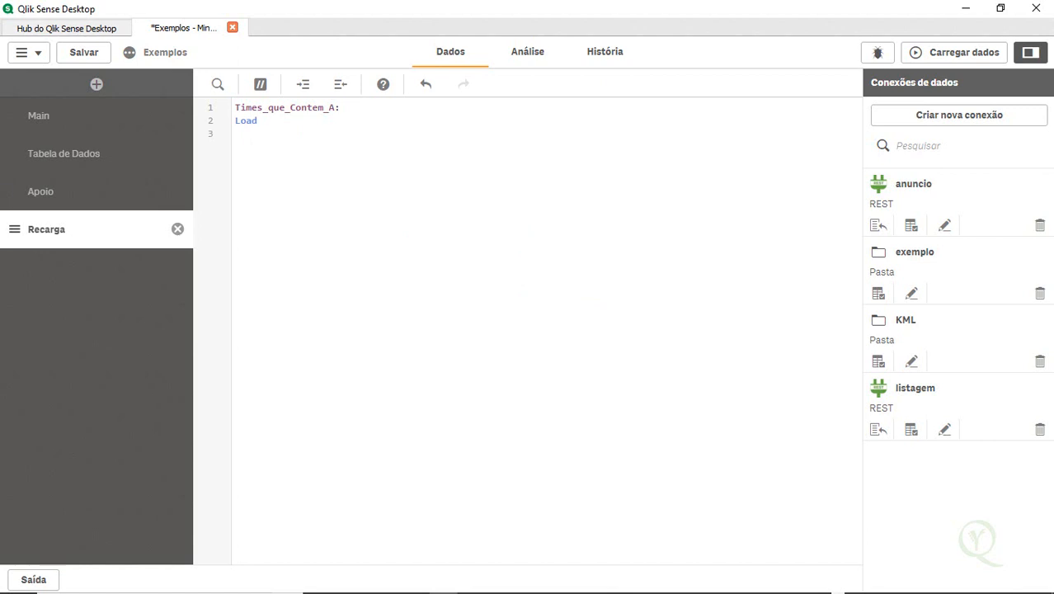
{"action": "left_click", "coordinate": [72, 157]}
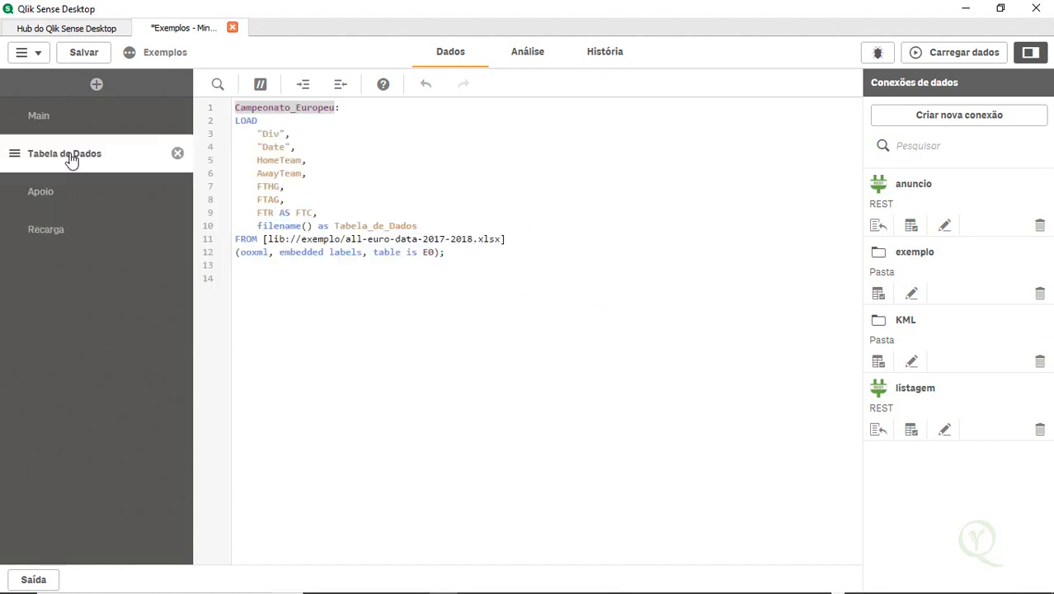
{"action": "left_click", "coordinate": [284, 160]}
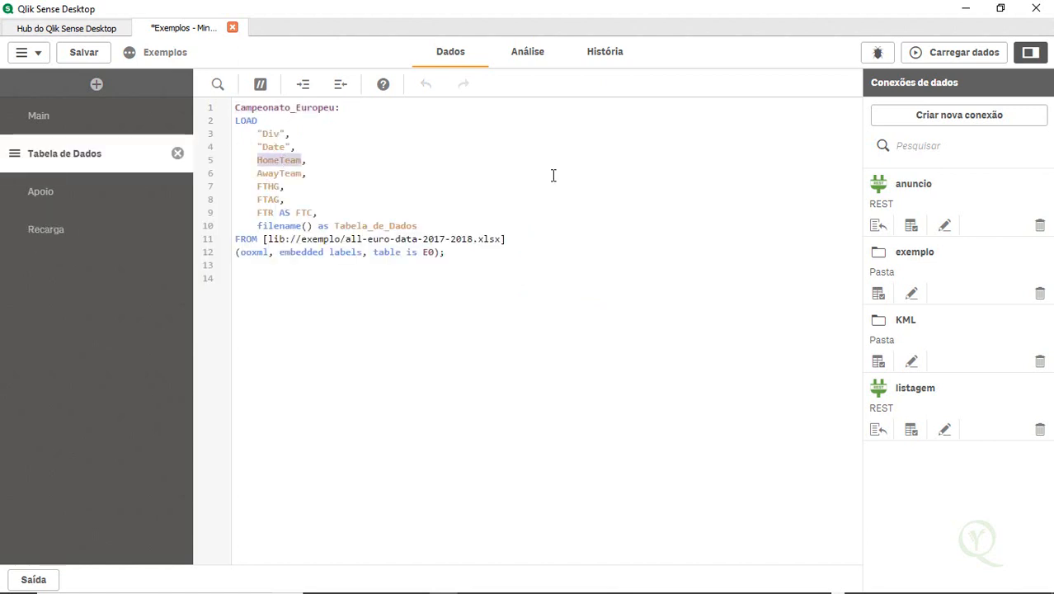
{"action": "left_click", "coordinate": [60, 231]}
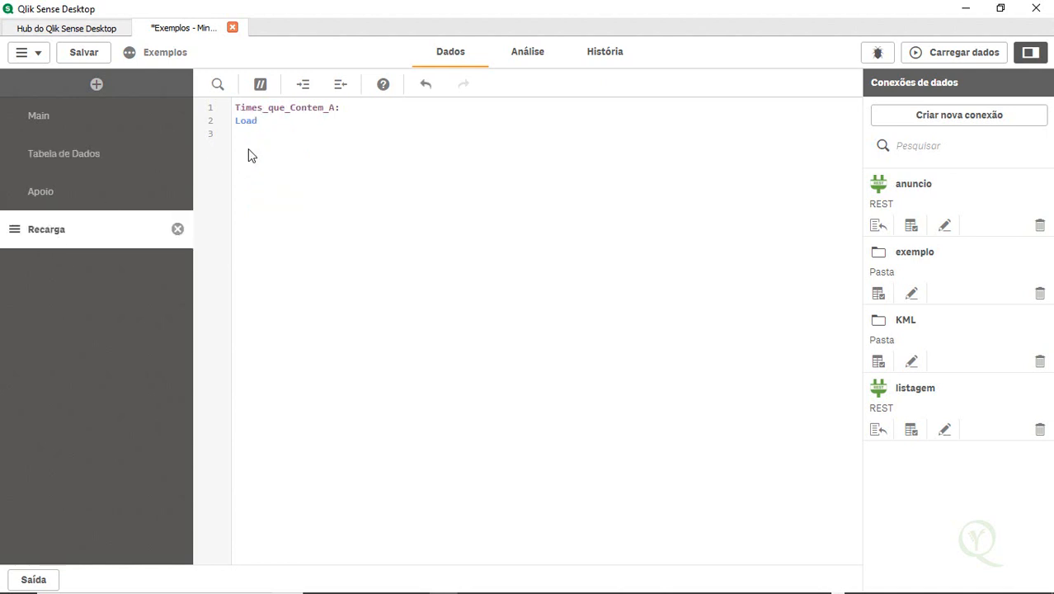
{"action": "type", "text": "HomeTeam"}
{"action": "key", "text": "Return"}
{"action": "type", "text": "resi"}
{"action": "key", "text": "Return"}
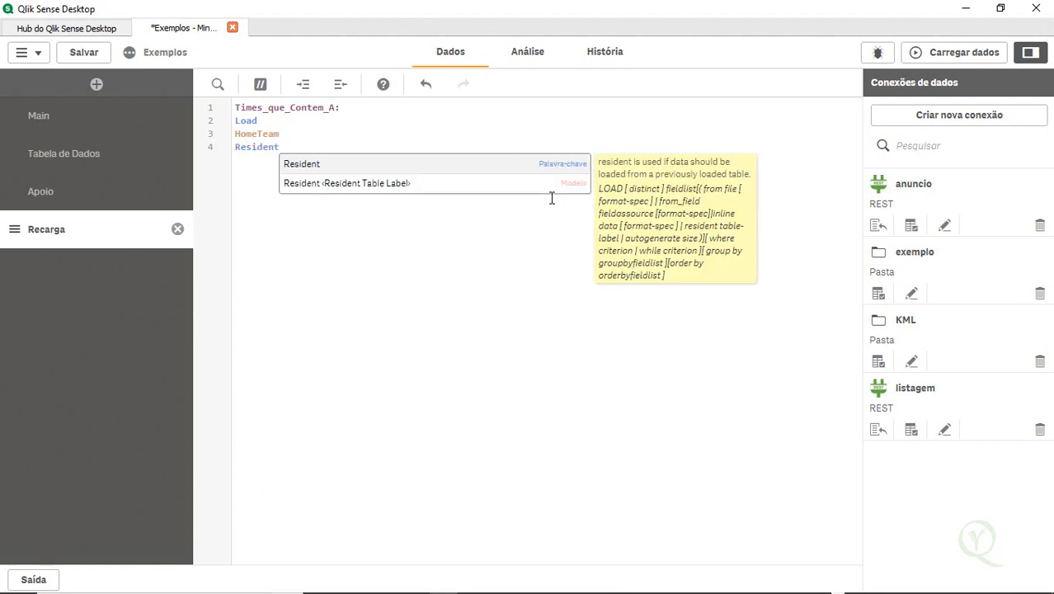
{"action": "key", "text": "BackSpace"}
{"action": "key", "text": "Down"}
{"action": "key", "text": "Return"}
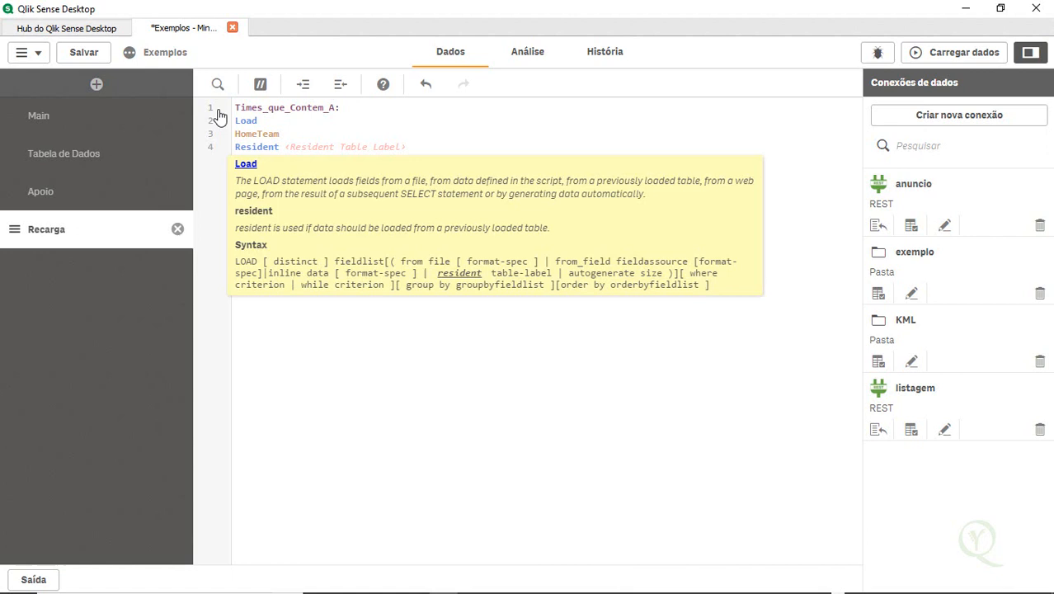
Complete the Resident line with Campeonato_Europeu; copied from the table label in the Tabela de Dados section
{"action": "left_click", "coordinate": [144, 162]}
{"action": "double_click", "coordinate": [286, 108]}
{"action": "key", "text": "ctrl+c"}
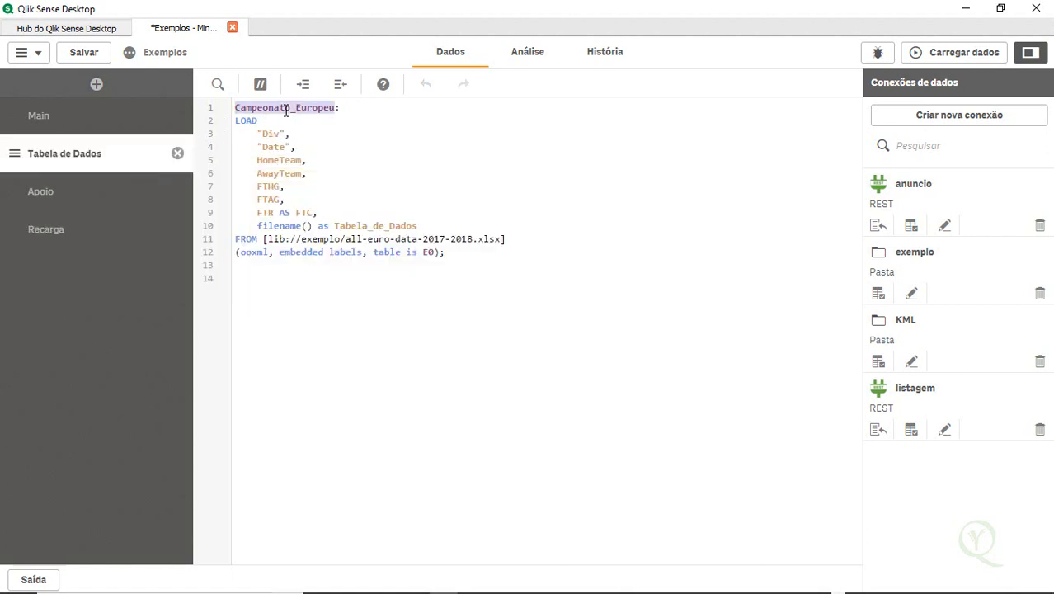
{"action": "left_click", "coordinate": [81, 230]}
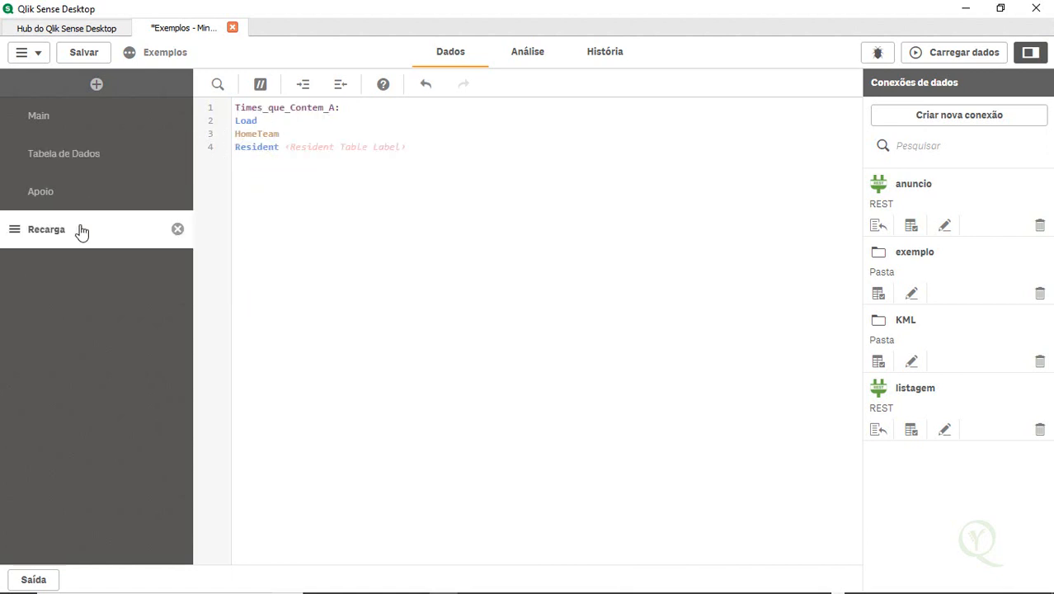
{"action": "left_click", "coordinate": [298, 108]}
{"action": "left_click", "coordinate": [290, 146]}
{"action": "key", "text": "ctrl+v"}
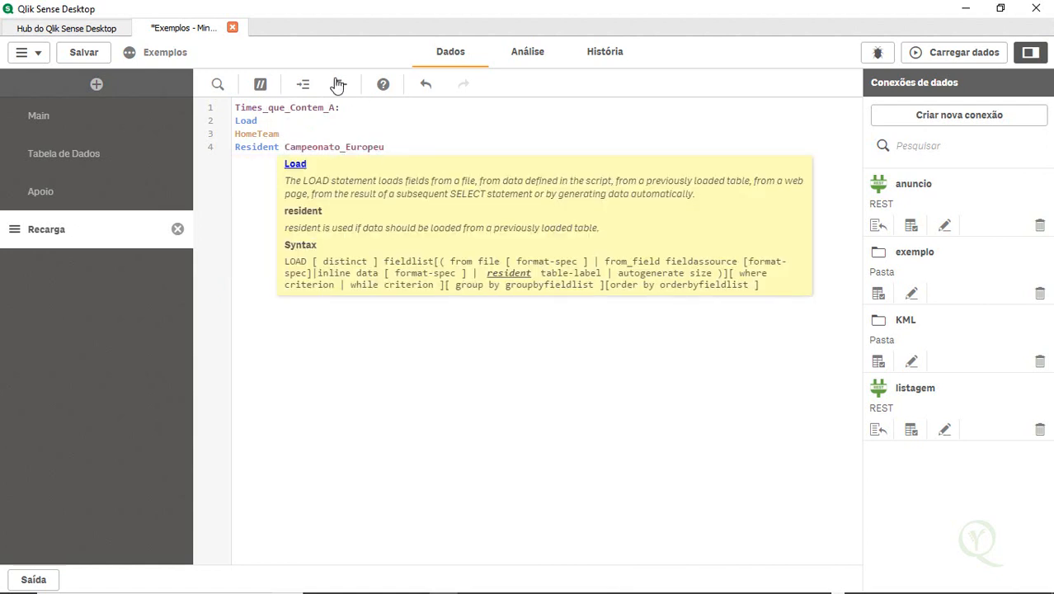
{"action": "type", "text": ";"}
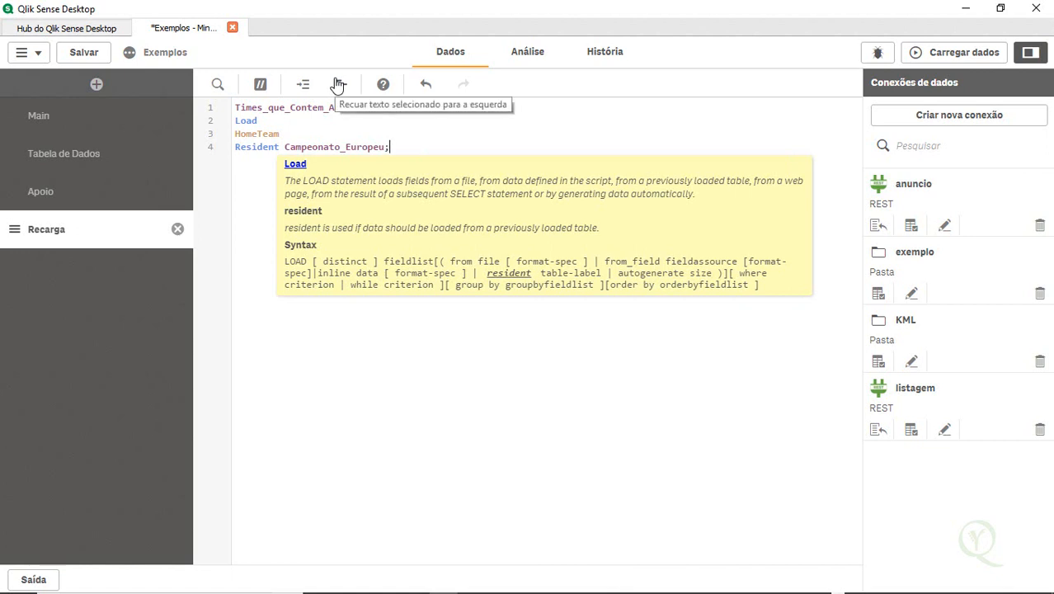
Add the Distinct keyword after Load in the Times_que_Contem_A statement
{"action": "left_click", "coordinate": [285, 121]}
{"action": "type", "text": "dis"}
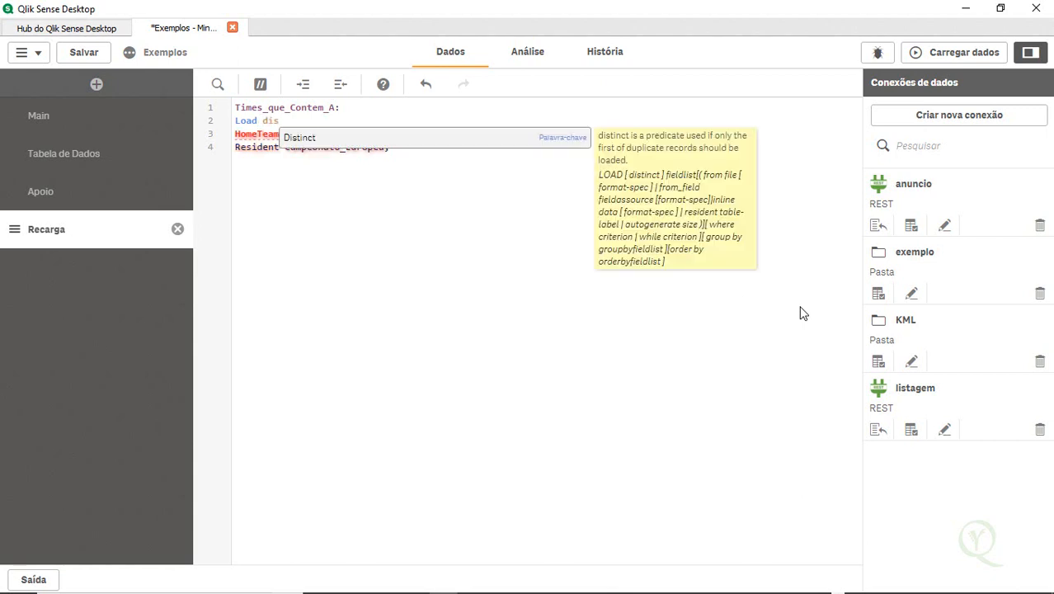
{"action": "key", "text": "Return"}
{"action": "left_click", "coordinate": [288, 193]}
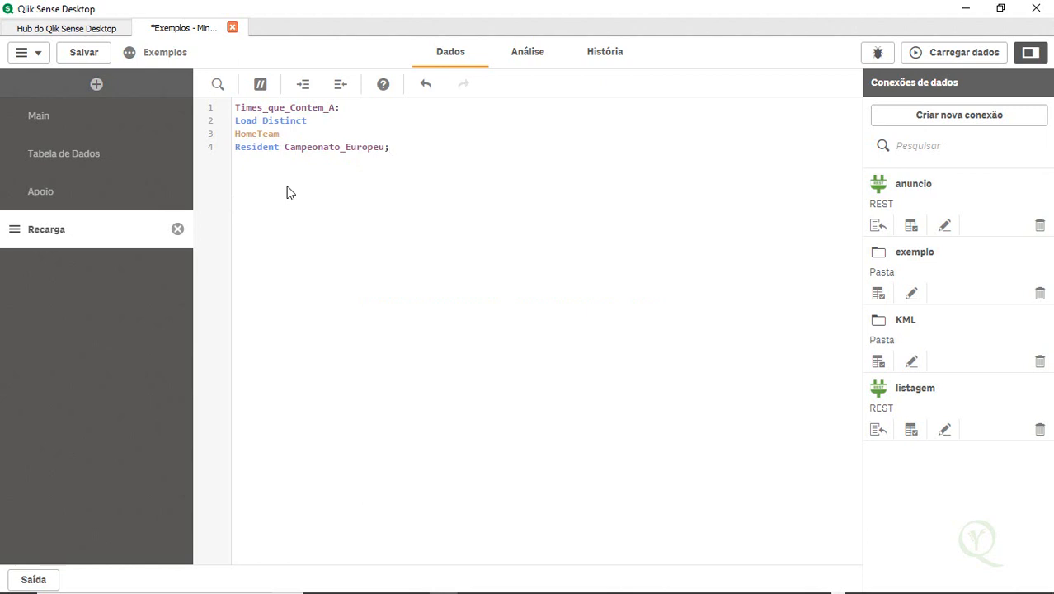
Start a Where clause with the WildMatch function on a new line after the Resident Campeonato_Europeu line
{"action": "left_click", "coordinate": [313, 112]}
{"action": "left_click", "coordinate": [405, 172]}
{"action": "key", "text": "Return"}
{"action": "key", "text": "Return"}
{"action": "key", "text": "Return"}
{"action": "key", "text": "Return"}
{"action": "left_click", "coordinate": [389, 147]}
{"action": "key", "text": "Return"}
{"action": "type", "text": "Where Wil;"}
{"action": "key", "text": "Return"}
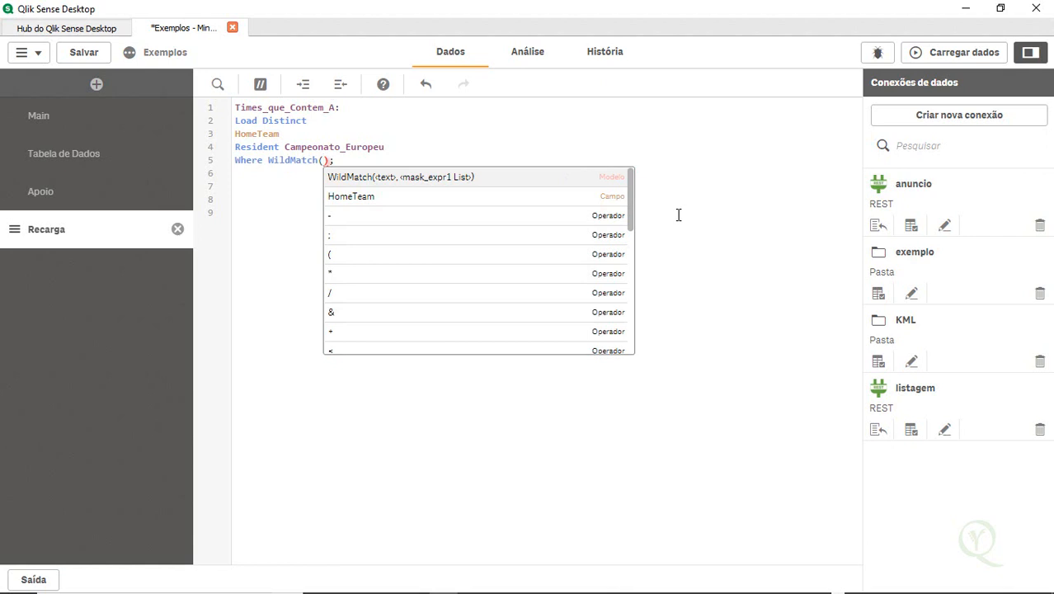
Complete the condition as WildMatch(HomeTeam,'*A*') > 0; and add blank lines below it
{"action": "double_click", "coordinate": [255, 134]}
{"action": "key", "text": "ctrl+c"}
{"action": "left_click", "coordinate": [323, 161]}
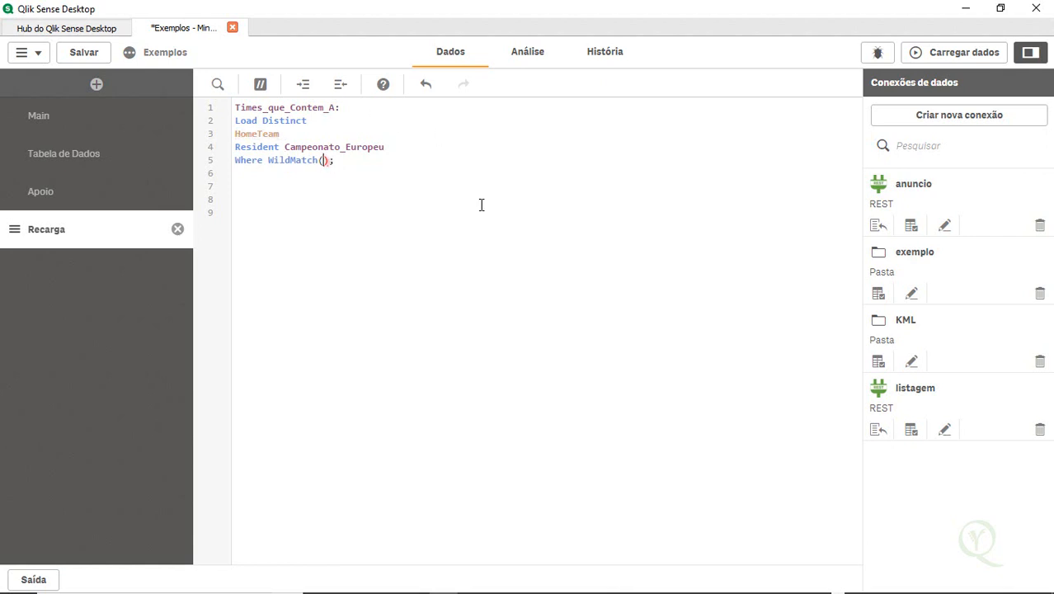
{"action": "key", "text": "ctrl+v"}
{"action": "type", "text": ",'*A*"}
{"action": "key", "text": "Left"}
{"action": "key", "text": "Left"}
{"action": "type", "text": "*"}
{"action": "key", "text": "Right"}
{"action": "key", "text": "Right"}
{"action": "key", "text": "Right"}
{"action": "type", "text": "> 0"}
{"action": "key", "text": "Right"}
{"action": "key", "text": "Return"}
{"action": "key", "text": "Return"}
{"action": "key", "text": "Return"}
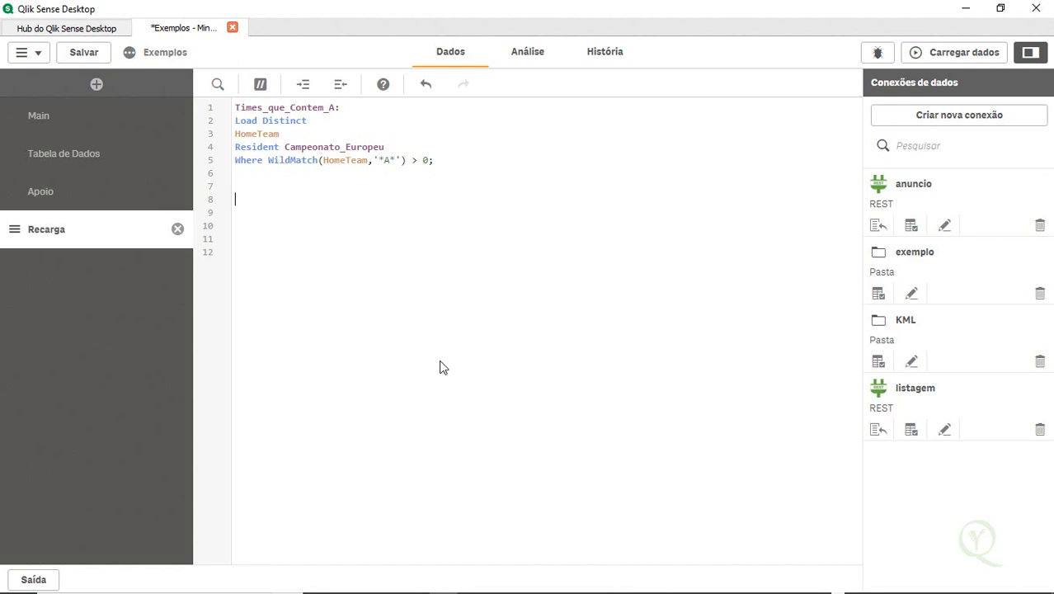
Add a second table label Times_que_Contem_A_Official: by reusing the first label name
{"action": "type", "text": "Tim"}
{"action": "double_click", "coordinate": [320, 108]}
{"action": "key", "text": "ctrl+c"}
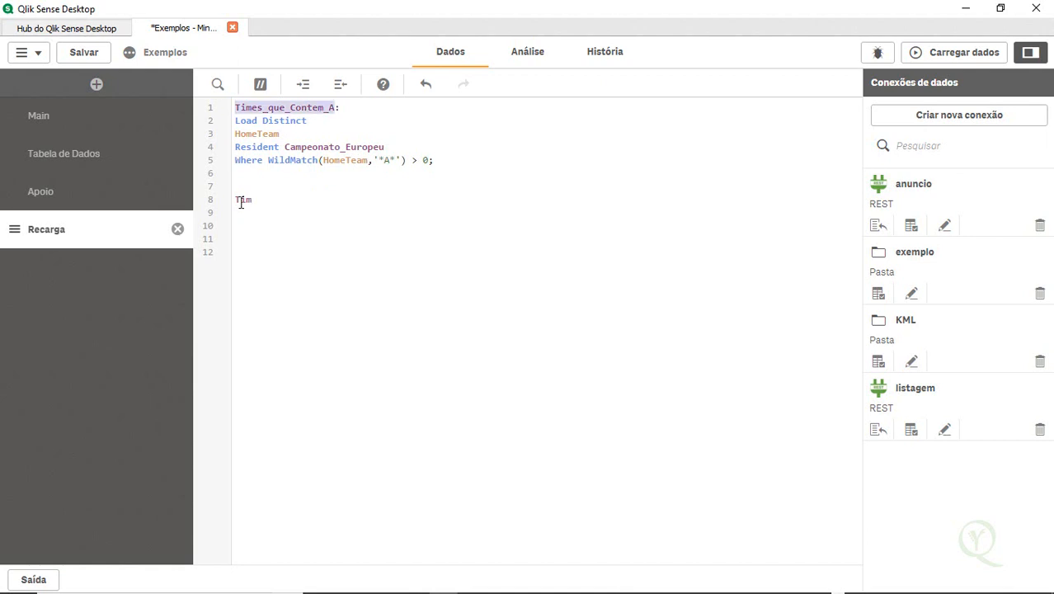
{"action": "double_click", "coordinate": [241, 200]}
{"action": "key", "text": "ctrl+v"}
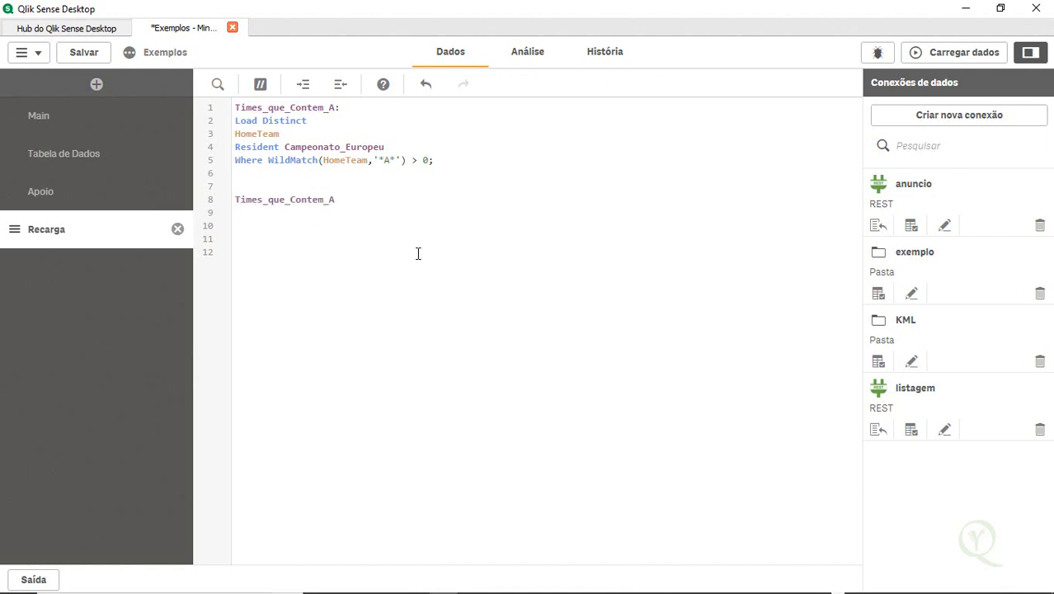
{"action": "type", "text": "_Of"}
{"action": "type", "text": "ficial:"}
{"action": "key", "text": "Return"}
Write Load and HomeTeam, lines under the Times_que_Contem_A_Official label
{"action": "type", "text": "Load"}
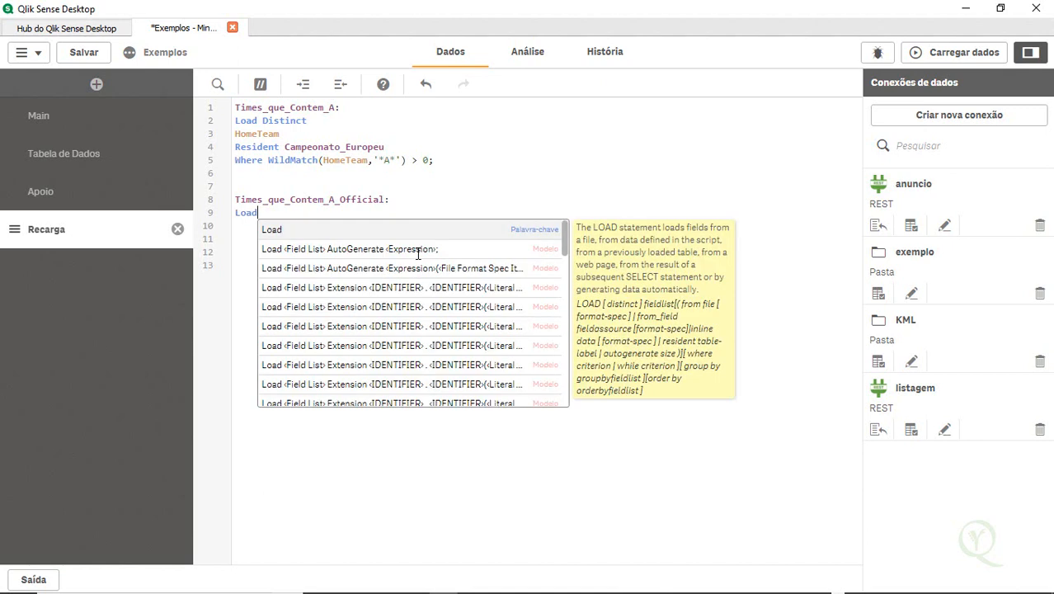
{"action": "key", "text": "Escape"}
{"action": "key", "text": "Return"}
{"action": "key", "text": "Return"}
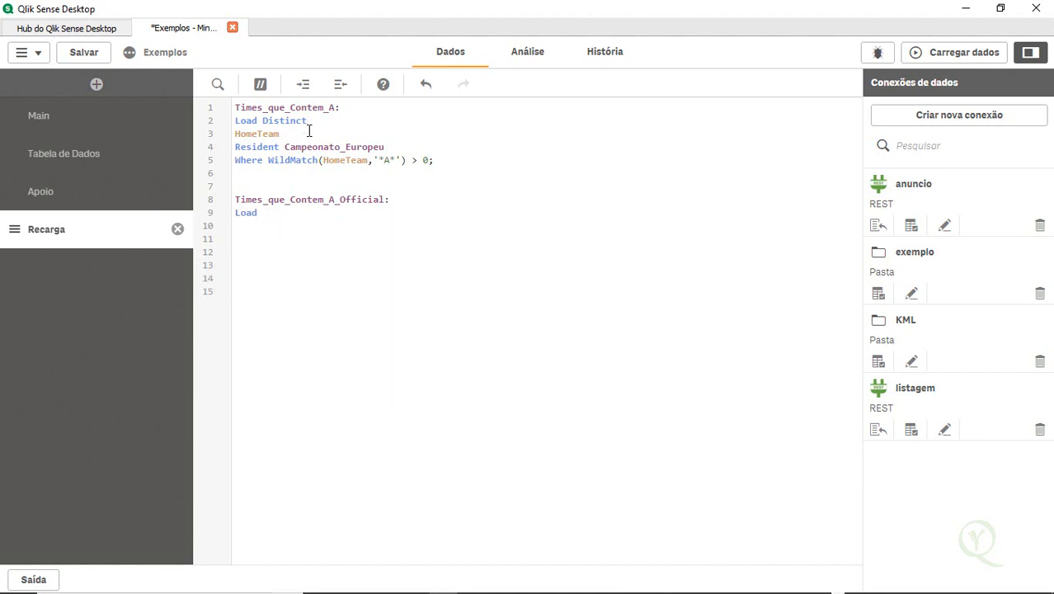
{"action": "double_click", "coordinate": [262, 134]}
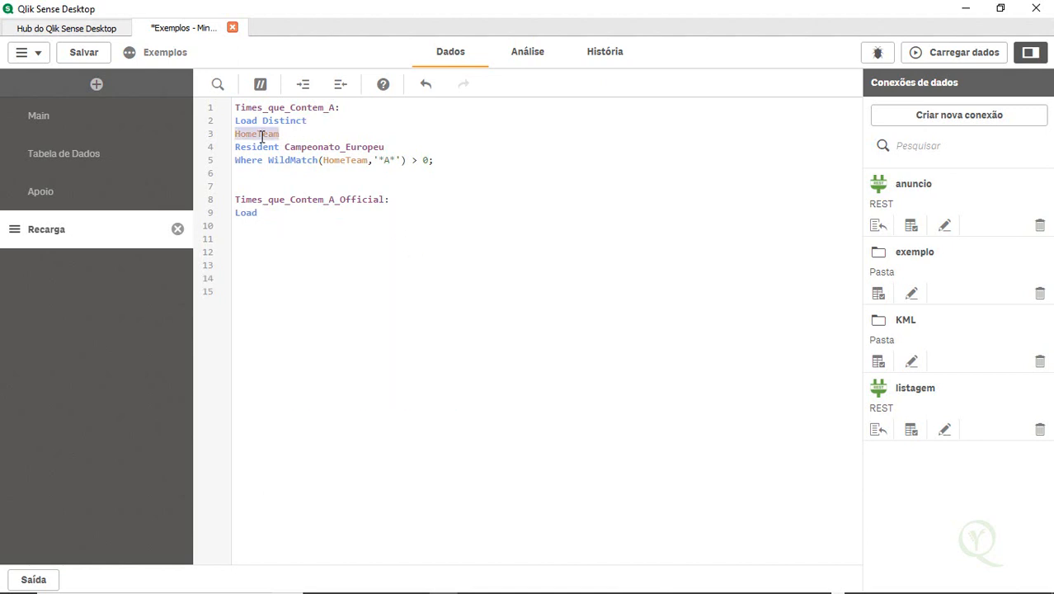
{"action": "left_click", "coordinate": [247, 226]}
{"action": "key", "text": "ctrl+v"}
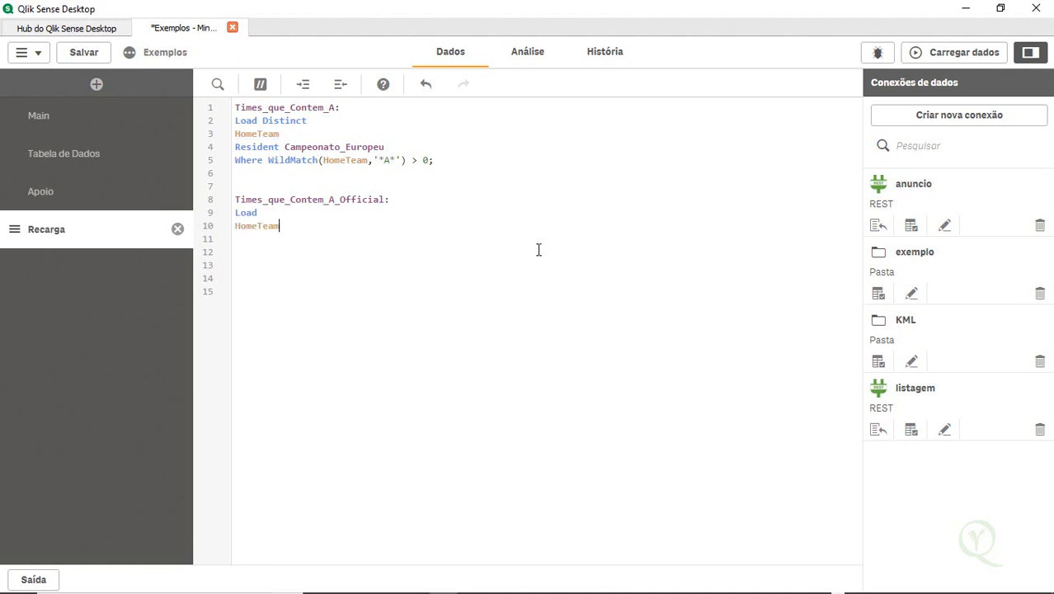
{"action": "key", "text": "Return"}
{"action": "key", "text": "BackSpace"}
{"action": "type", "text": ","}
{"action": "key", "text": "Return"}
Add the constant field 'Este Time Pertence a Letra A' as Identificação to the second load
{"action": "type", "text": "'Este "}
{"action": "type", "text": "Time Pertence a L"}
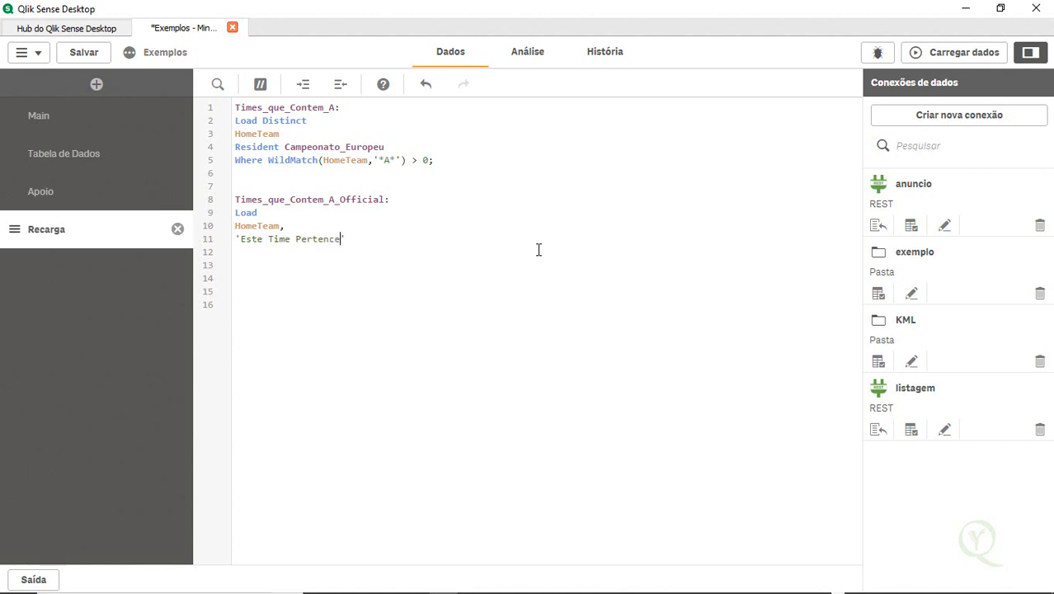
{"action": "type", "text": "etra A' as Identificação"}
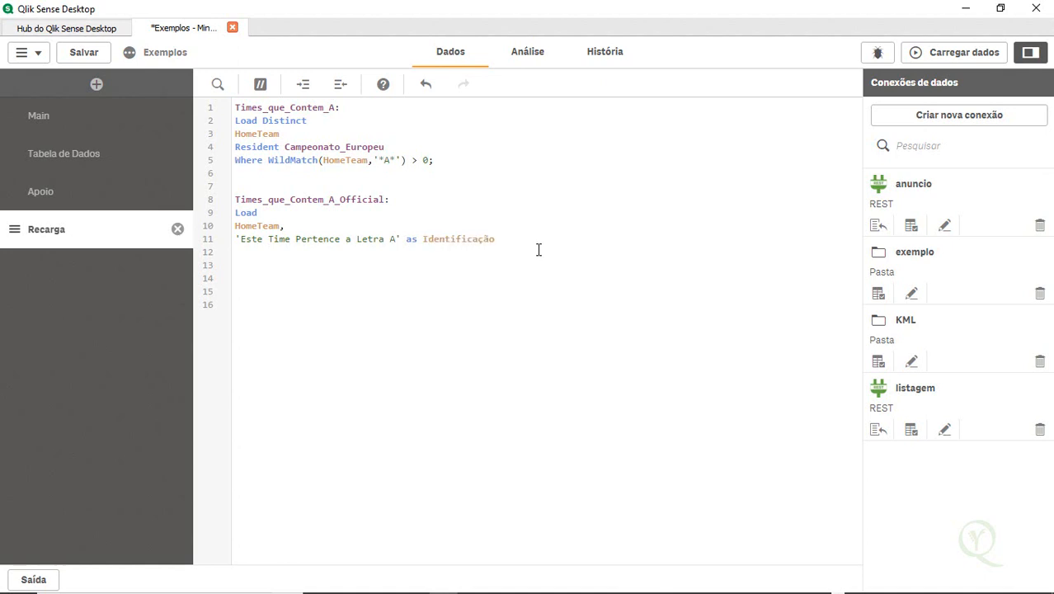
Finish the second load with Resident Times_que_Contem_A; using the copied first table label
{"action": "key", "text": "Return"}
{"action": "type", "text": "Resident"}
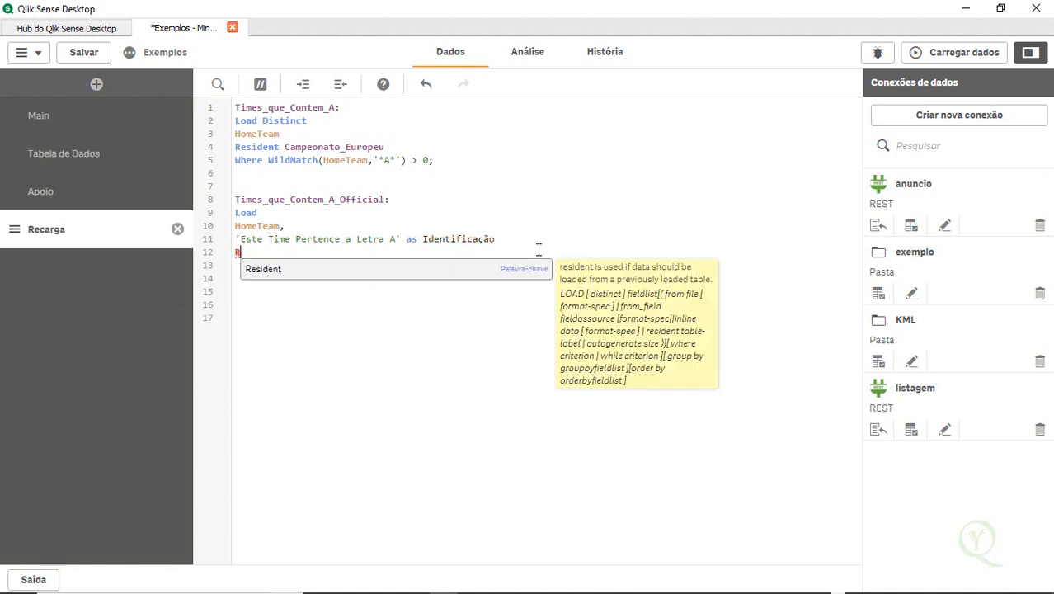
{"action": "double_click", "coordinate": [270, 108]}
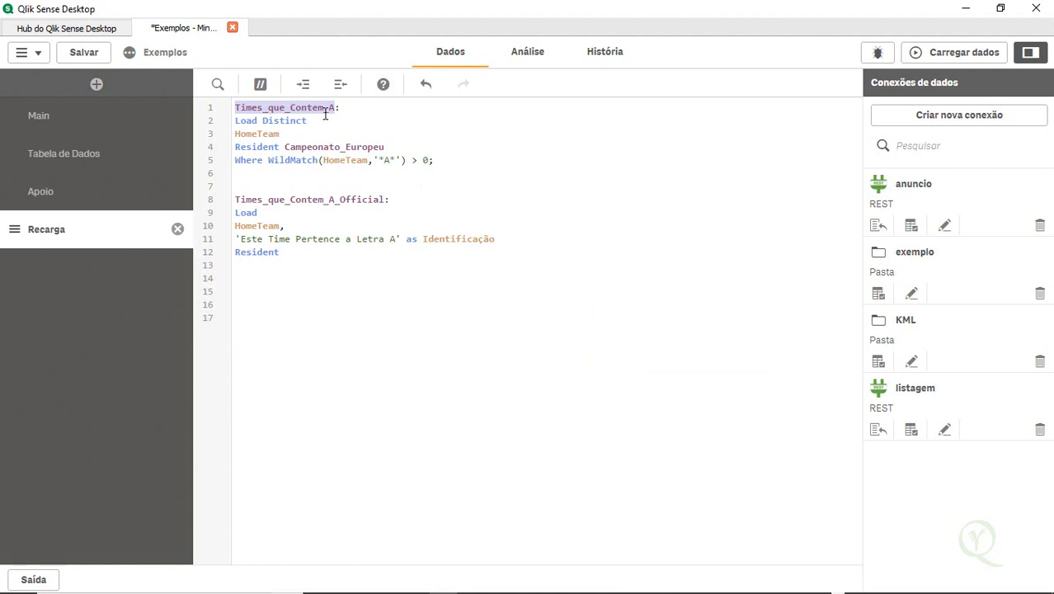
{"action": "left_click", "coordinate": [305, 257]}
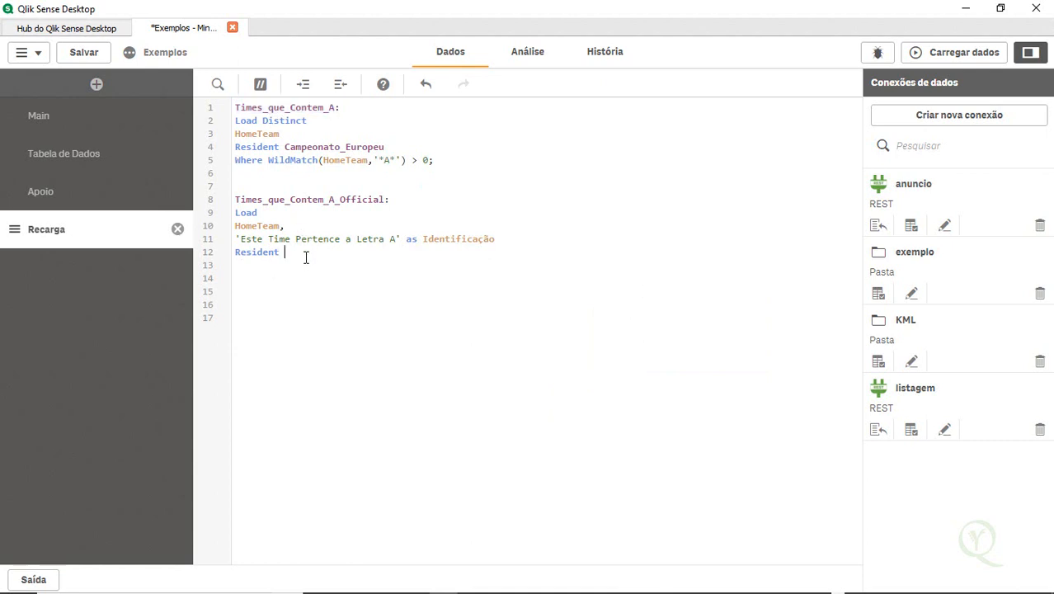
{"action": "key", "text": "ctrl+v"}
{"action": "key", "text": "Return"}
{"action": "key", "text": "Return"}
Add a Drop Table Times_que_Contem_A; statement at the end of the script
{"action": "type", "text": "drop"}
{"action": "key", "text": "Down"}
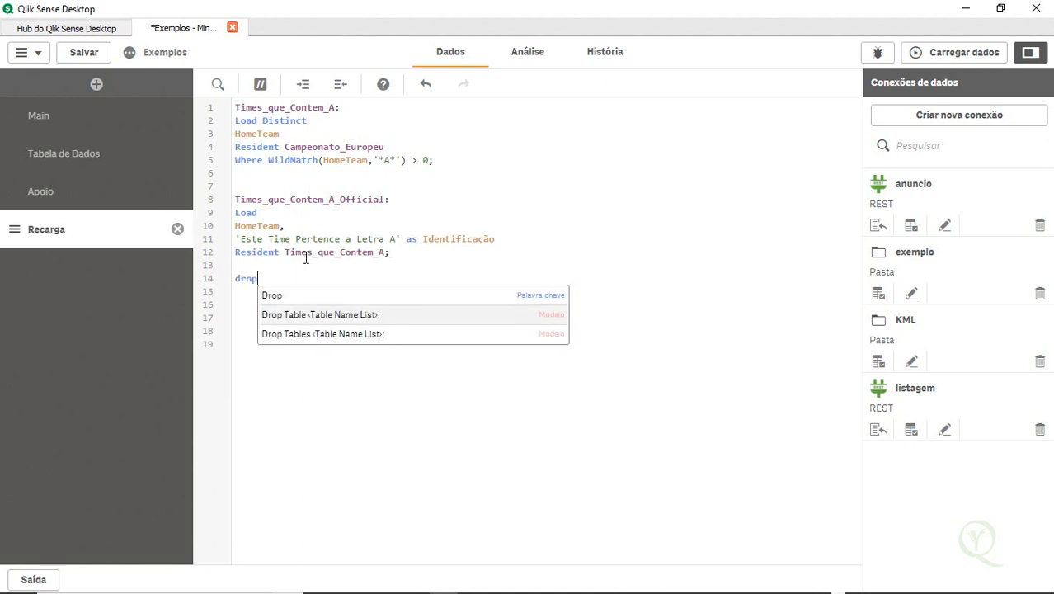
{"action": "key", "text": "Return"}
{"action": "key", "text": "ctrl+v"}
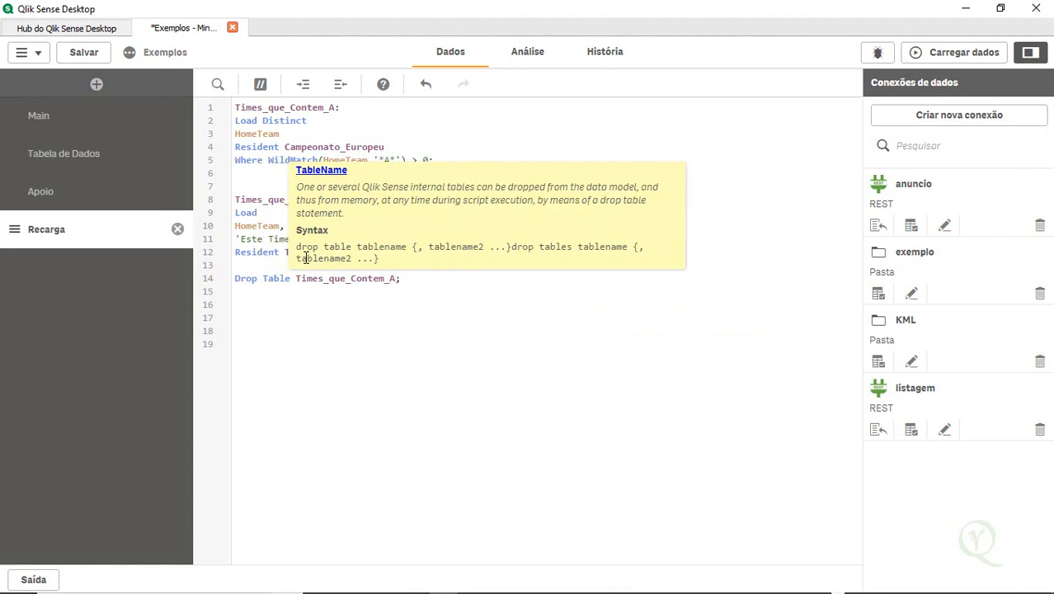
Reload the data with the Recarga script and close the load progress dialog
{"action": "left_click", "coordinate": [296, 109]}
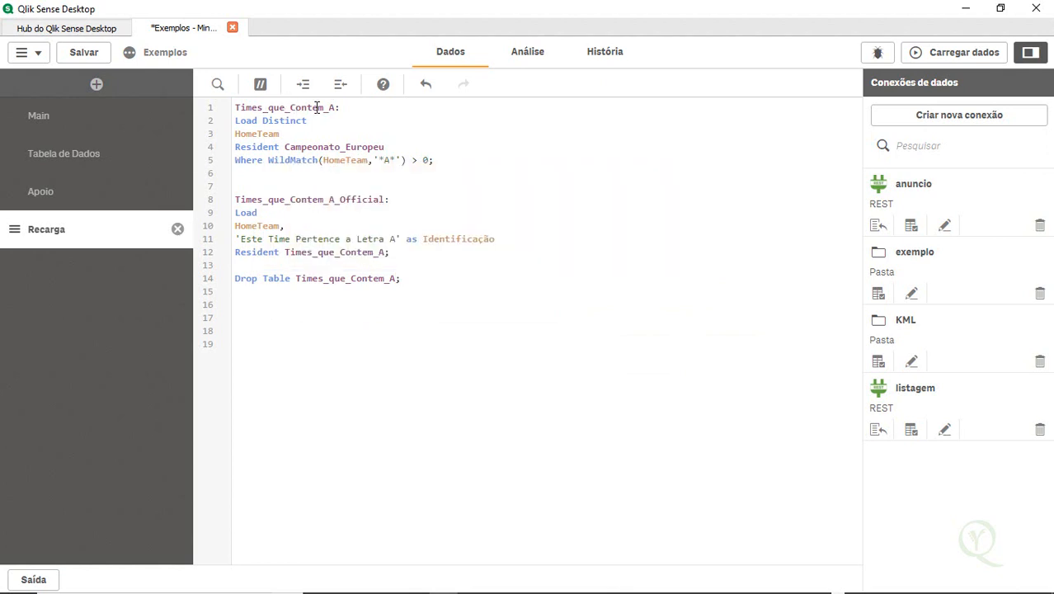
{"action": "double_click", "coordinate": [320, 199]}
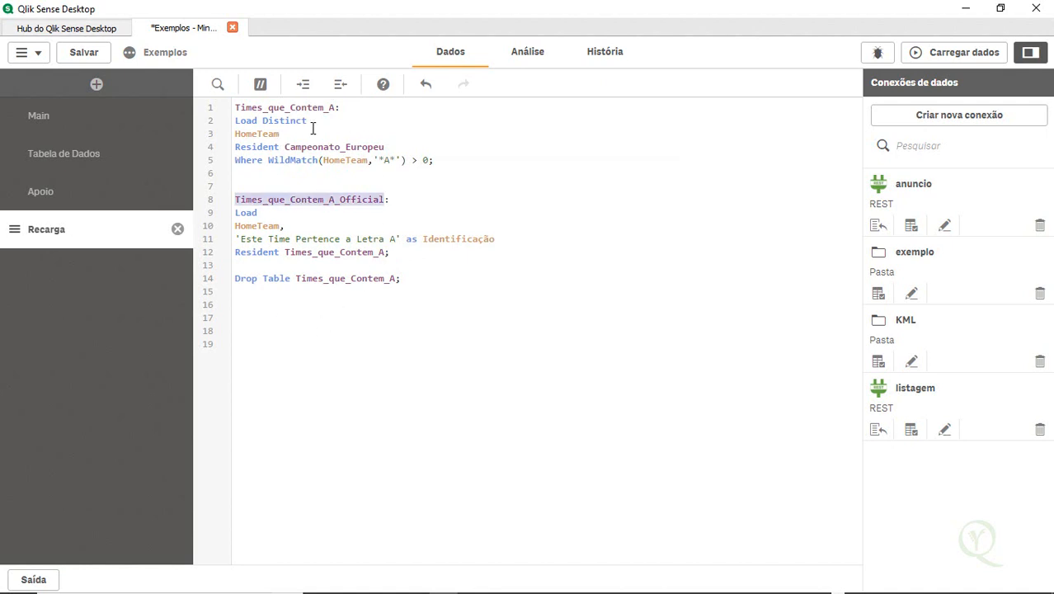
{"action": "left_click_drag", "start_coordinate": [452, 160], "coordinate": [215, 89]}
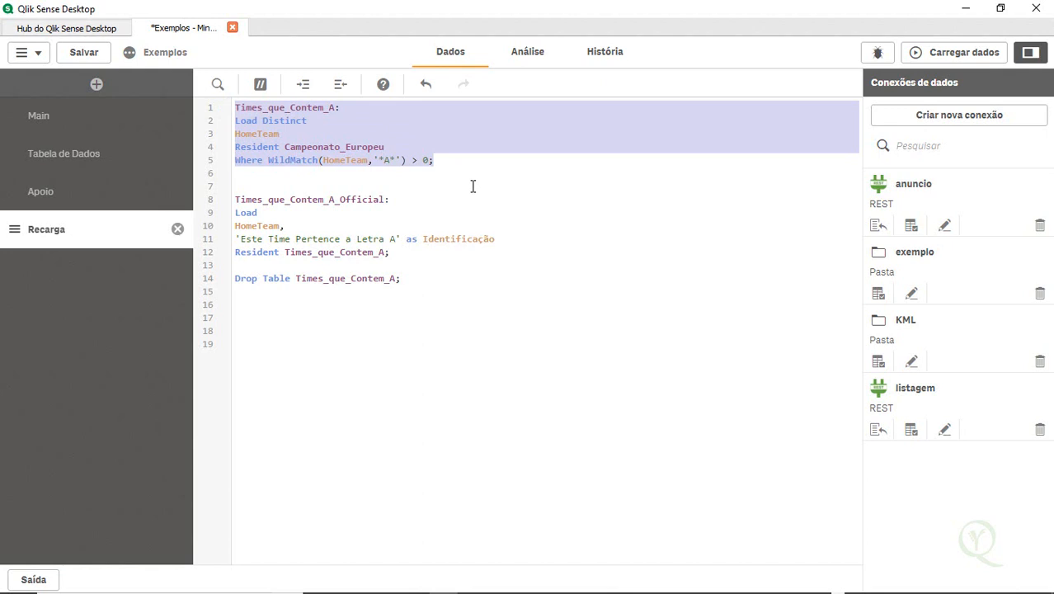
{"action": "left_click", "coordinate": [940, 54]}
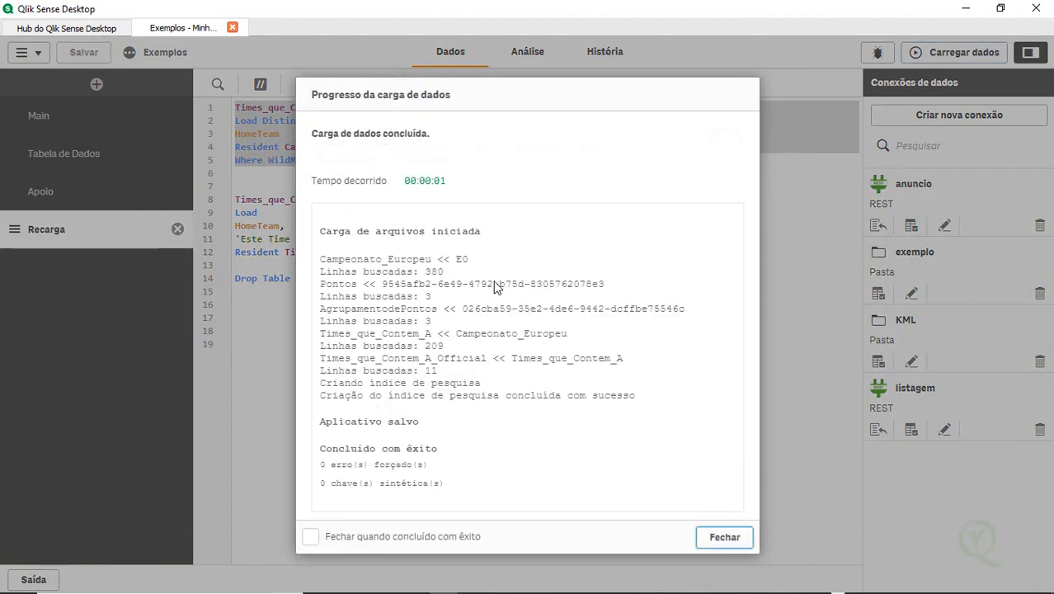
{"action": "left_click", "coordinate": [716, 537]}
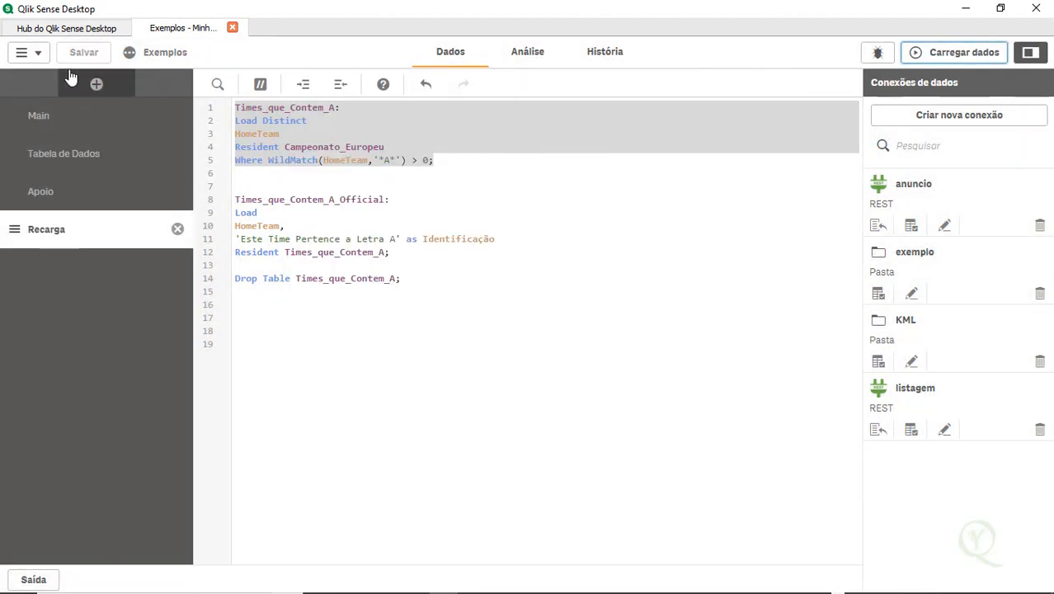
Open the data model viewer, move Times_que_Contem_A_Official beside Campeonato_Europeu, and preview its data
{"action": "left_click", "coordinate": [24, 56]}
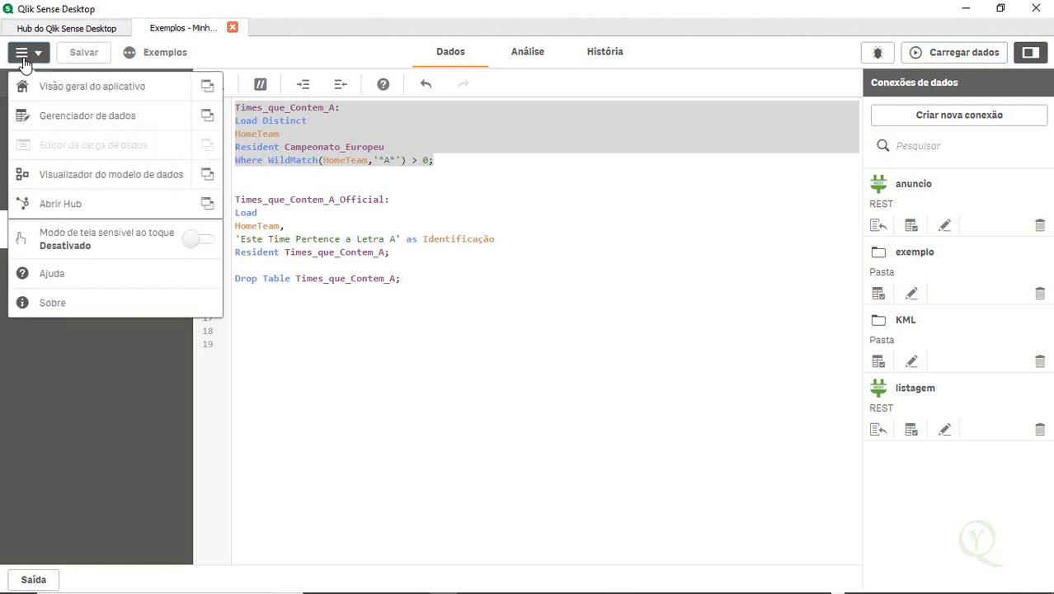
{"action": "left_click", "coordinate": [101, 176]}
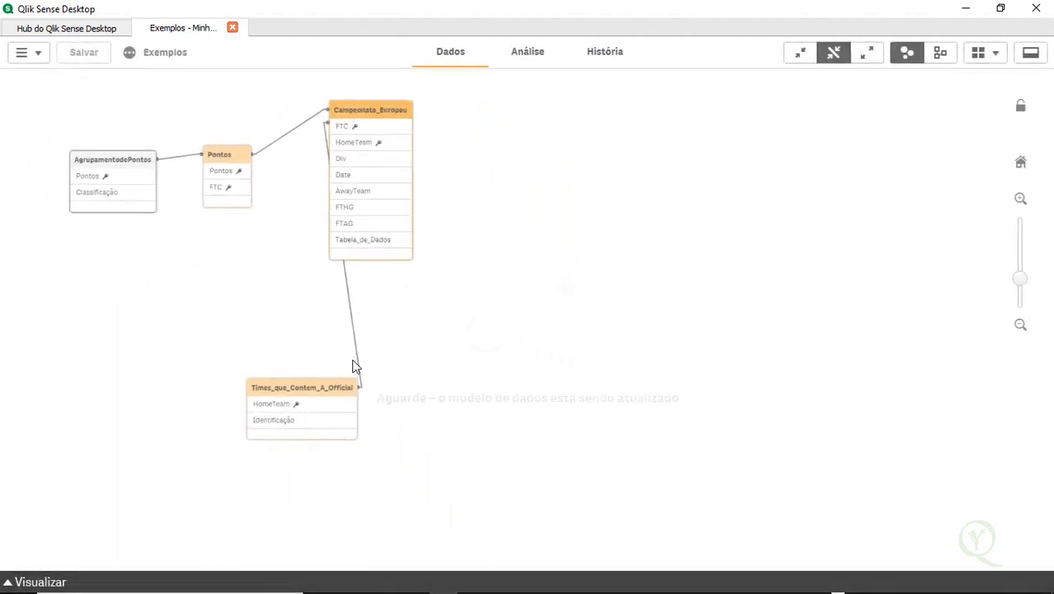
{"action": "left_click_drag", "start_coordinate": [293, 391], "coordinate": [595, 200]}
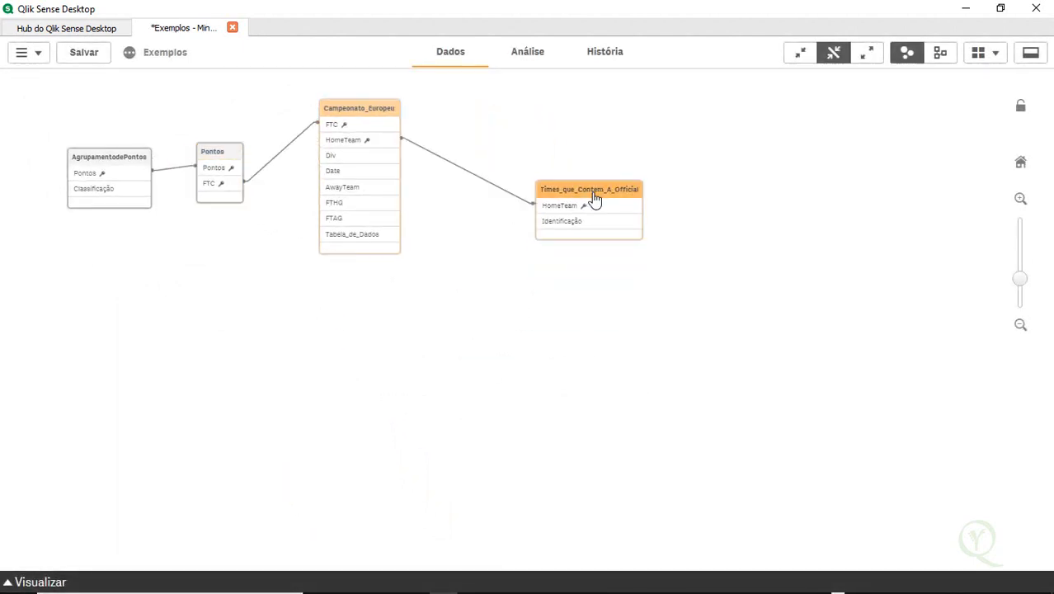
{"action": "left_click", "coordinate": [40, 584]}
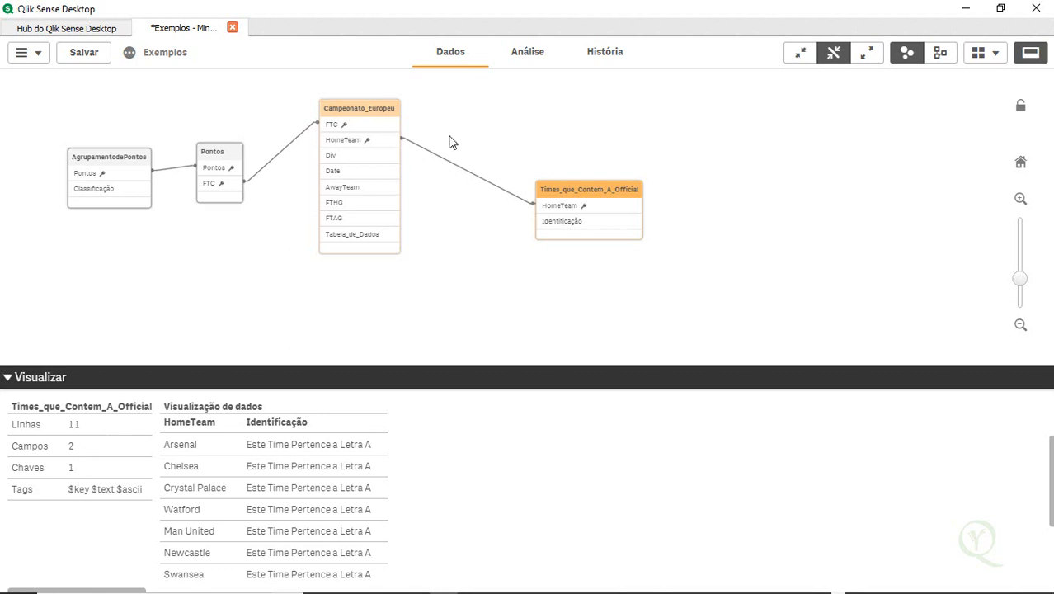
Open the analysis sheet for editing and add an Identificação filter pane beside the main table
{"action": "left_click", "coordinate": [533, 62]}
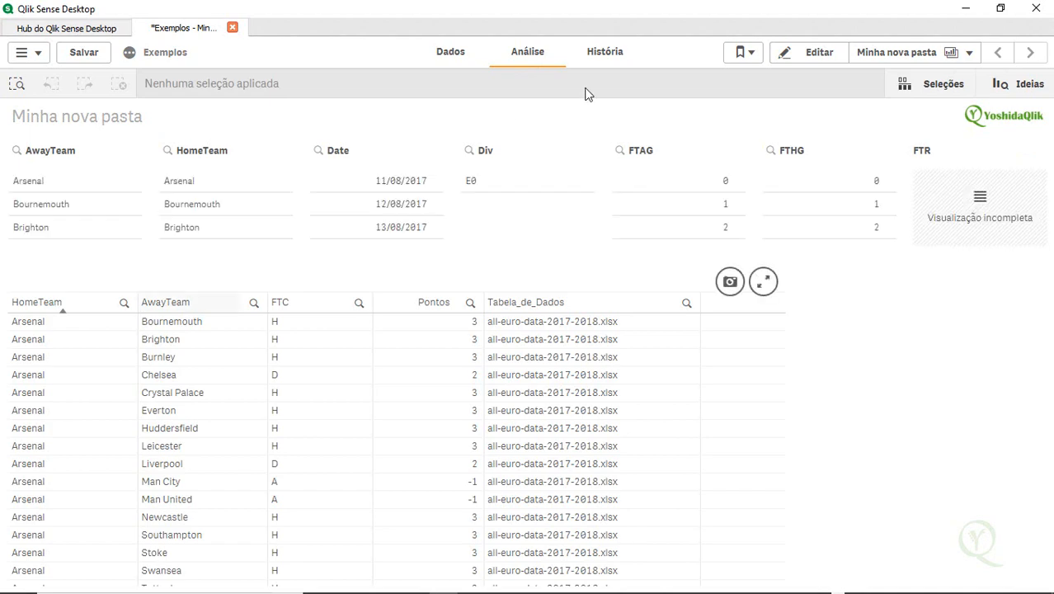
{"action": "left_click", "coordinate": [822, 56]}
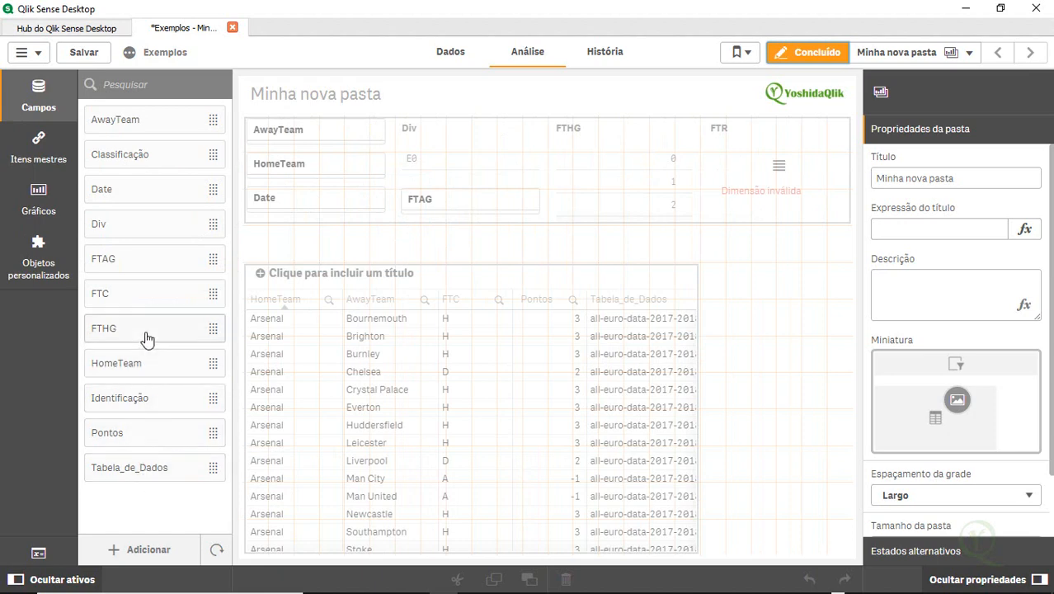
{"action": "double_click", "coordinate": [160, 400]}
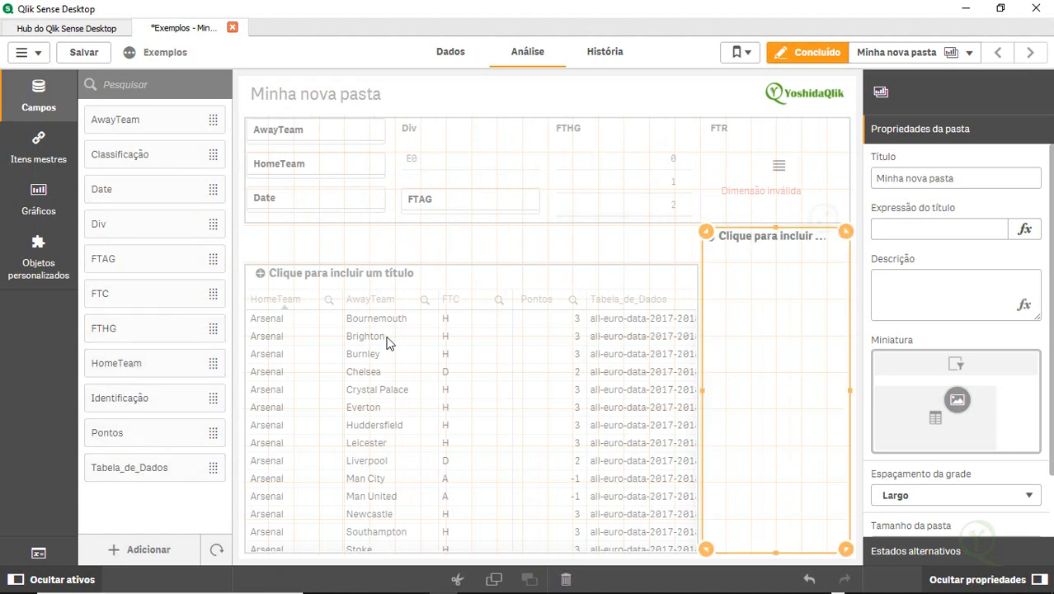
{"action": "left_click", "coordinate": [387, 342]}
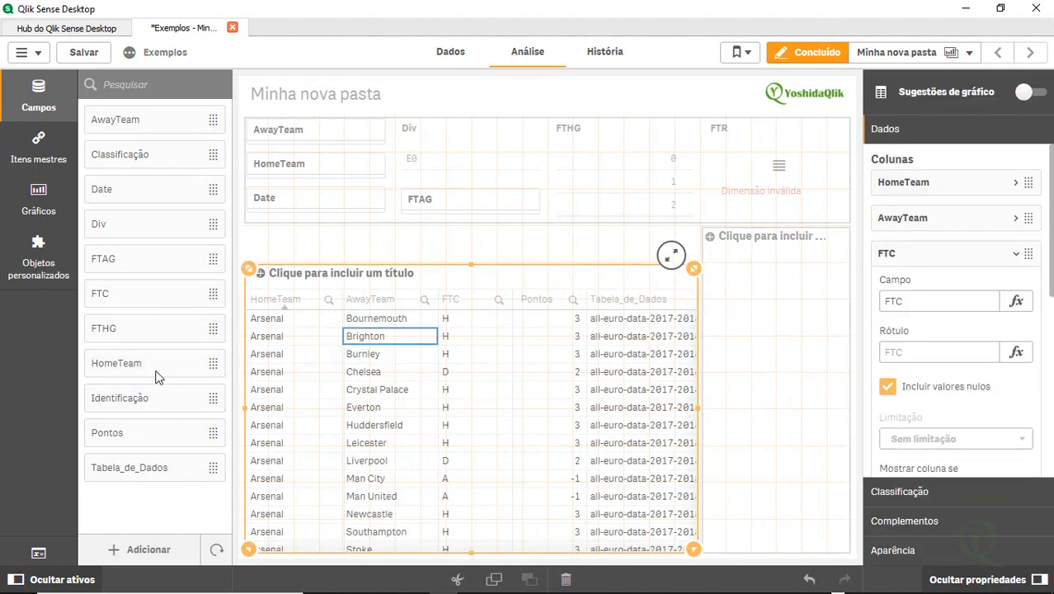
Add the Identificação field as a new column of the main table and finish editing the sheet
{"action": "double_click", "coordinate": [154, 401]}
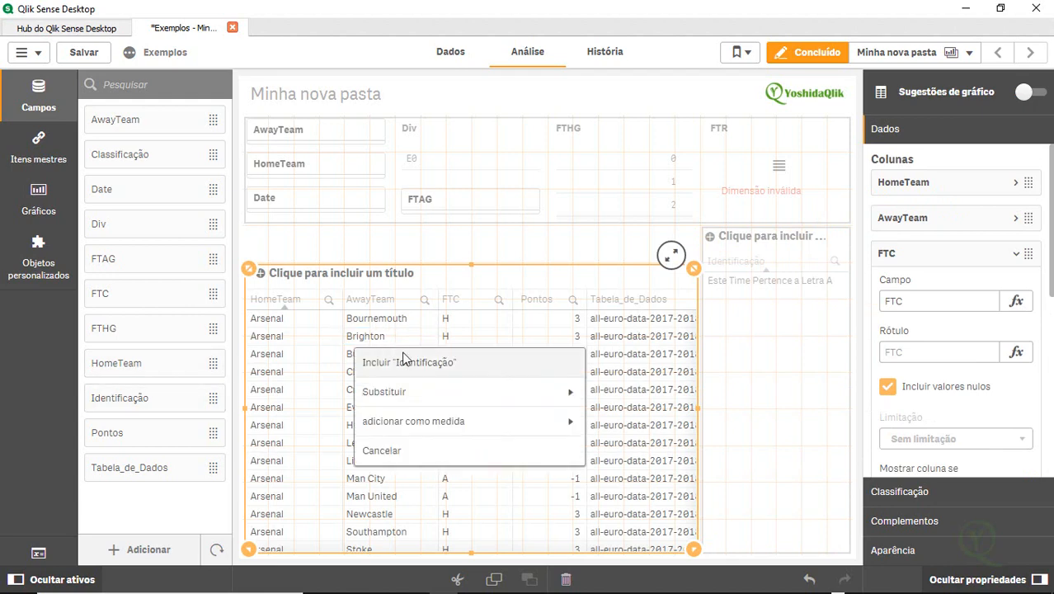
{"action": "left_click", "coordinate": [409, 362]}
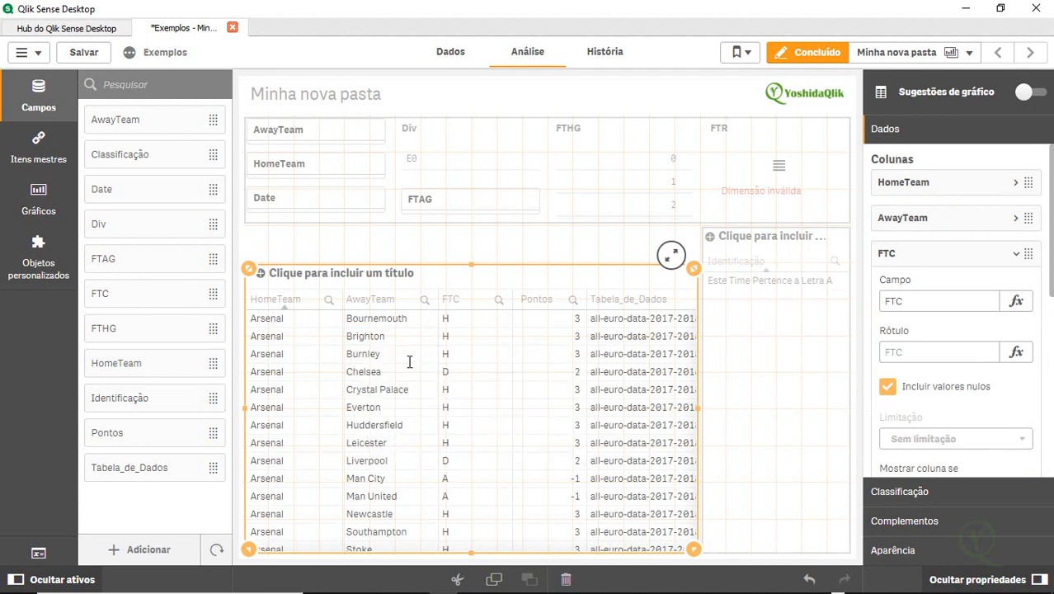
{"action": "left_click", "coordinate": [816, 54]}
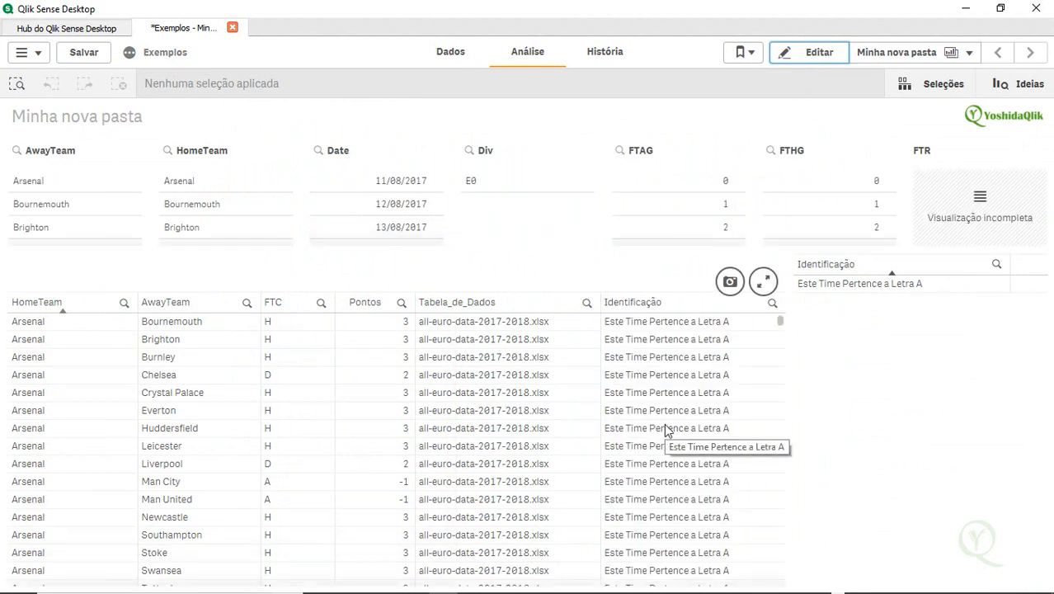
Sort the table by AwayTeam and scroll through the rows comparing the Identificação column
{"action": "left_click", "coordinate": [73, 313]}
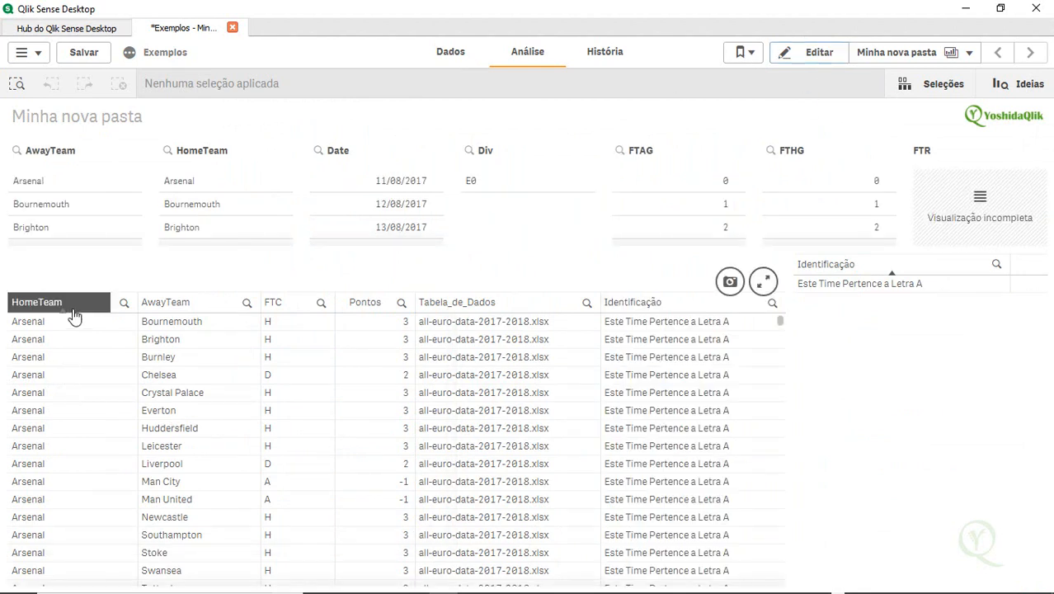
{"action": "left_click", "coordinate": [183, 306]}
{"action": "left_click", "coordinate": [185, 307]}
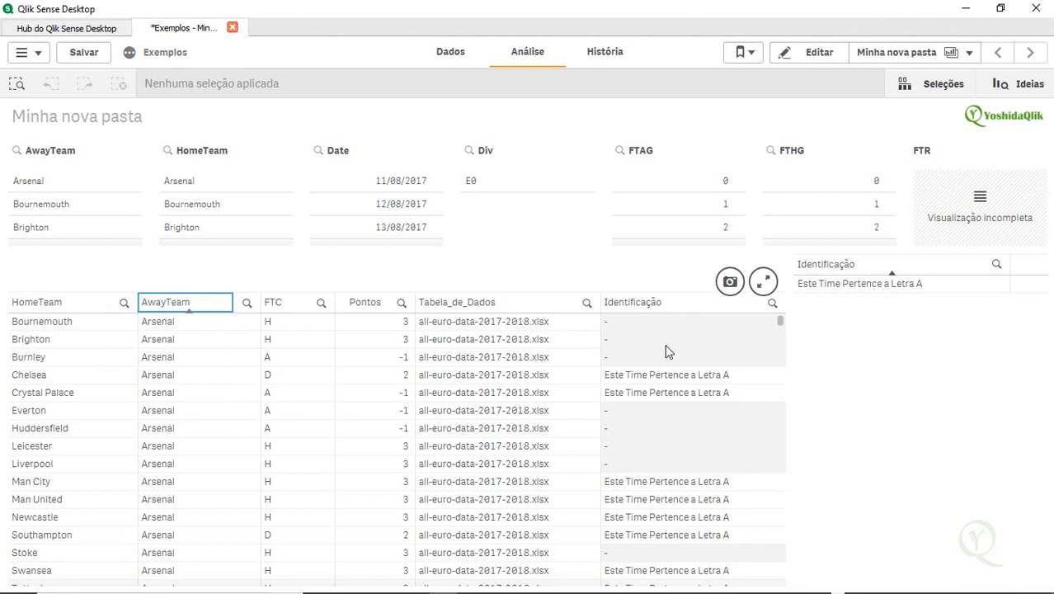
{"action": "scroll", "coordinate": [659, 428], "scroll_direction": "down", "scroll_amount": 3}
{"action": "scroll", "coordinate": [660, 428], "scroll_direction": "down", "scroll_amount": 5}
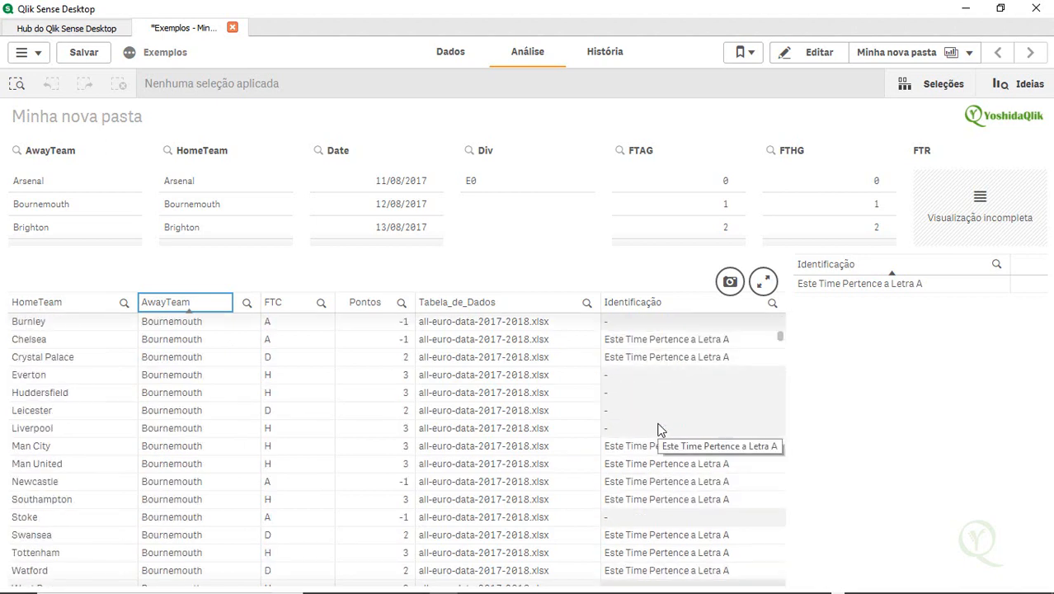
{"action": "scroll", "coordinate": [659, 428], "scroll_direction": "up", "scroll_amount": 8}
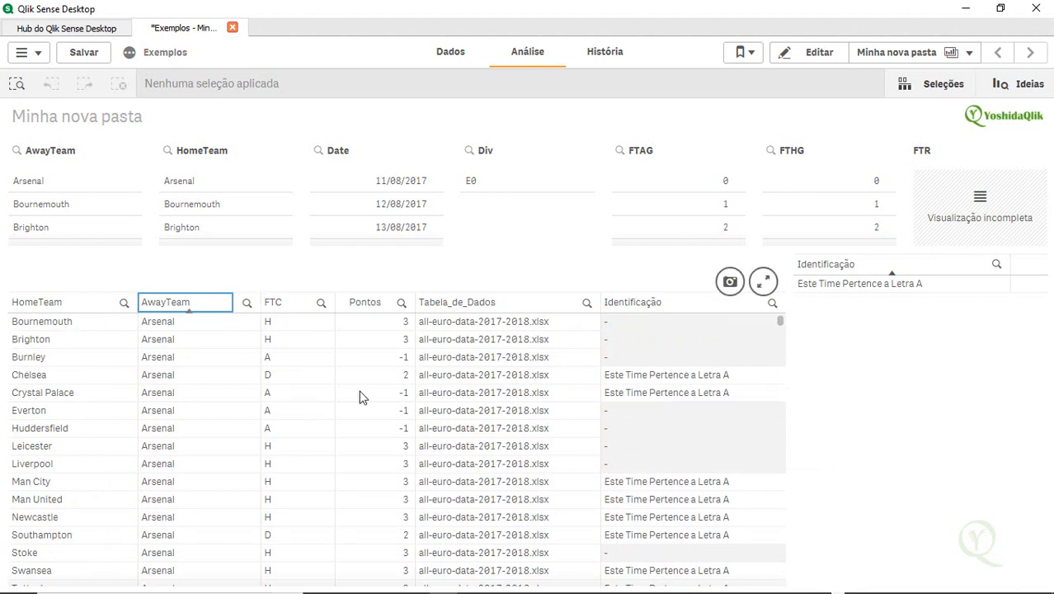
{"action": "scroll", "coordinate": [714, 467], "scroll_direction": "down", "scroll_amount": 2}
{"action": "scroll", "coordinate": [712, 466], "scroll_direction": "down", "scroll_amount": 20}
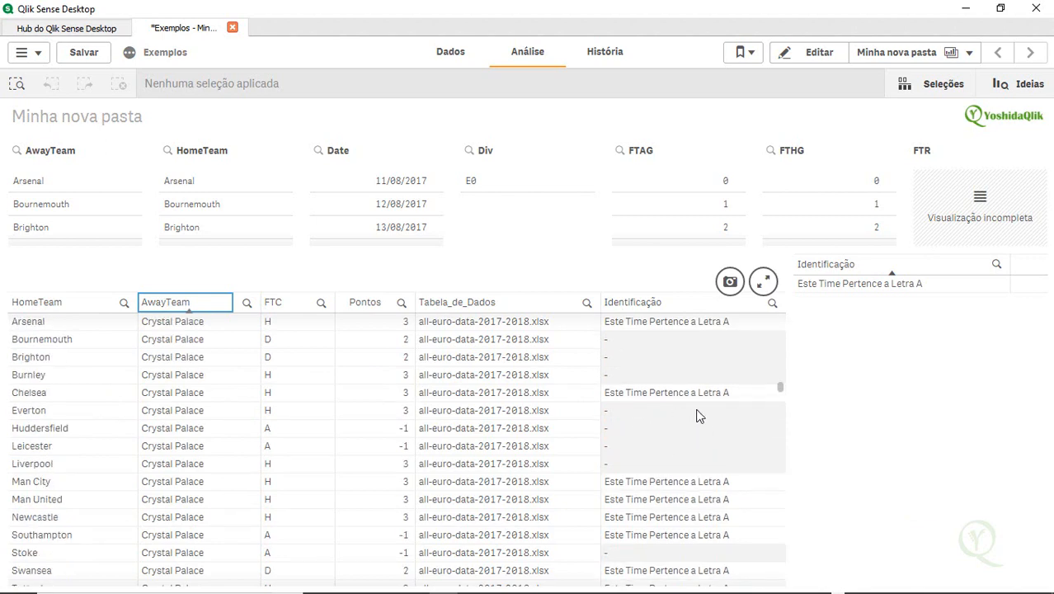
{"action": "scroll", "coordinate": [696, 416], "scroll_direction": "up", "scroll_amount": 20}
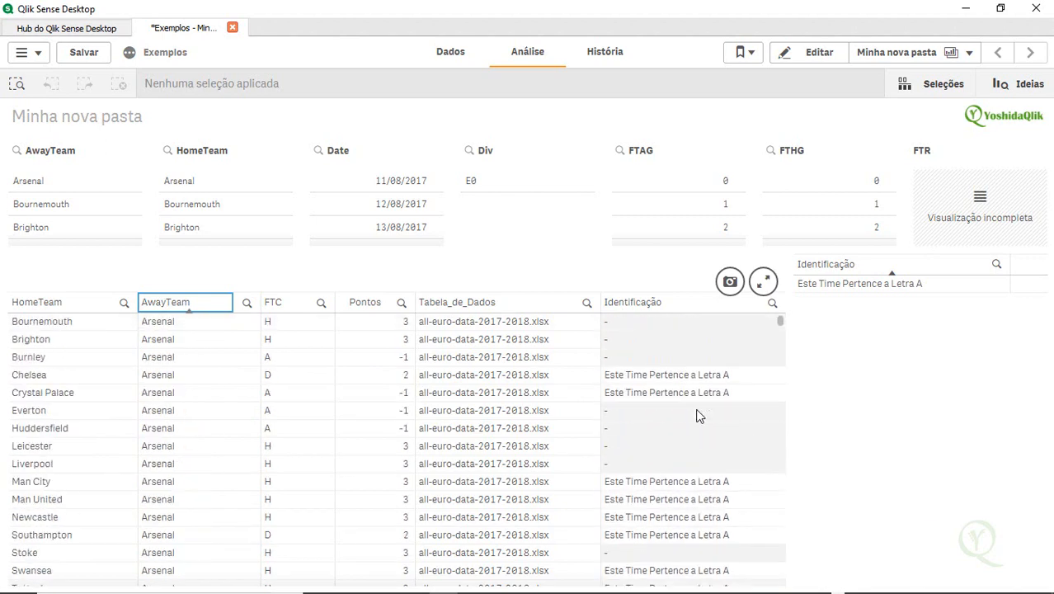
Select 'Este Time Pertence a Letra A' in the Identificação pane, clear that selection, and save the app
{"action": "left_click", "coordinate": [845, 284]}
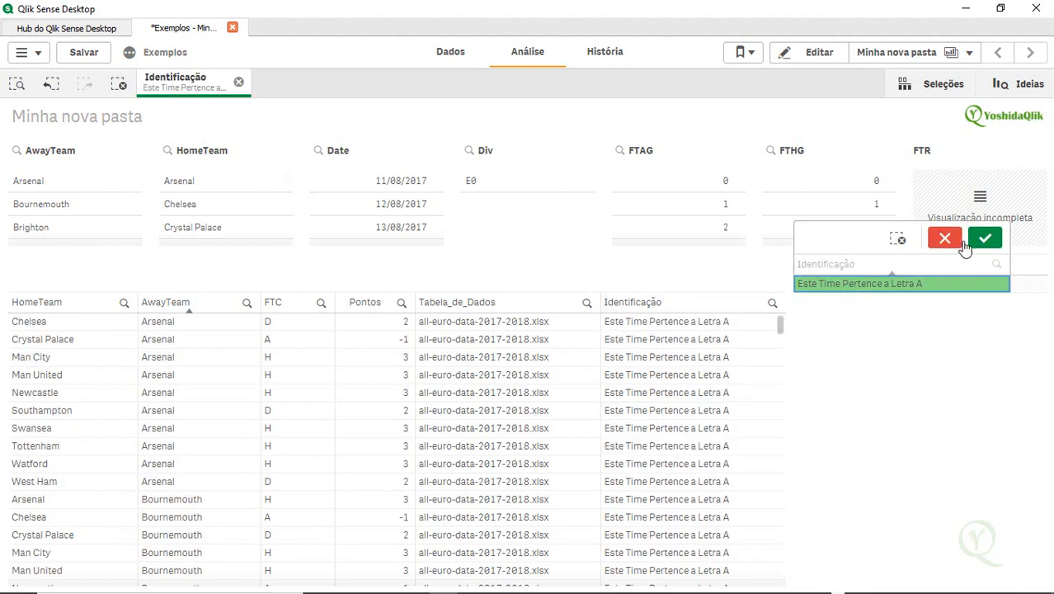
{"action": "left_click", "coordinate": [897, 239]}
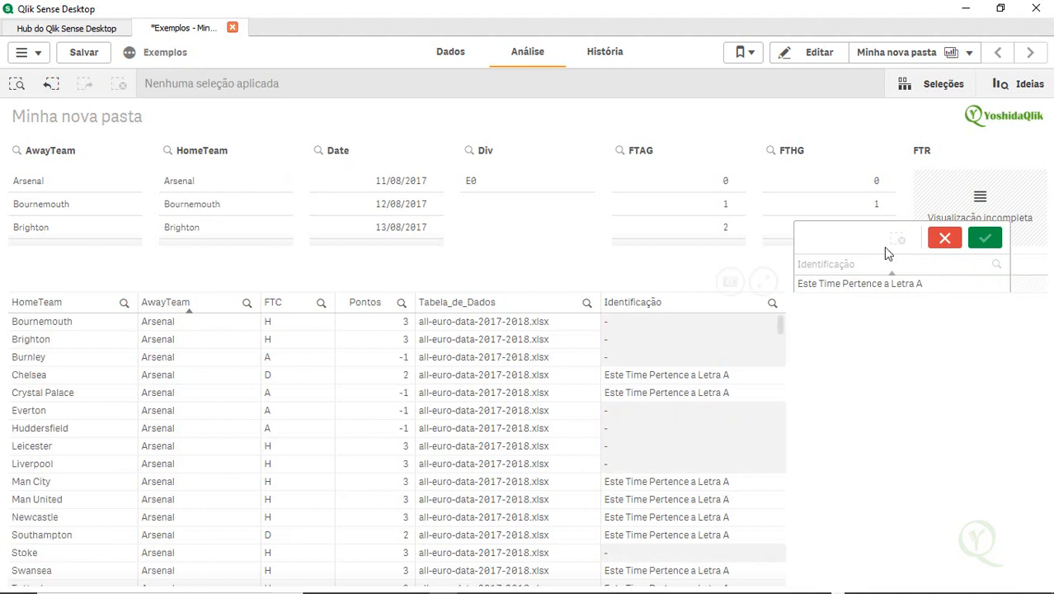
{"action": "left_click", "coordinate": [941, 243]}
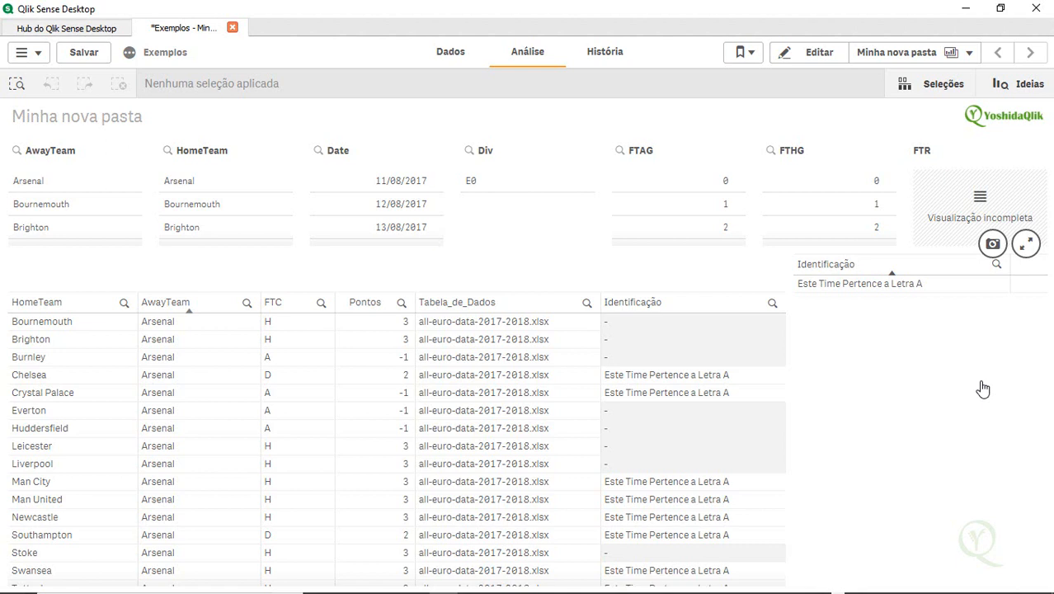
{"action": "key", "text": "ctrl+s"}
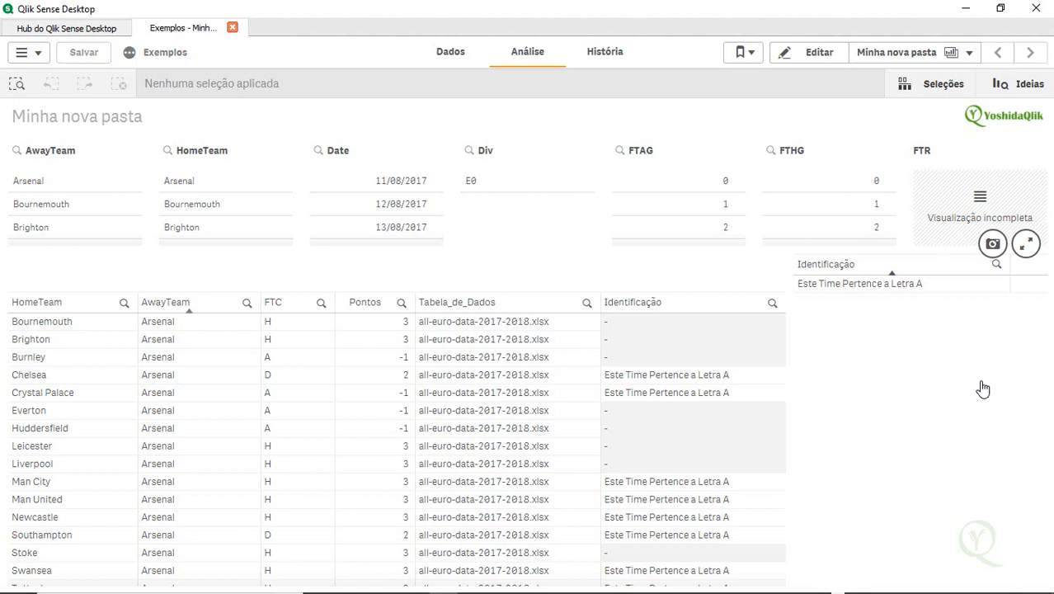